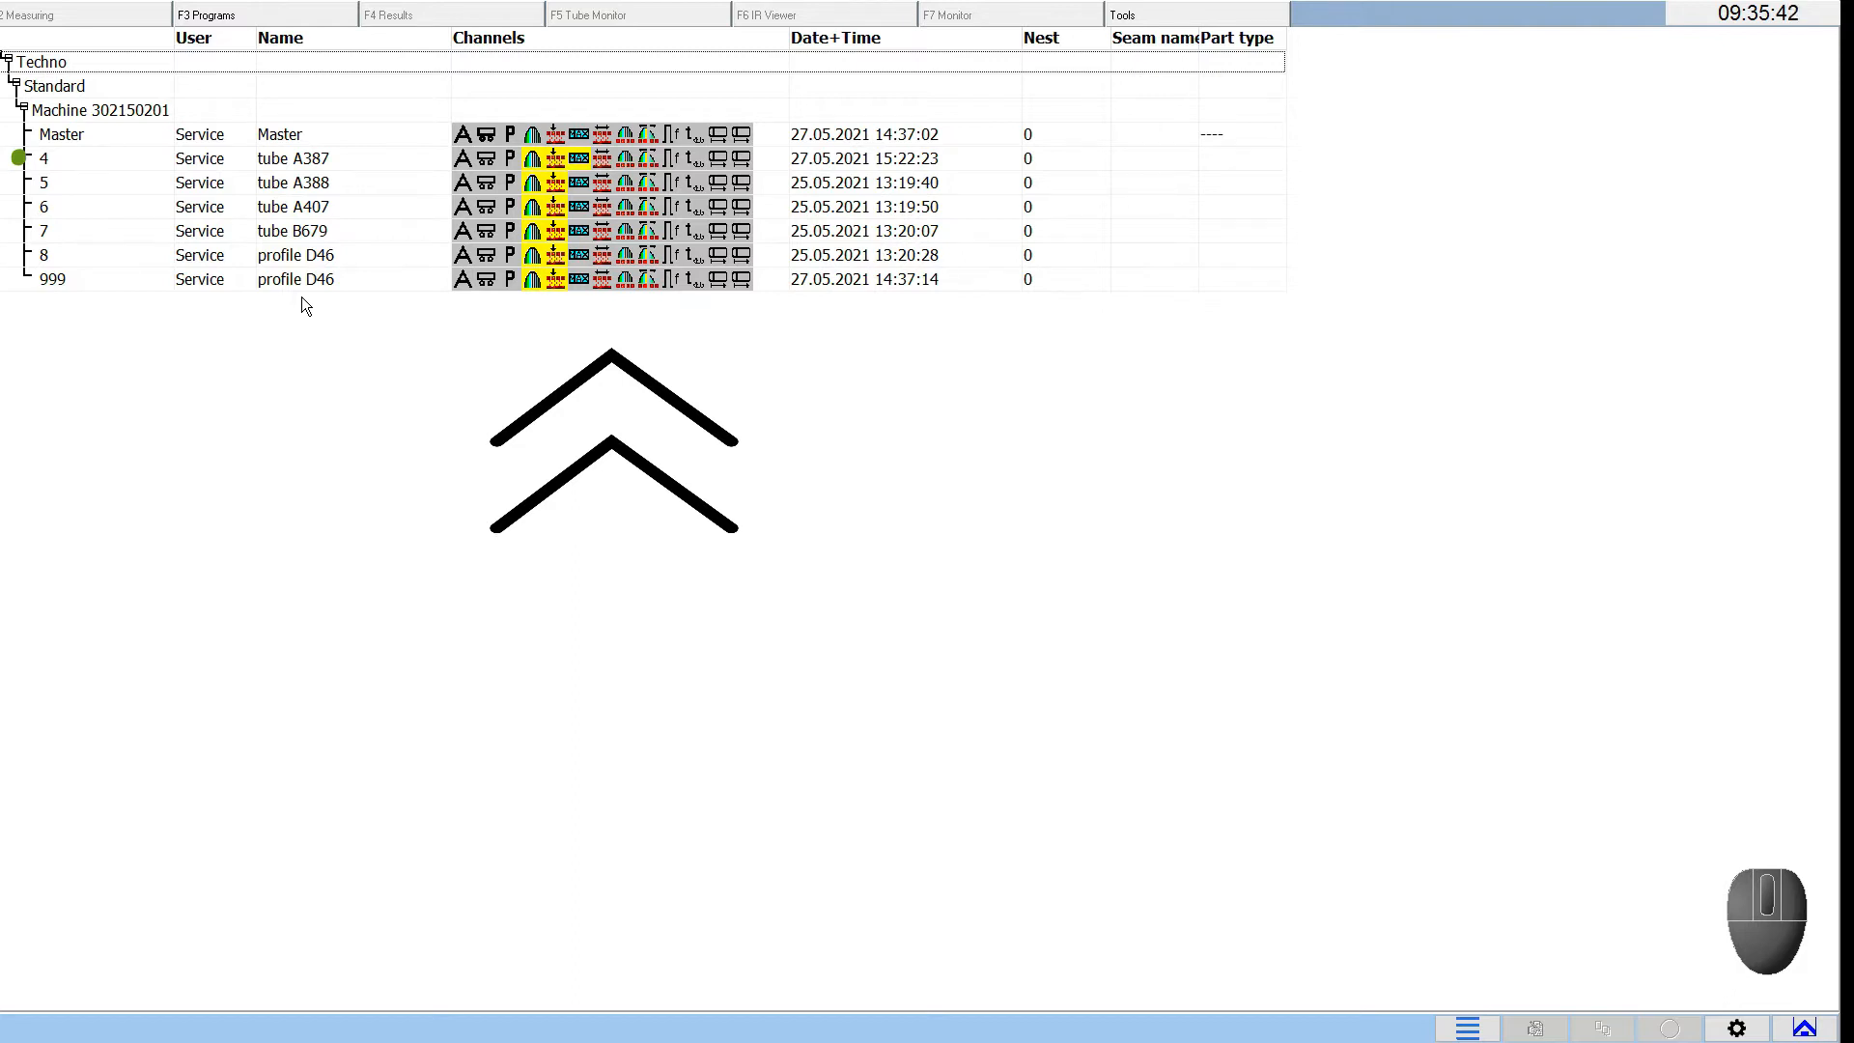
# Move the User column between Date+Time and Nest in the program list, and narrow the Date+Time column
pyautogui.moveTo(200, 41); pyautogui.dragTo(798, 76)
pyautogui.moveTo(937, 60); pyautogui.dragTo(880, 69)
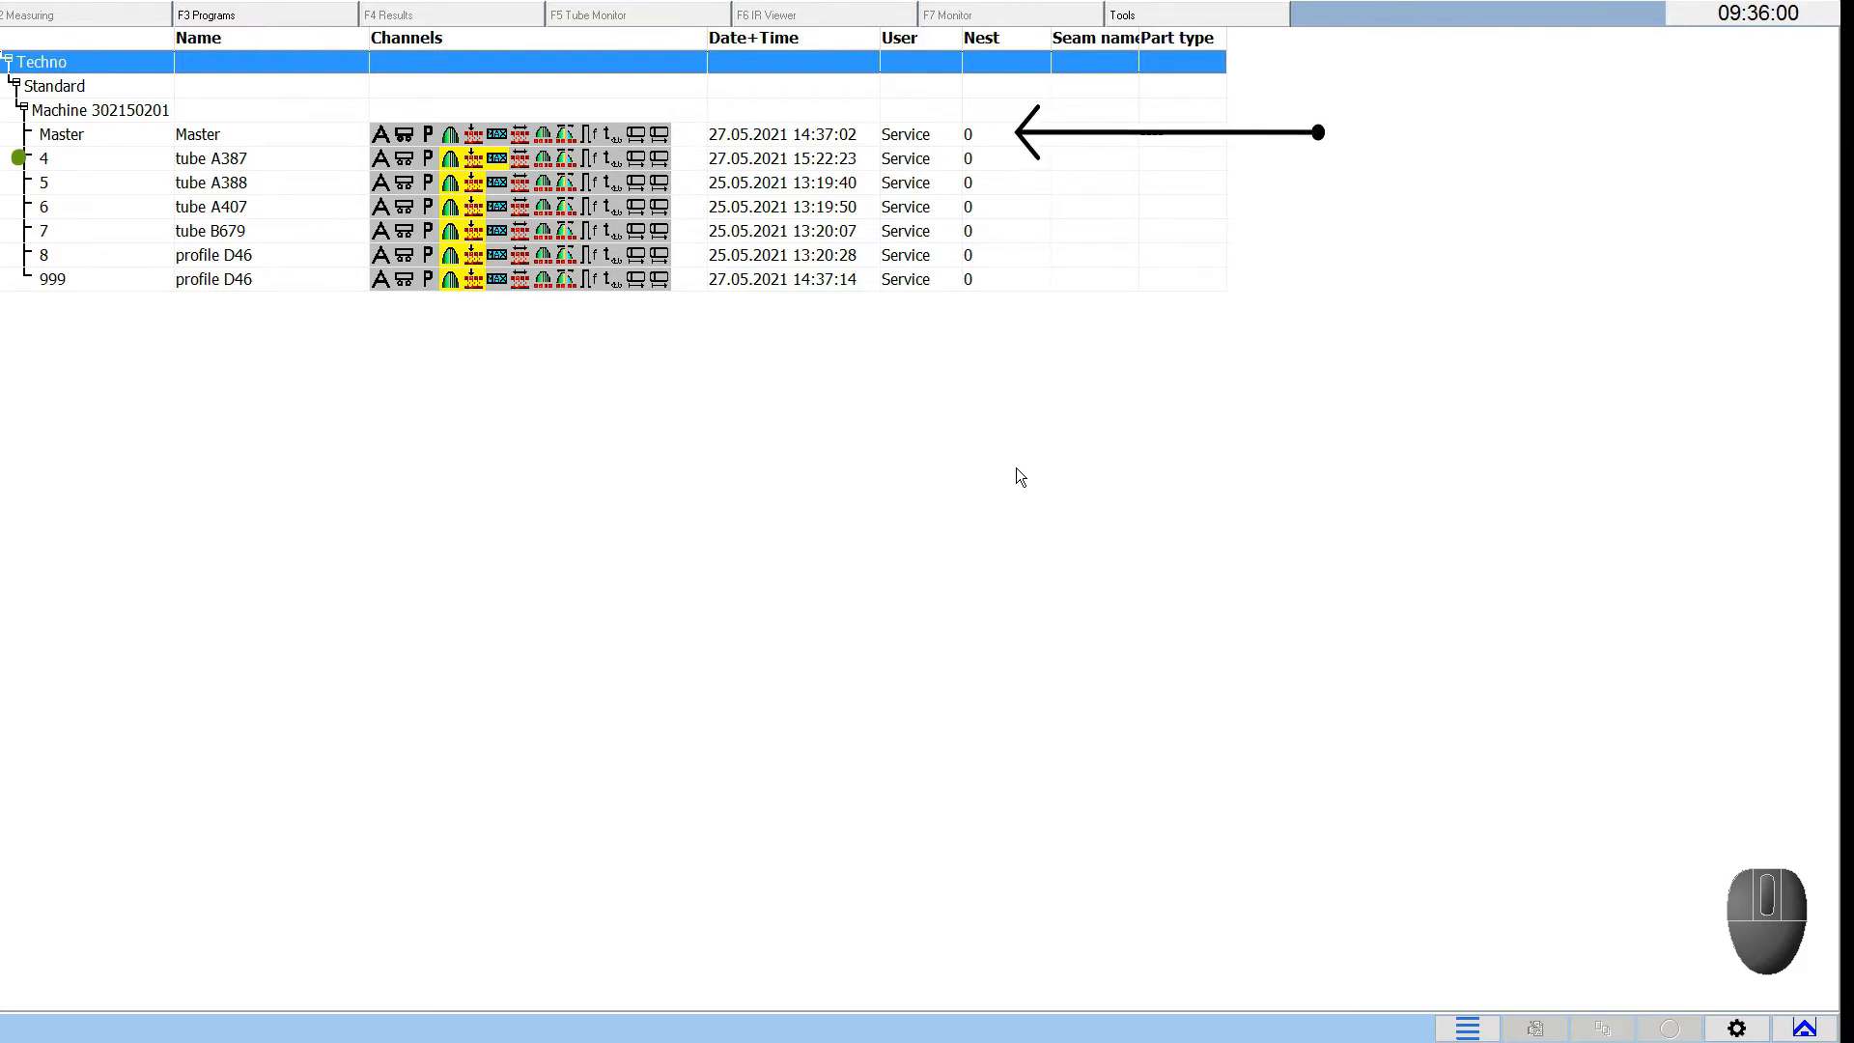
# Select program 4 (tube A387) and look at its copy settings and the delete, import and export options
pyautogui.click(744, 166)
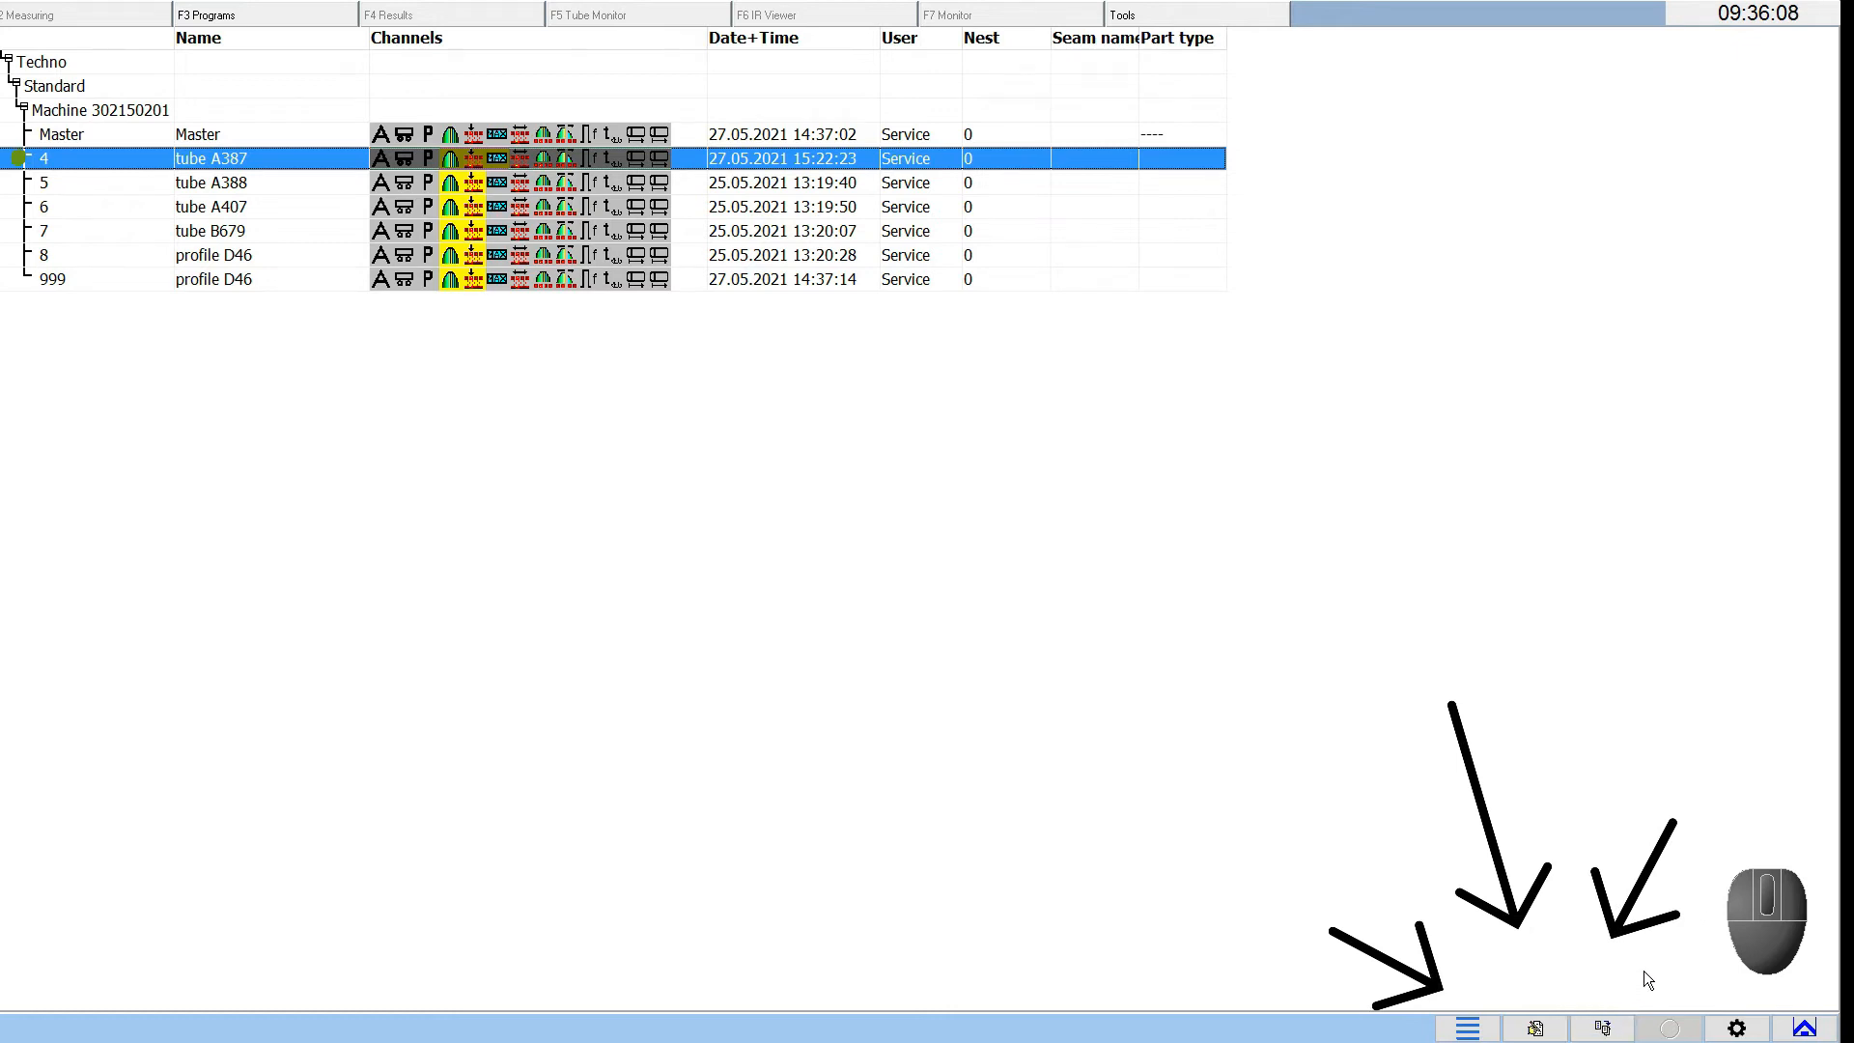
pyautogui.click(1603, 1026)
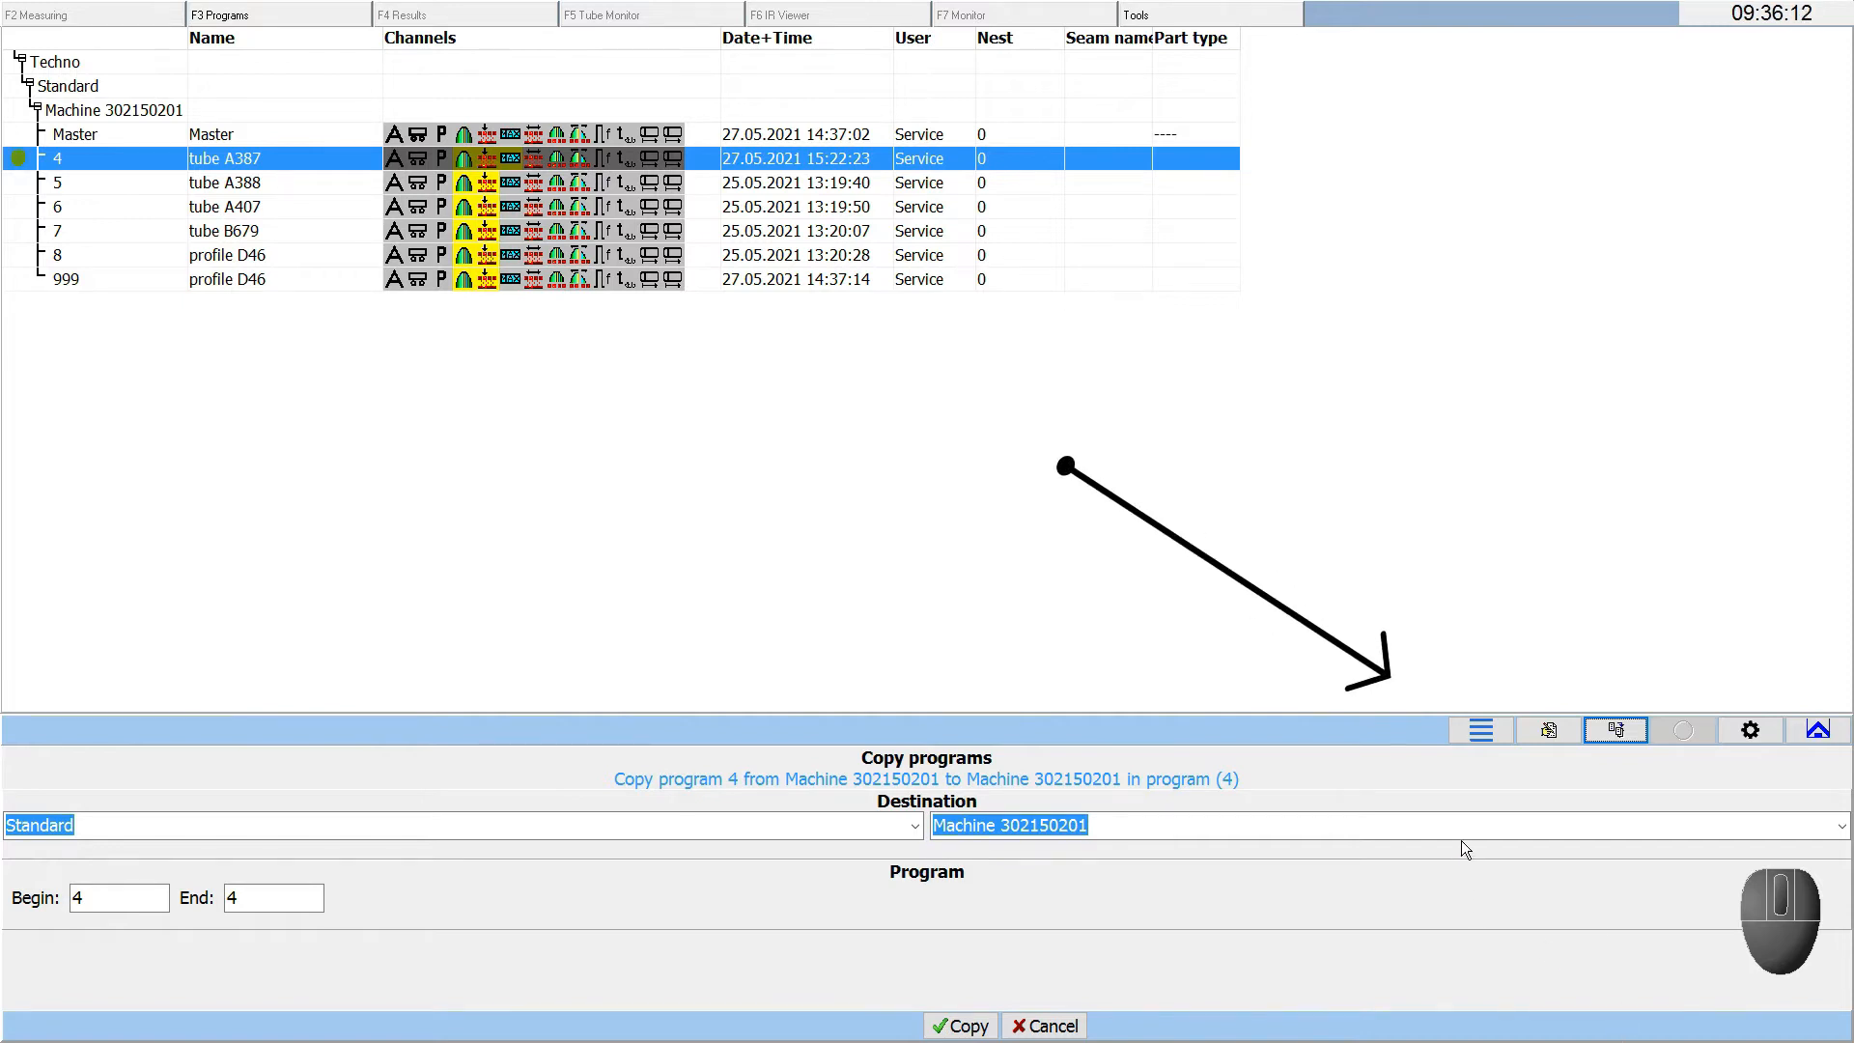
pyautogui.click(1470, 742)
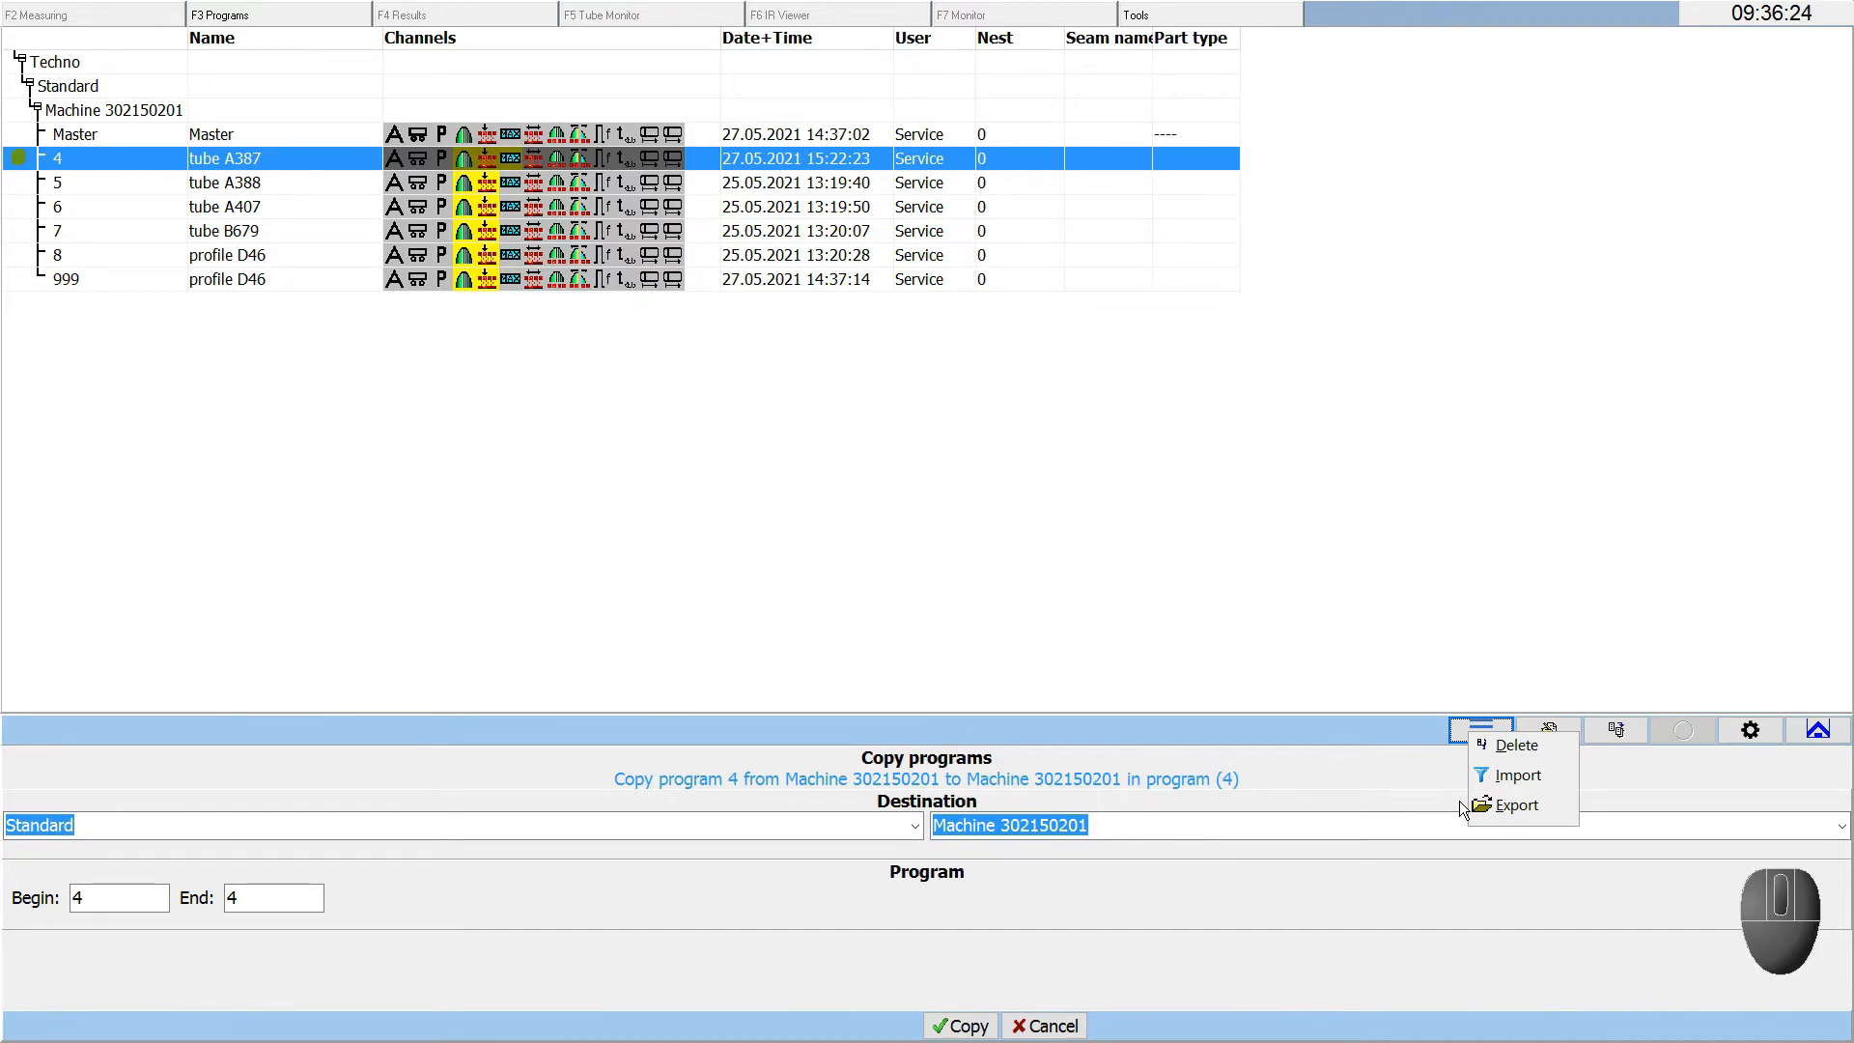
# Review the storage paths for results, programs and raw data, and close the settings without saving
pyautogui.click(1749, 730)
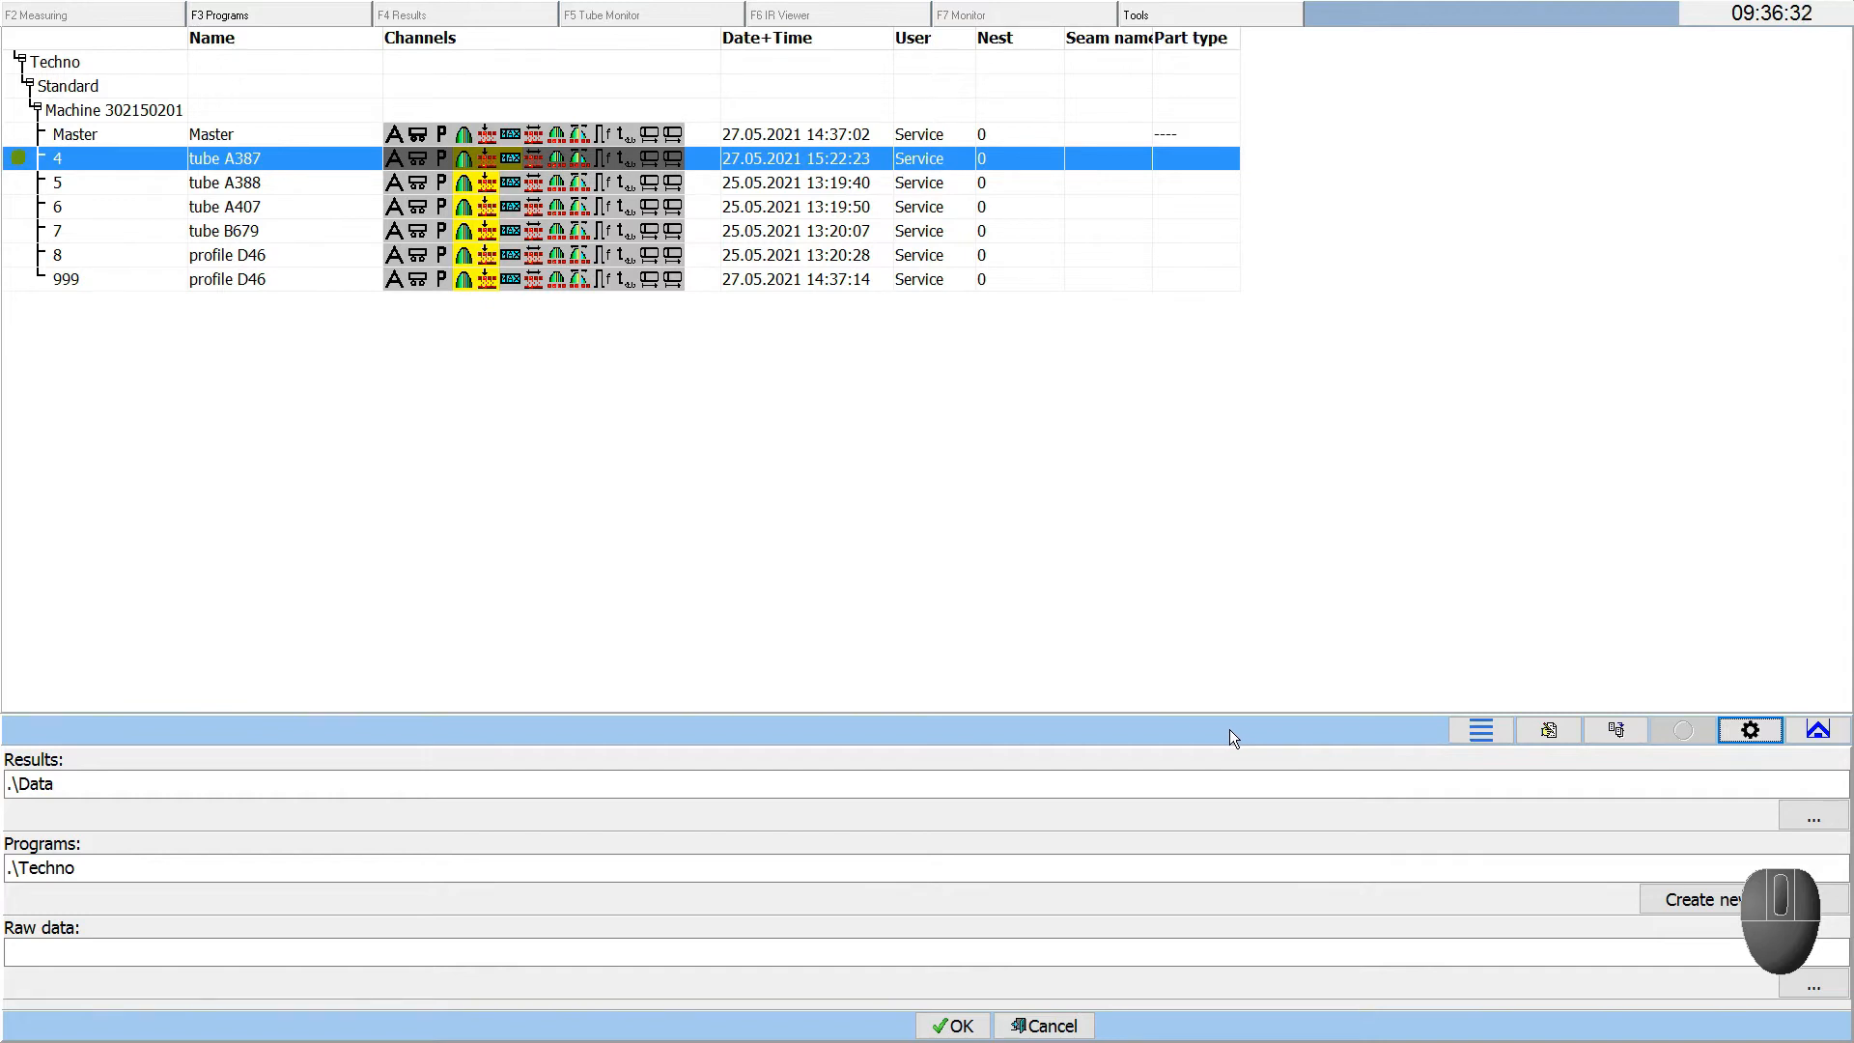
pyautogui.click(1153, 787)
pyautogui.click(1115, 867)
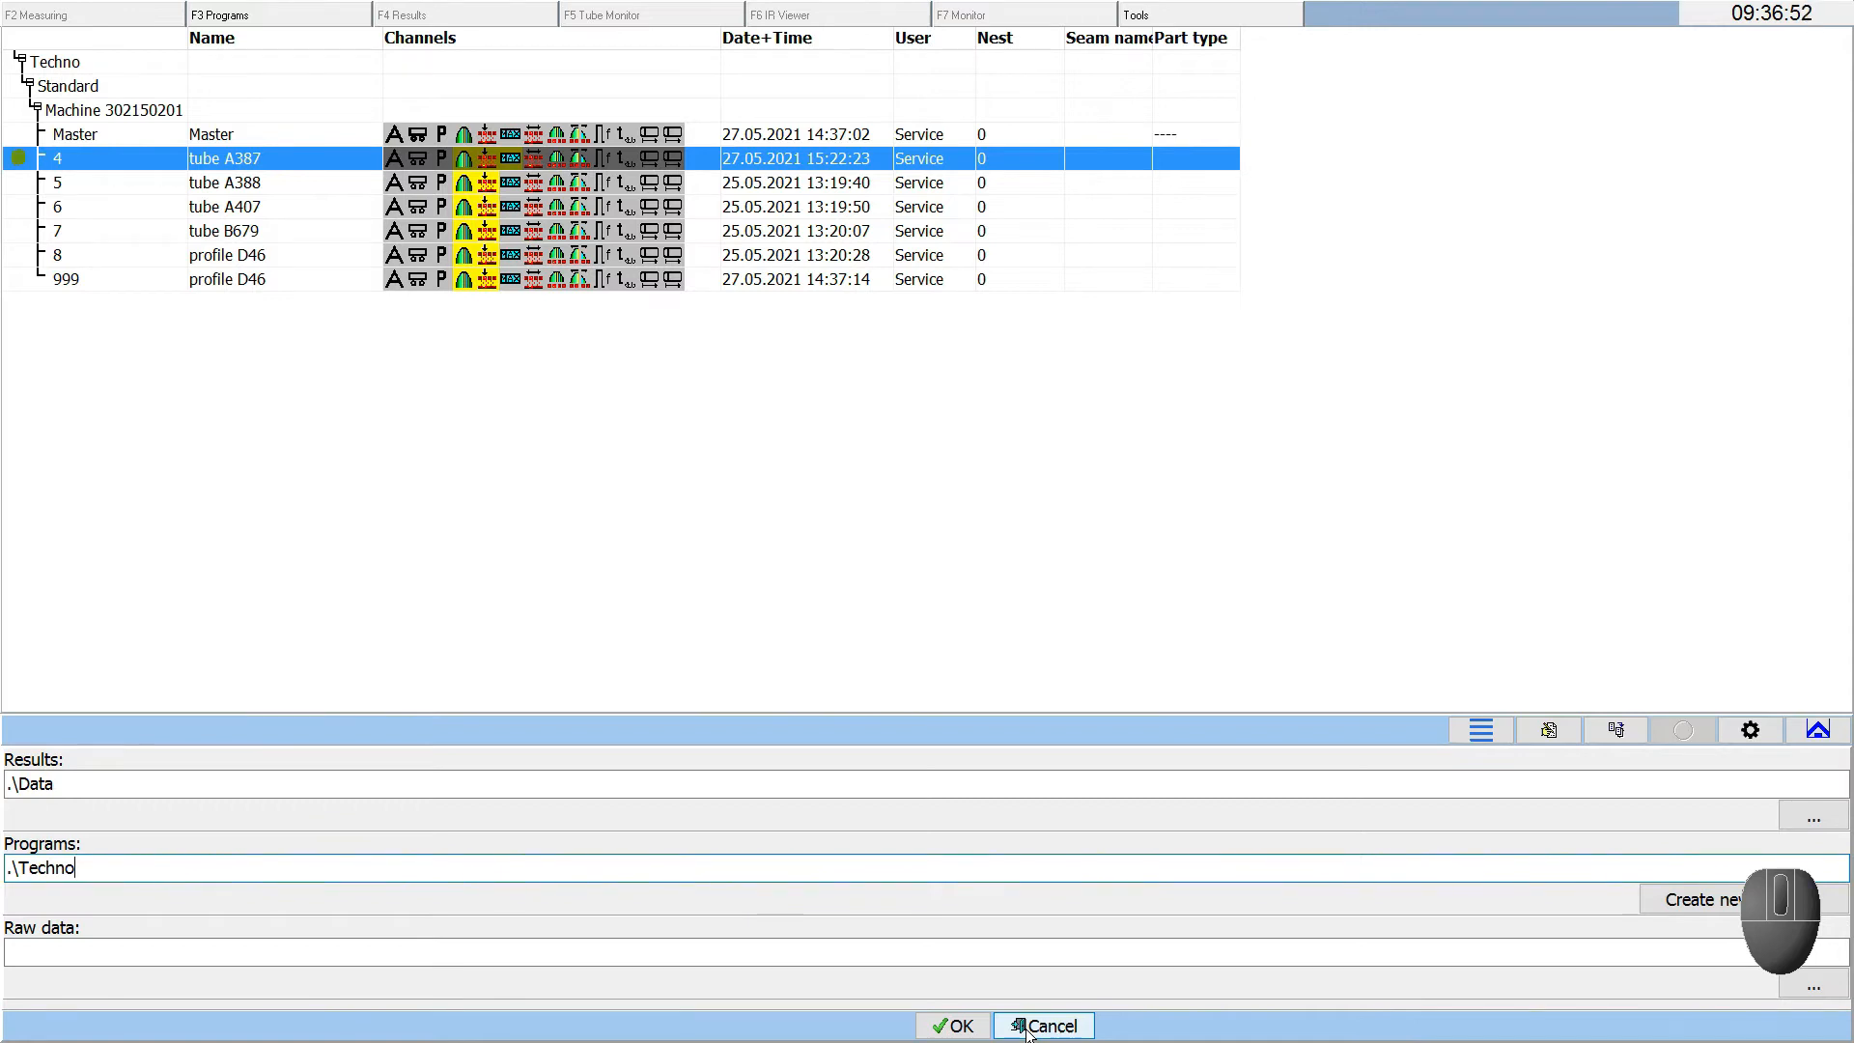
pyautogui.click(1025, 1027)
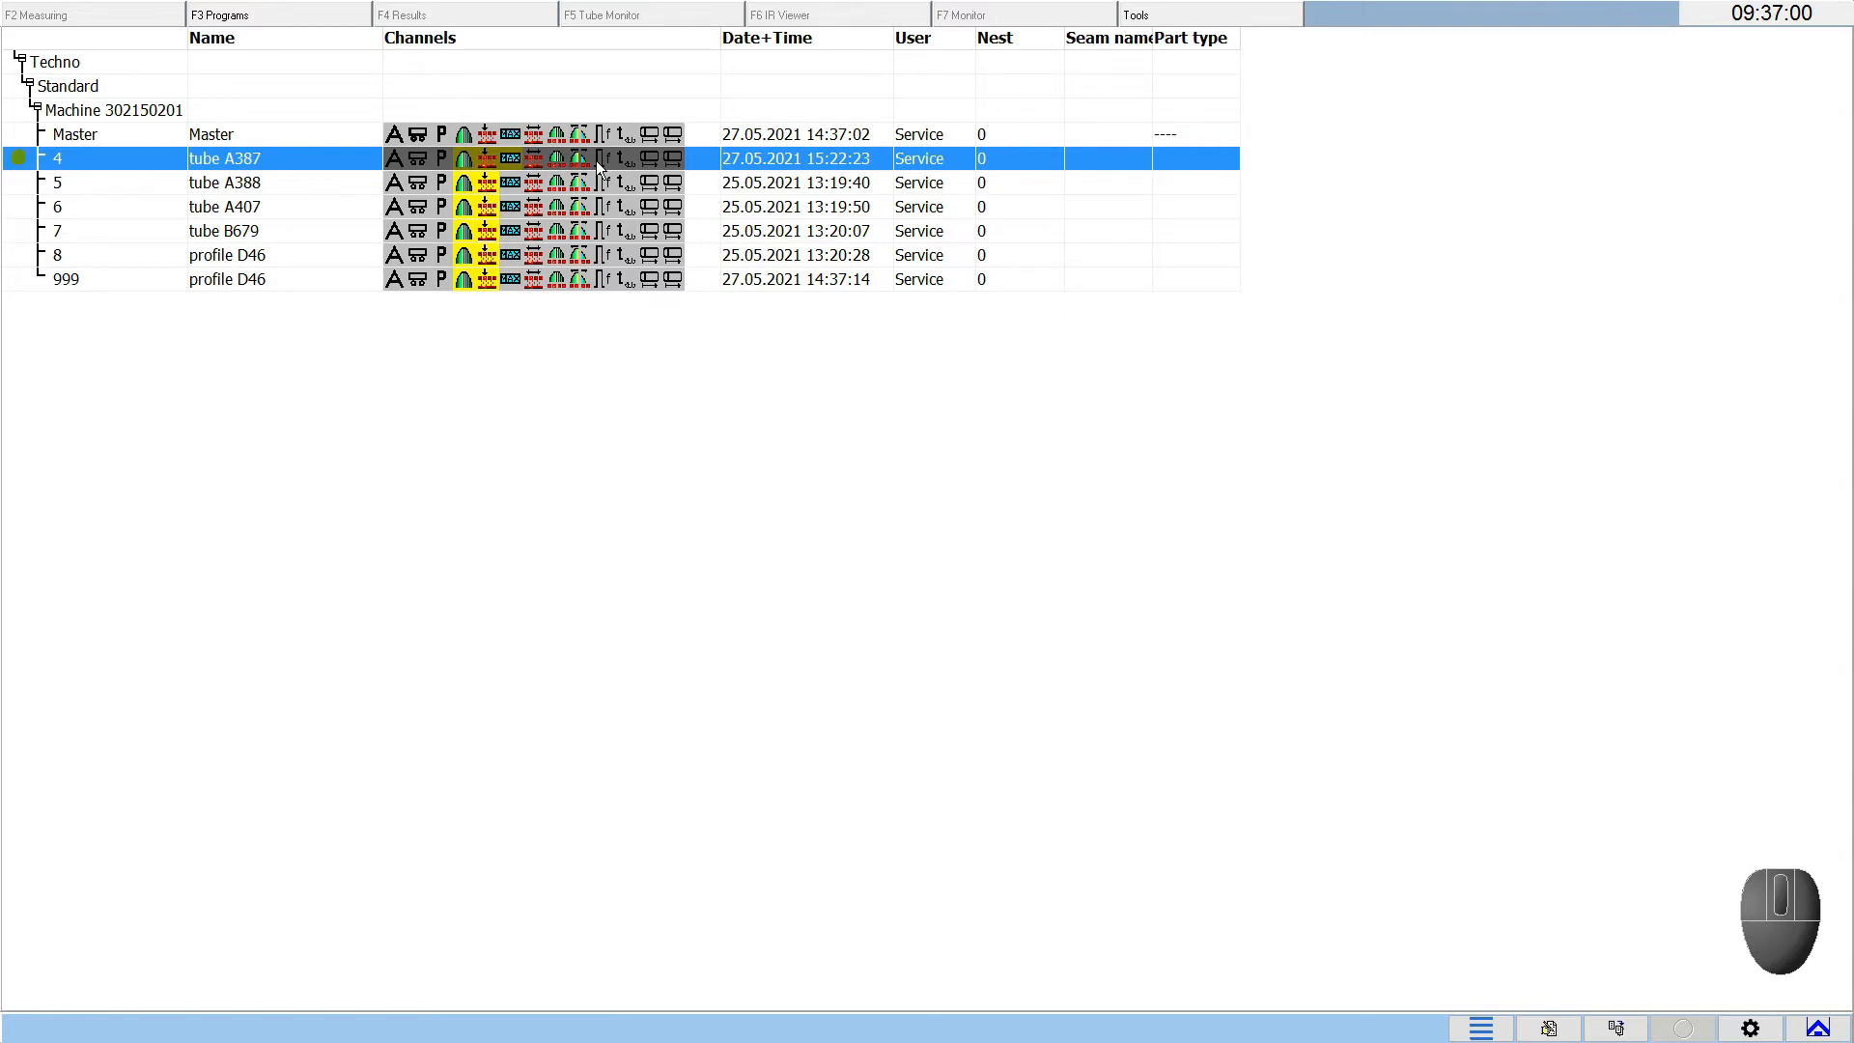
# Open program 4 (tube A387) and display the IR Difference.1, IR Position.1 and IR Temperature.1 curves one after another
pyautogui.click(621, 155)
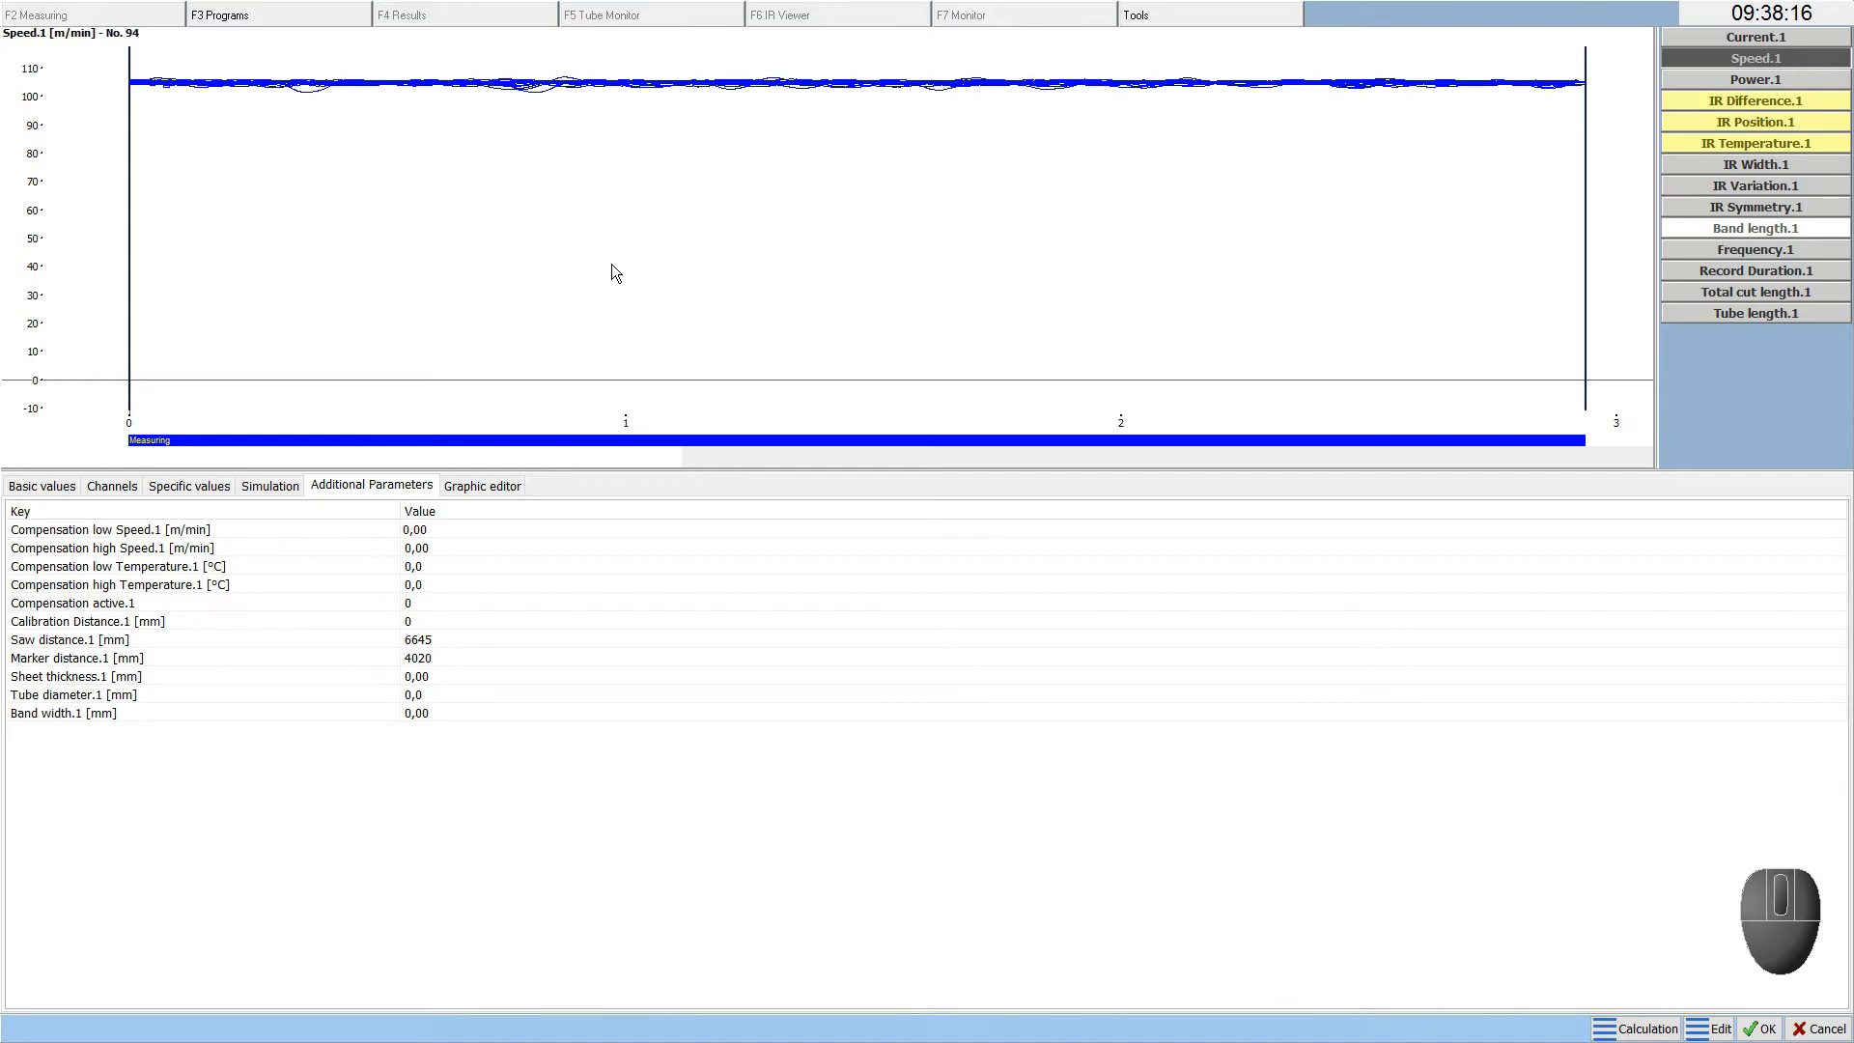
pyautogui.click(1703, 103)
pyautogui.click(1705, 120)
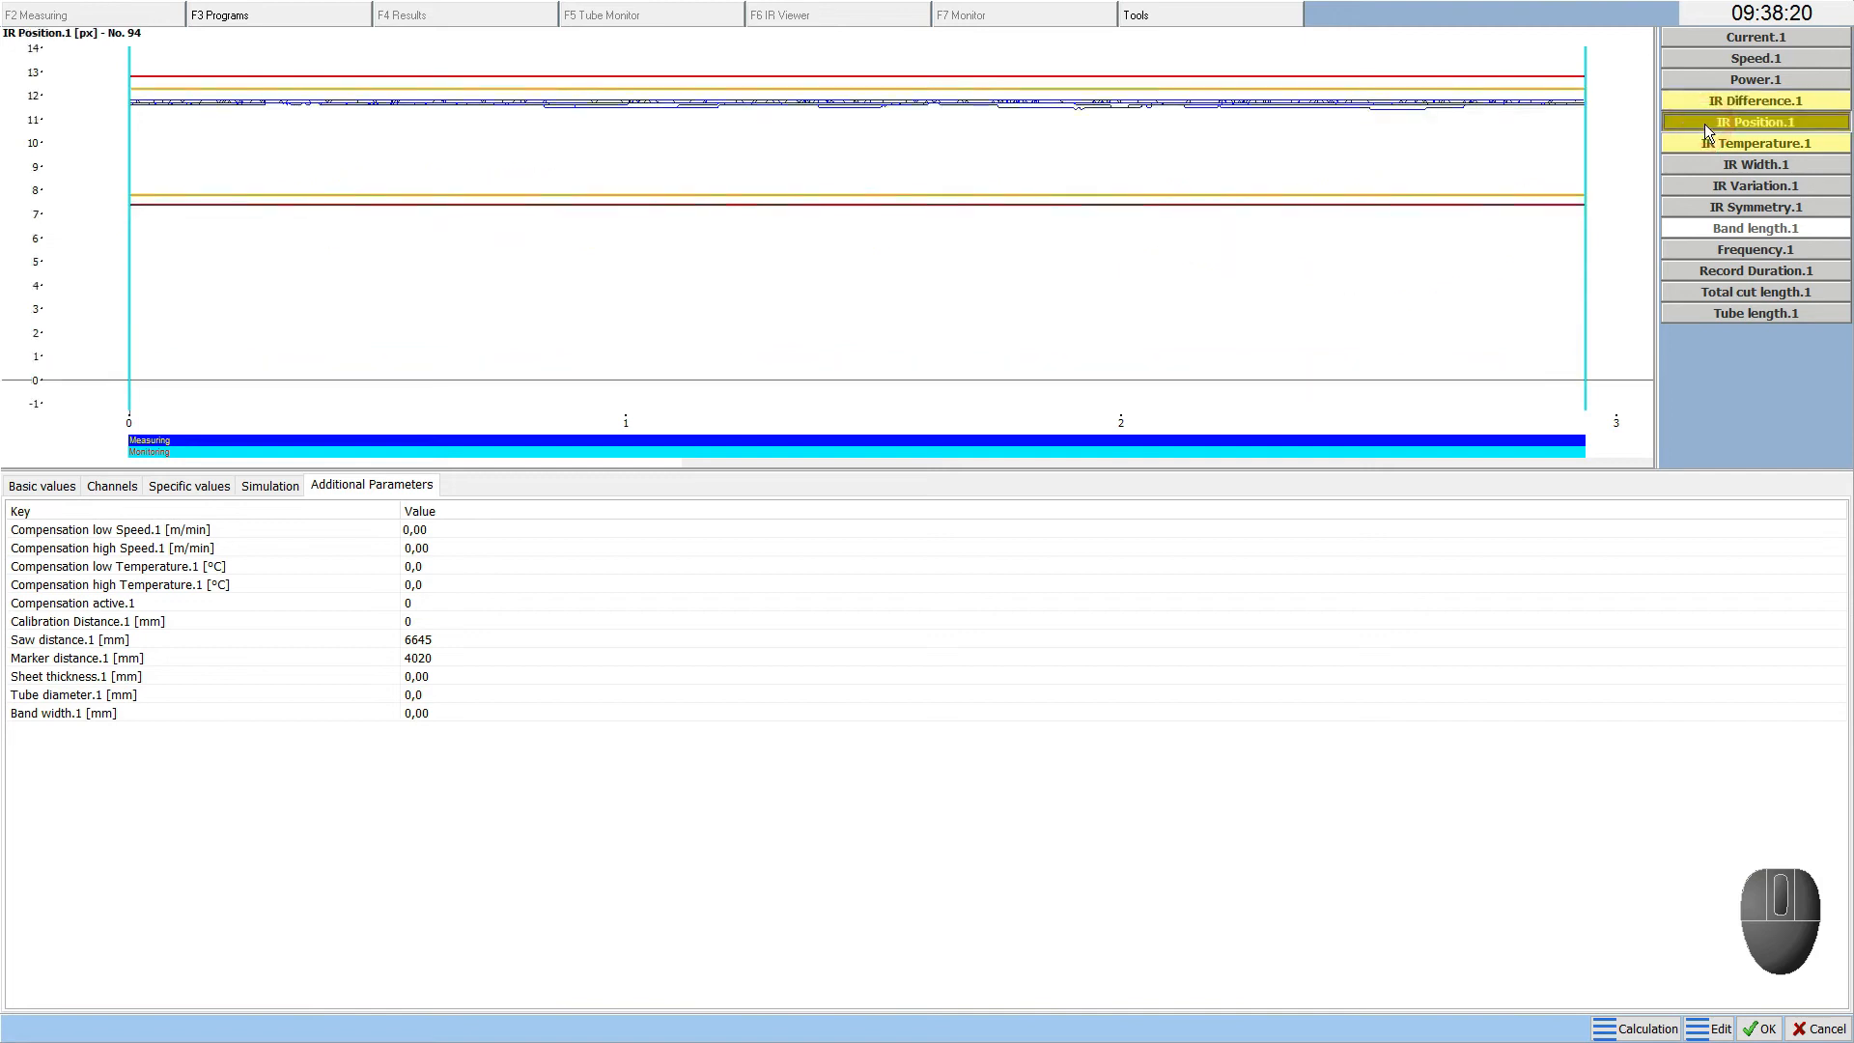
pyautogui.click(1705, 143)
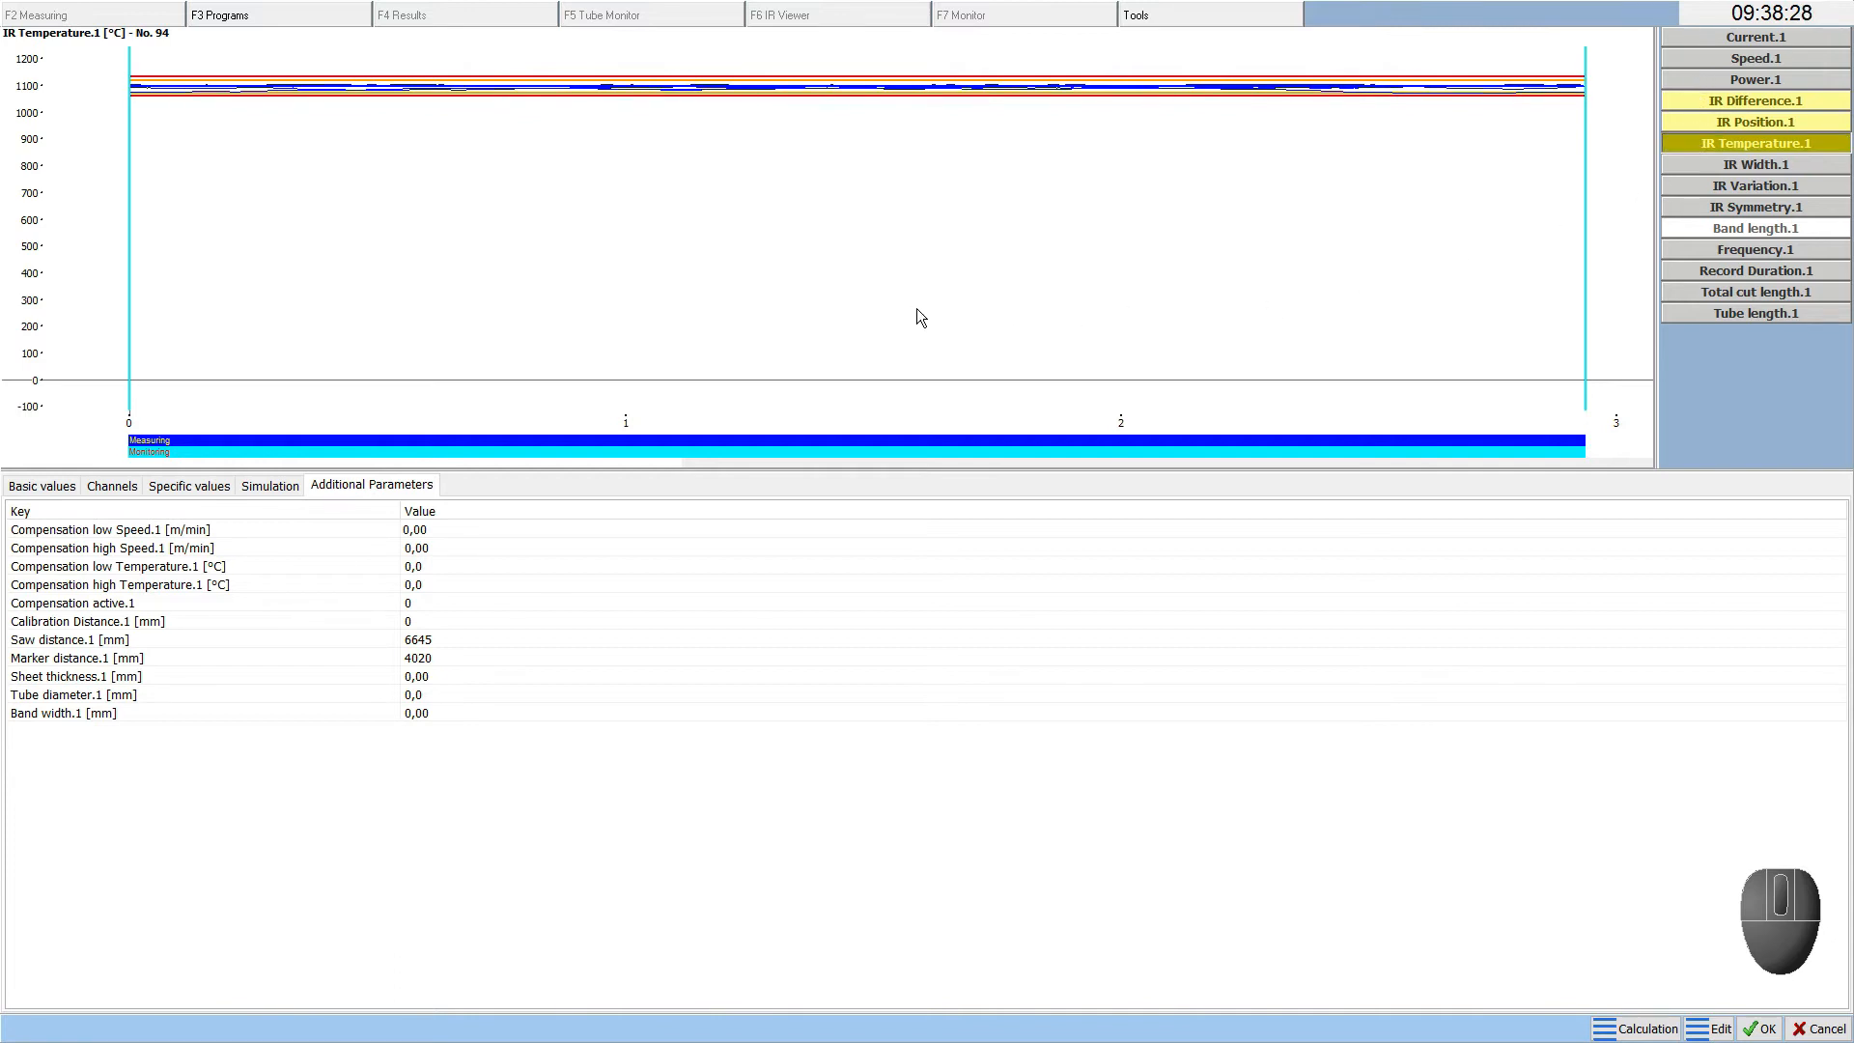
# Enable Dynamical Y scaling for the IR Temperature.1 graph
pyautogui.rightClick(871, 261)
pyautogui.click(526, 253)
pyautogui.rightClick(500, 186)
pyautogui.click(531, 191)
pyautogui.moveTo(439, 160); pyautogui.dragTo(521, 174)
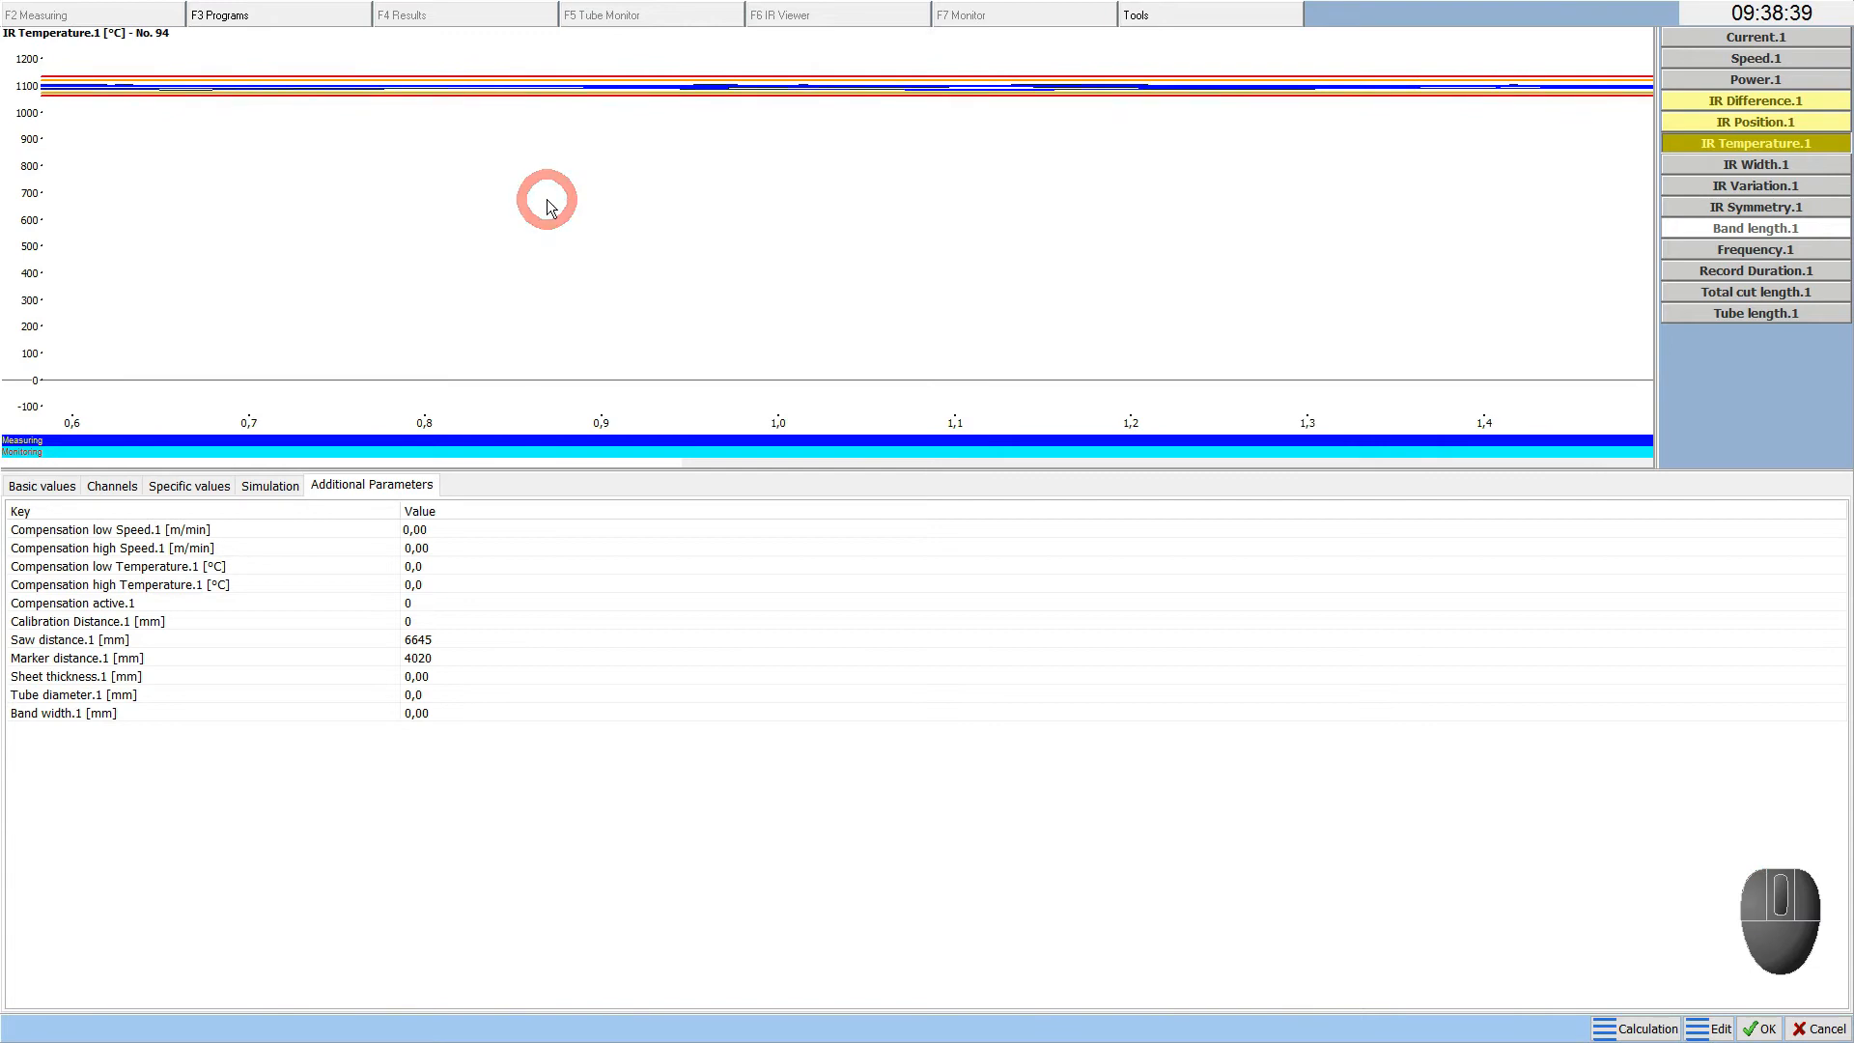
pyautogui.rightClick(847, 206)
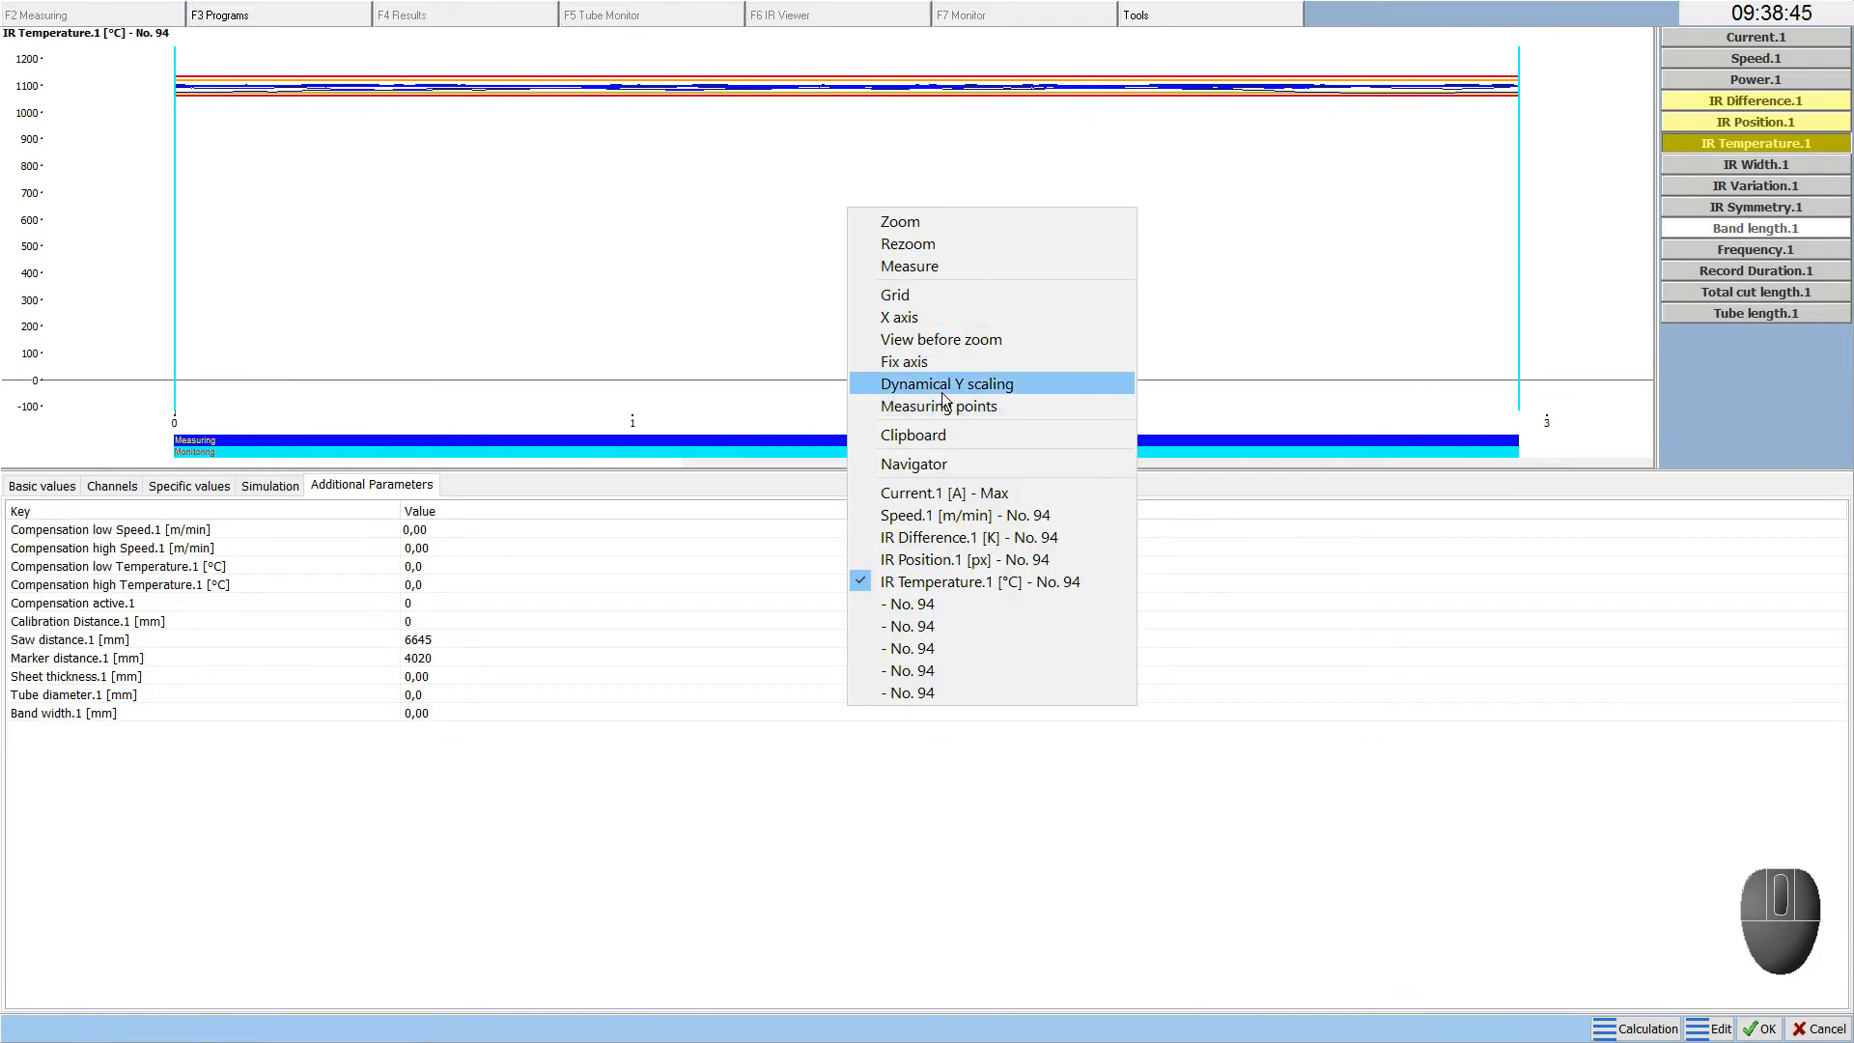
pyautogui.click(941, 392)
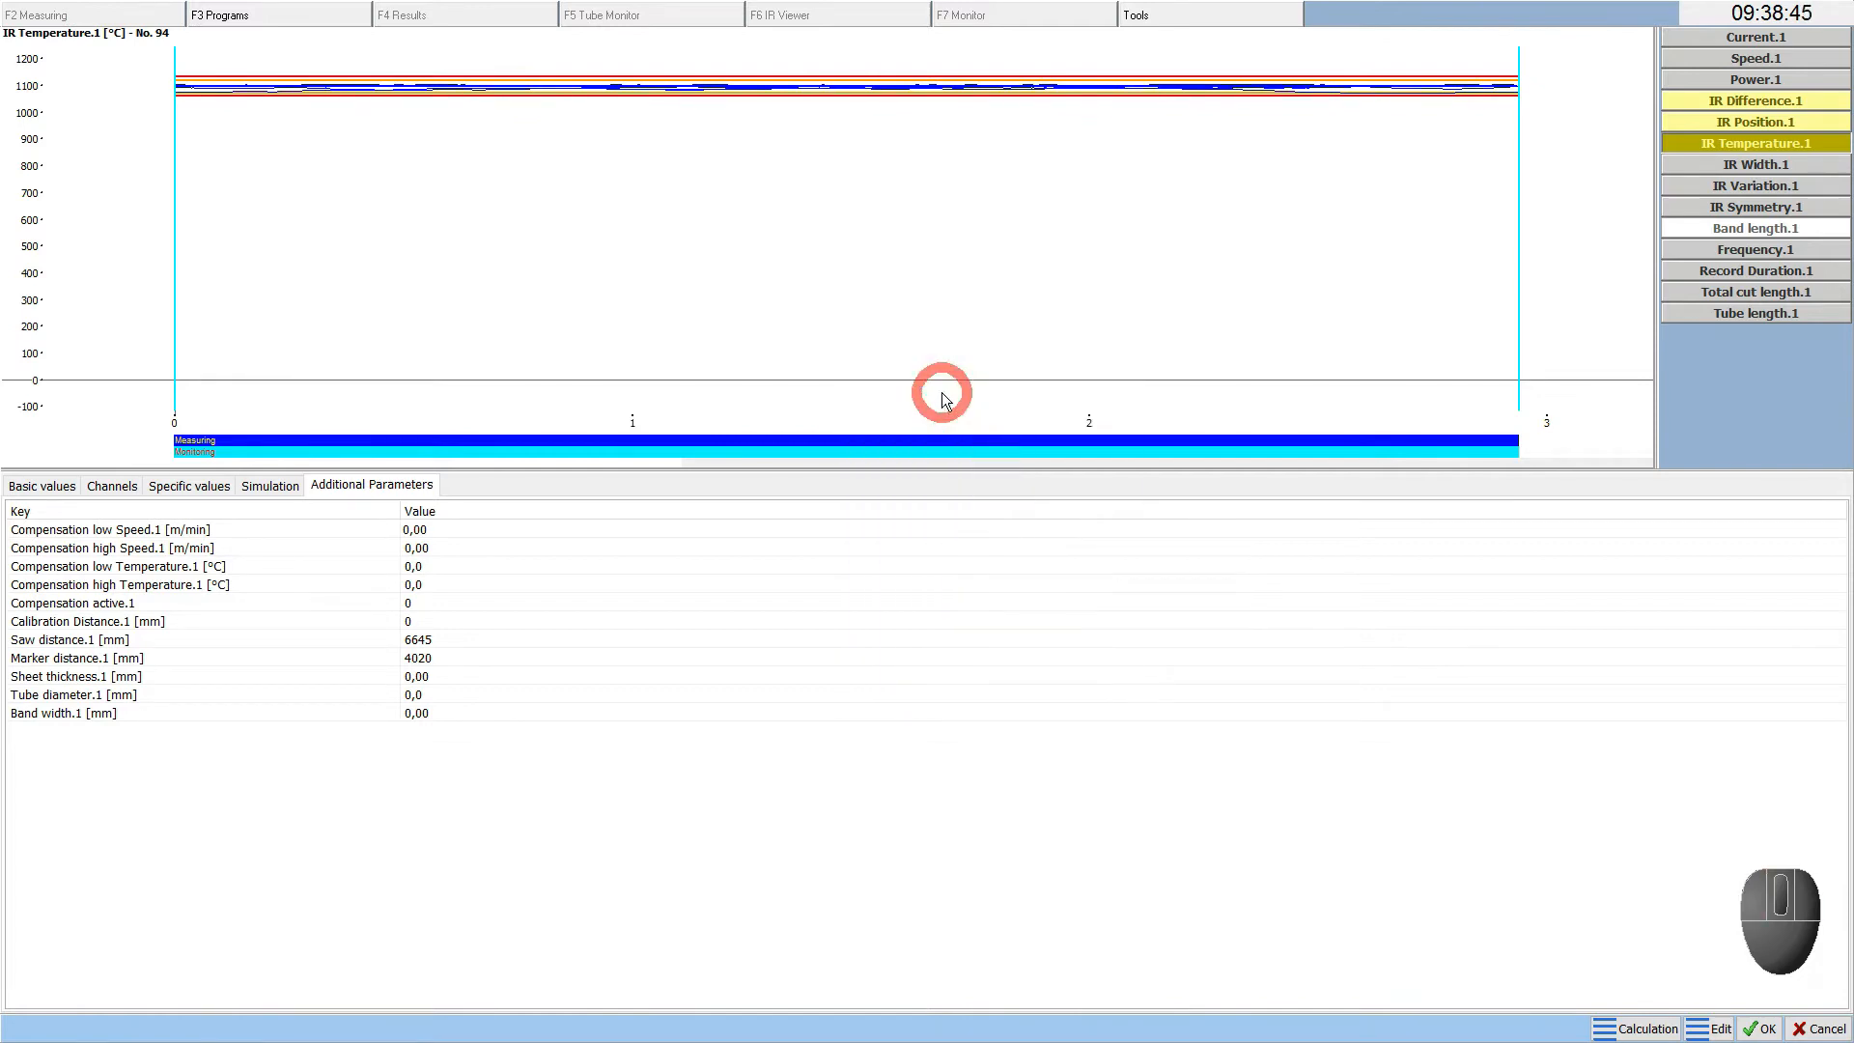
# Turn on the measuring points display in the IR Temperature.1 graph
pyautogui.rightClick(649, 313)
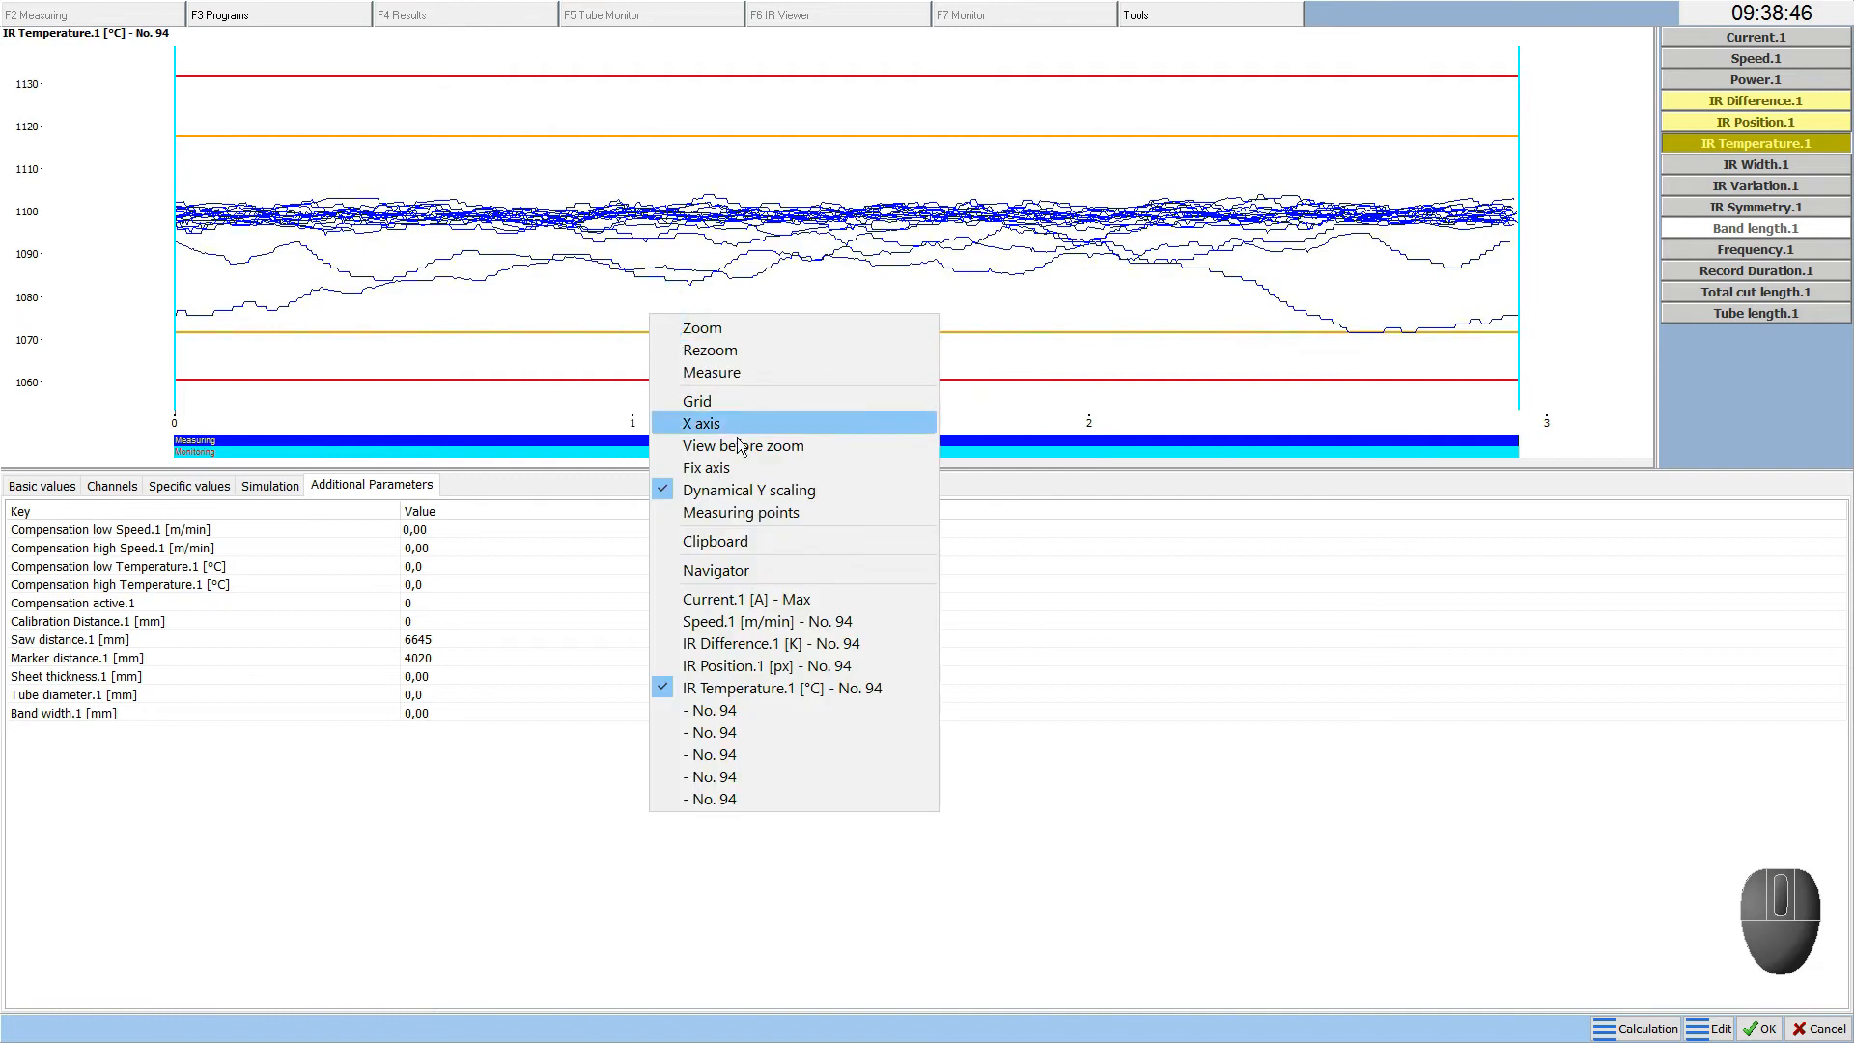
pyautogui.click(745, 513)
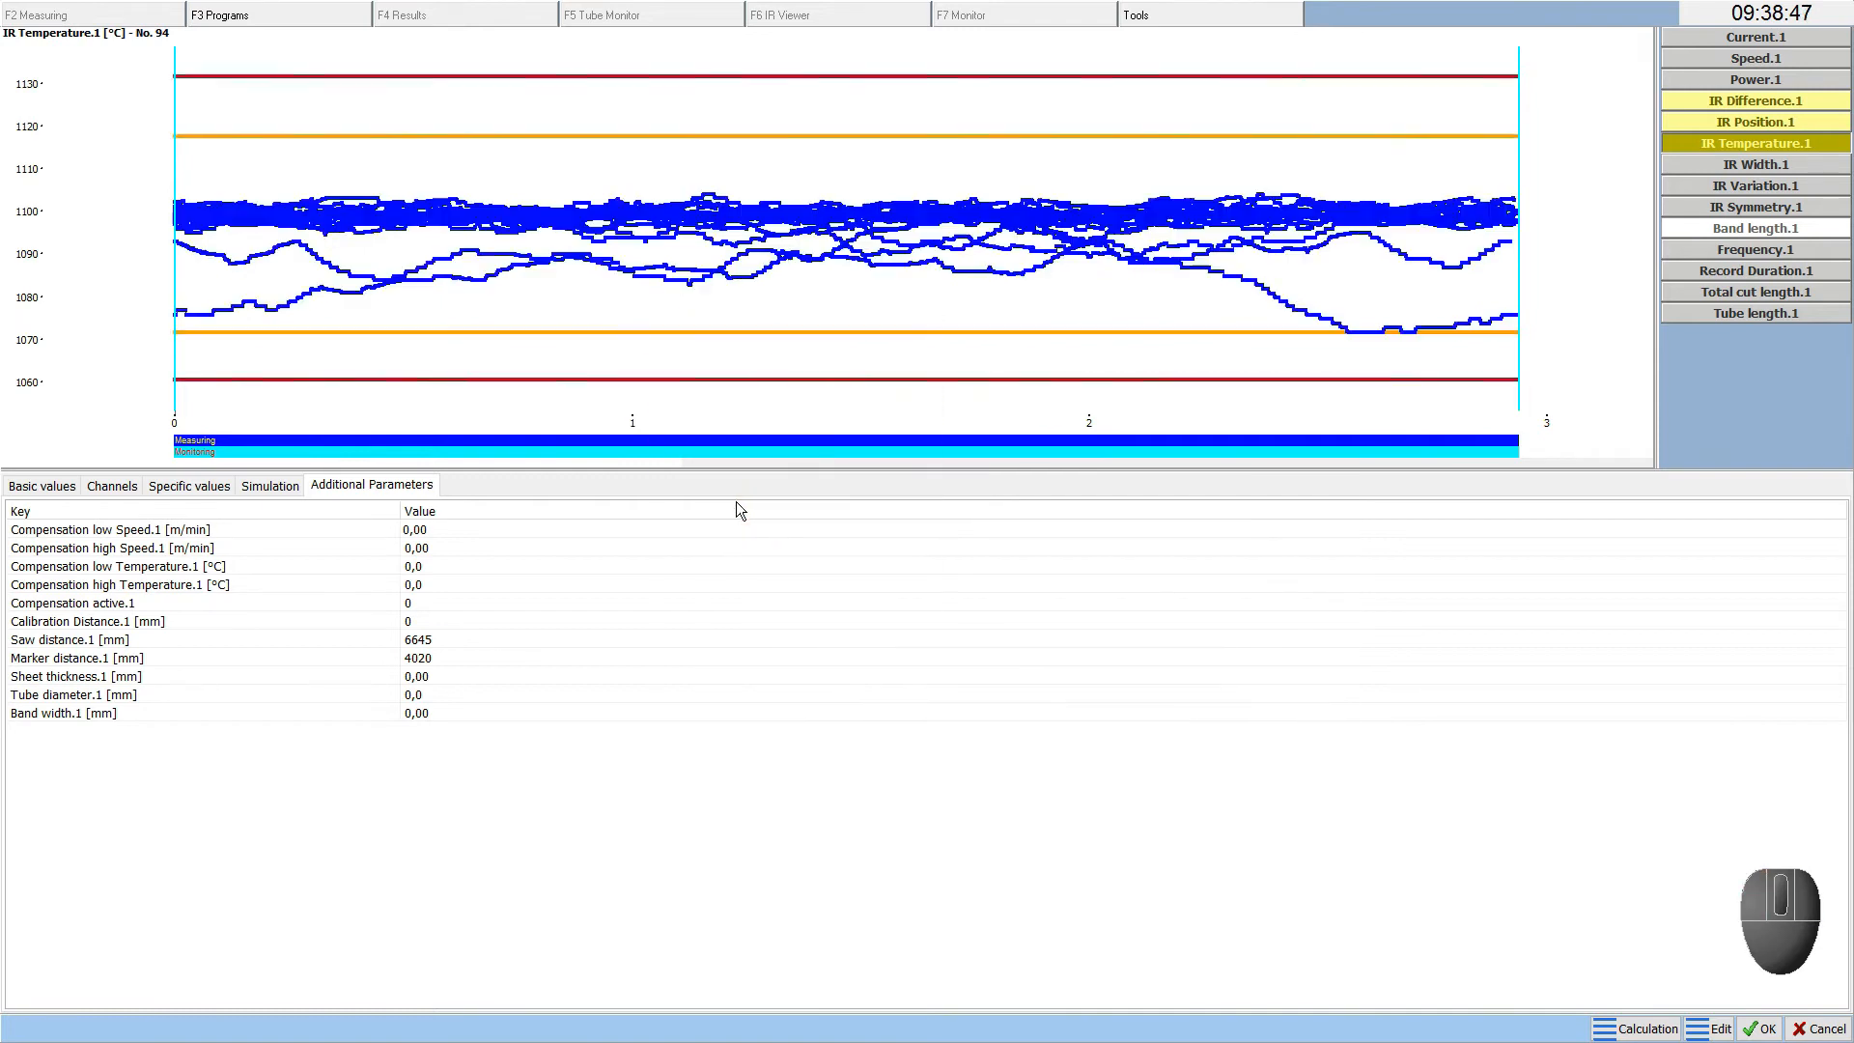
pyautogui.moveTo(408, 145); pyautogui.dragTo(664, 352)
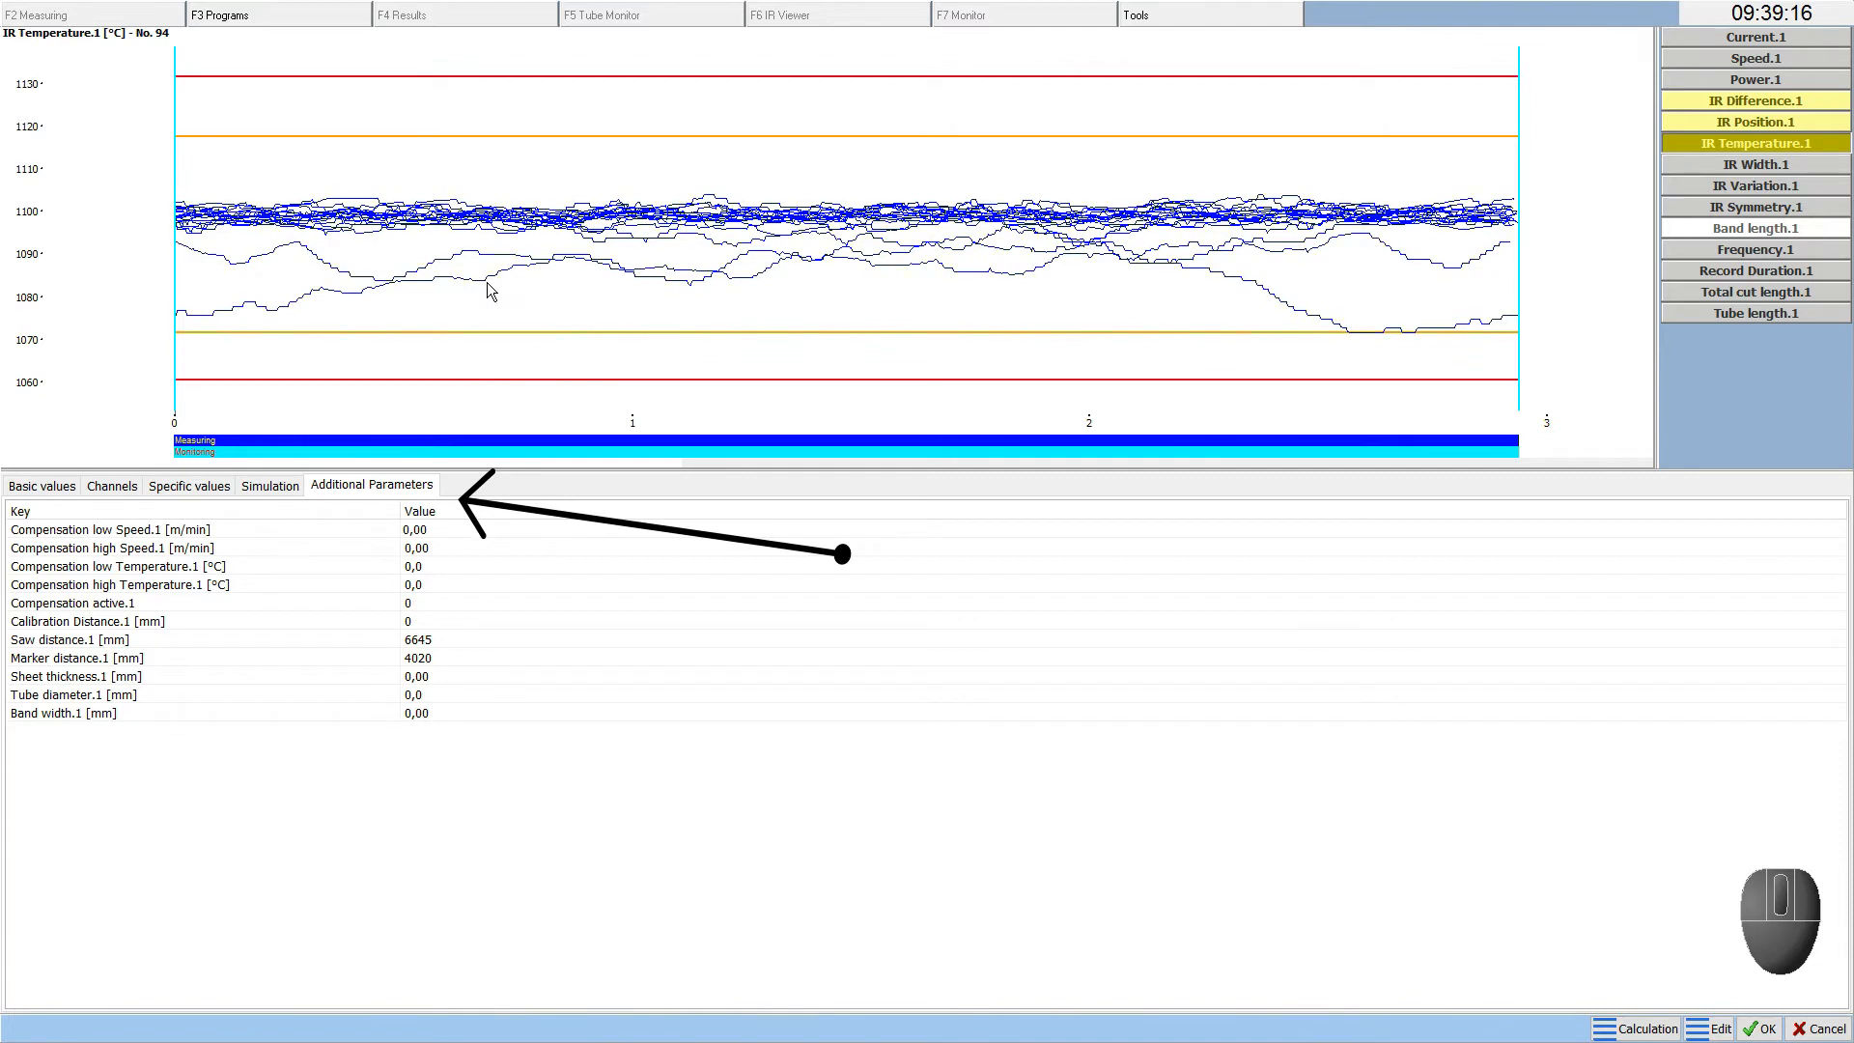
# Look over the program's basic values, and switch measuring for the IR Difference.1 channel off and back on
pyautogui.click(56, 486)
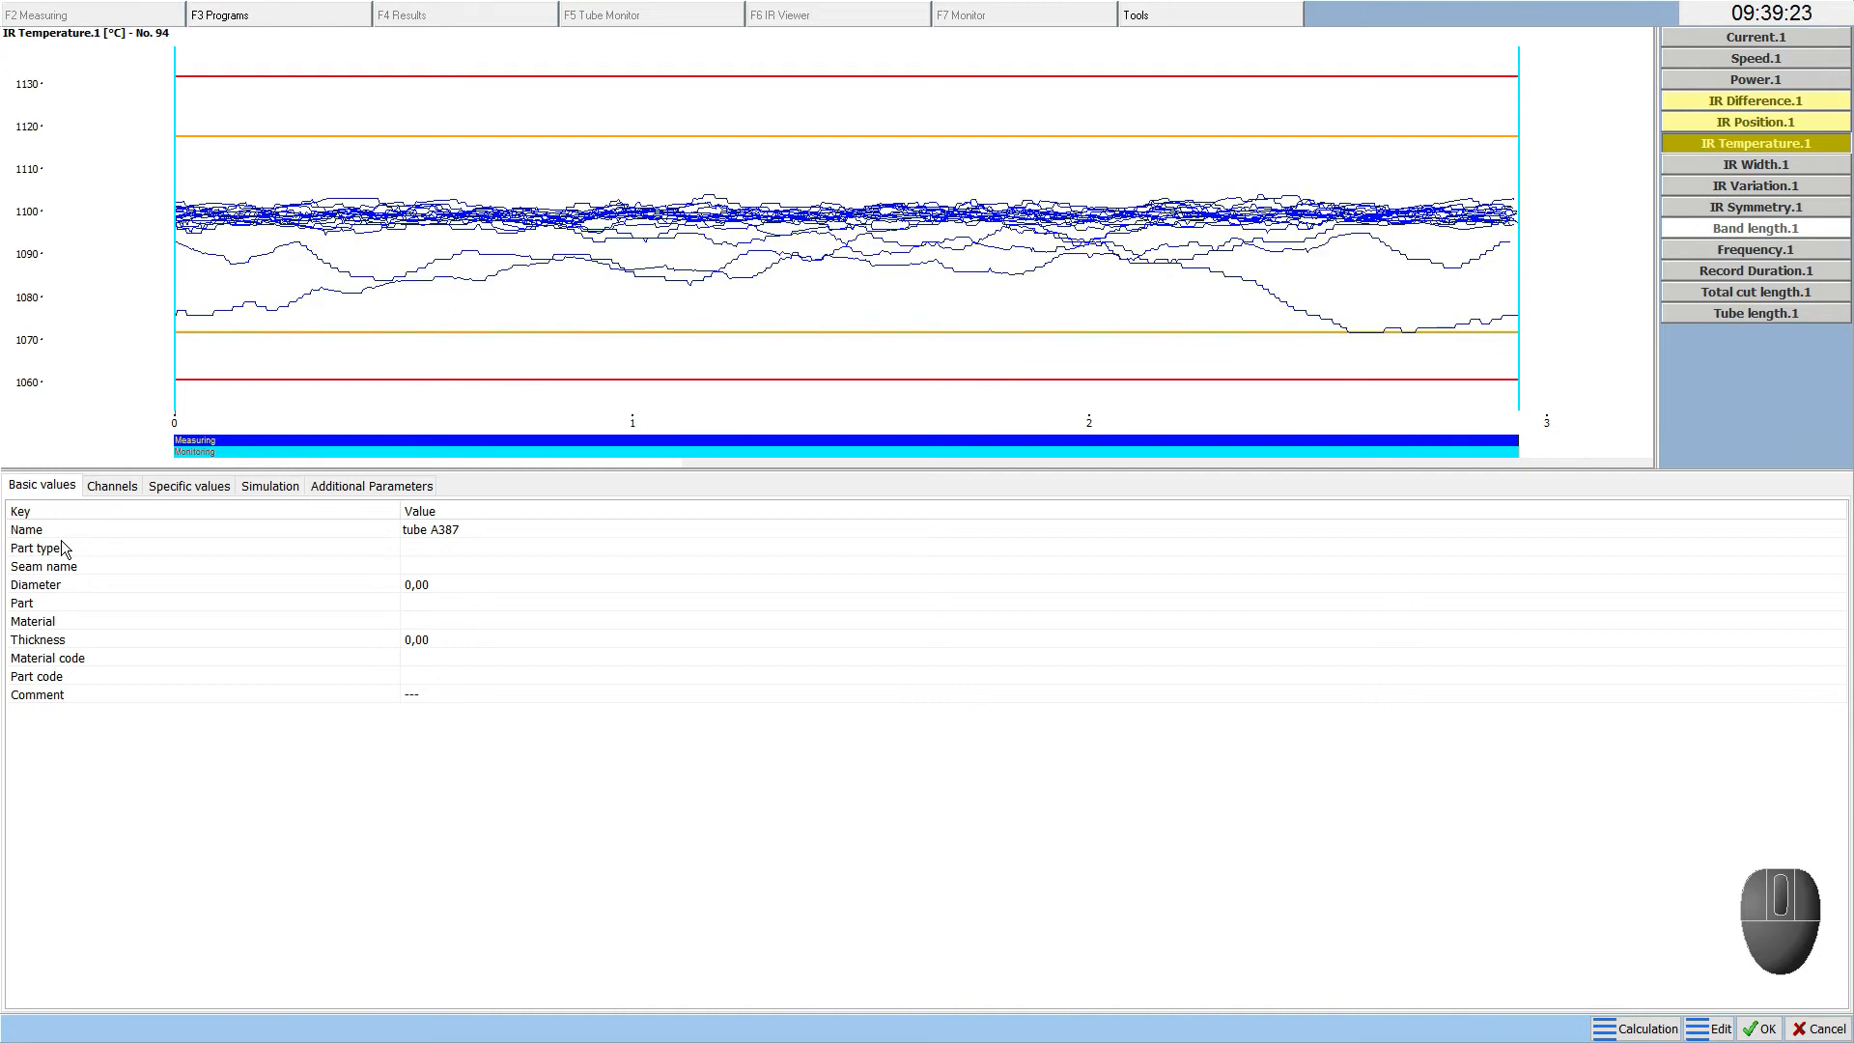
pyautogui.click(108, 487)
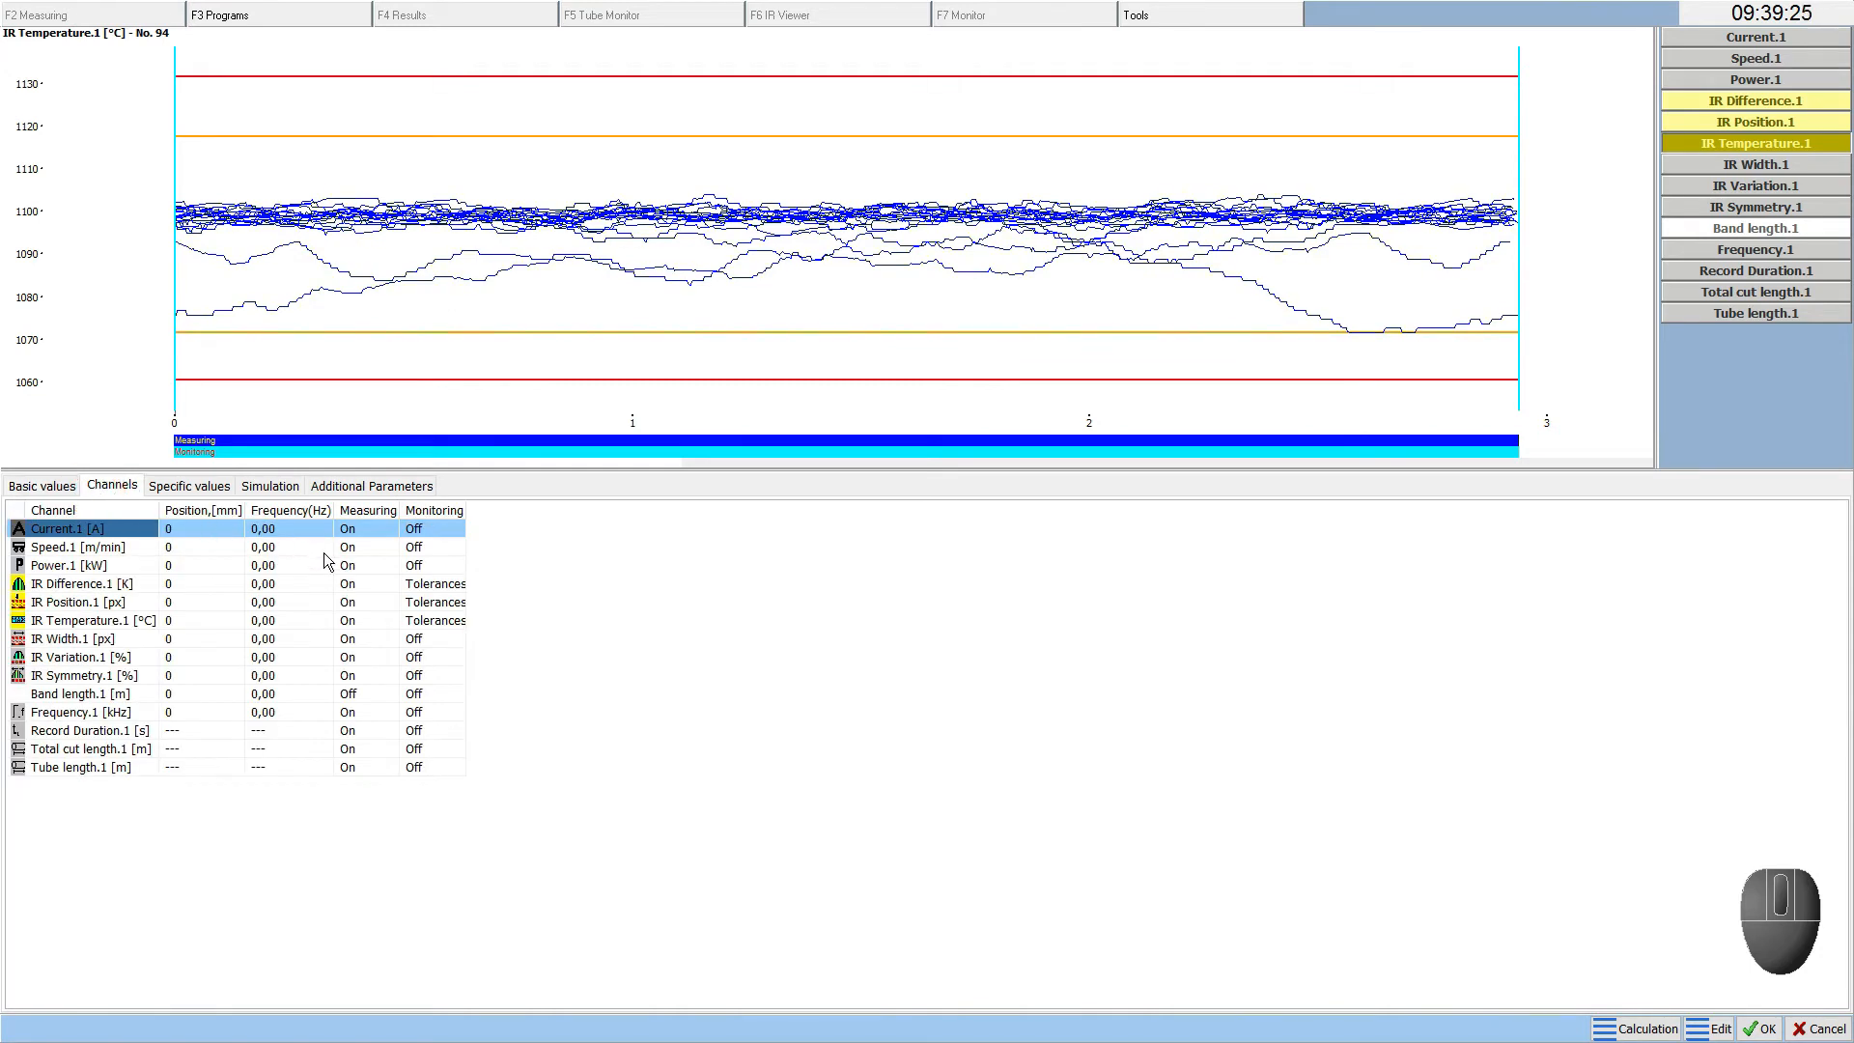
pyautogui.click(364, 584)
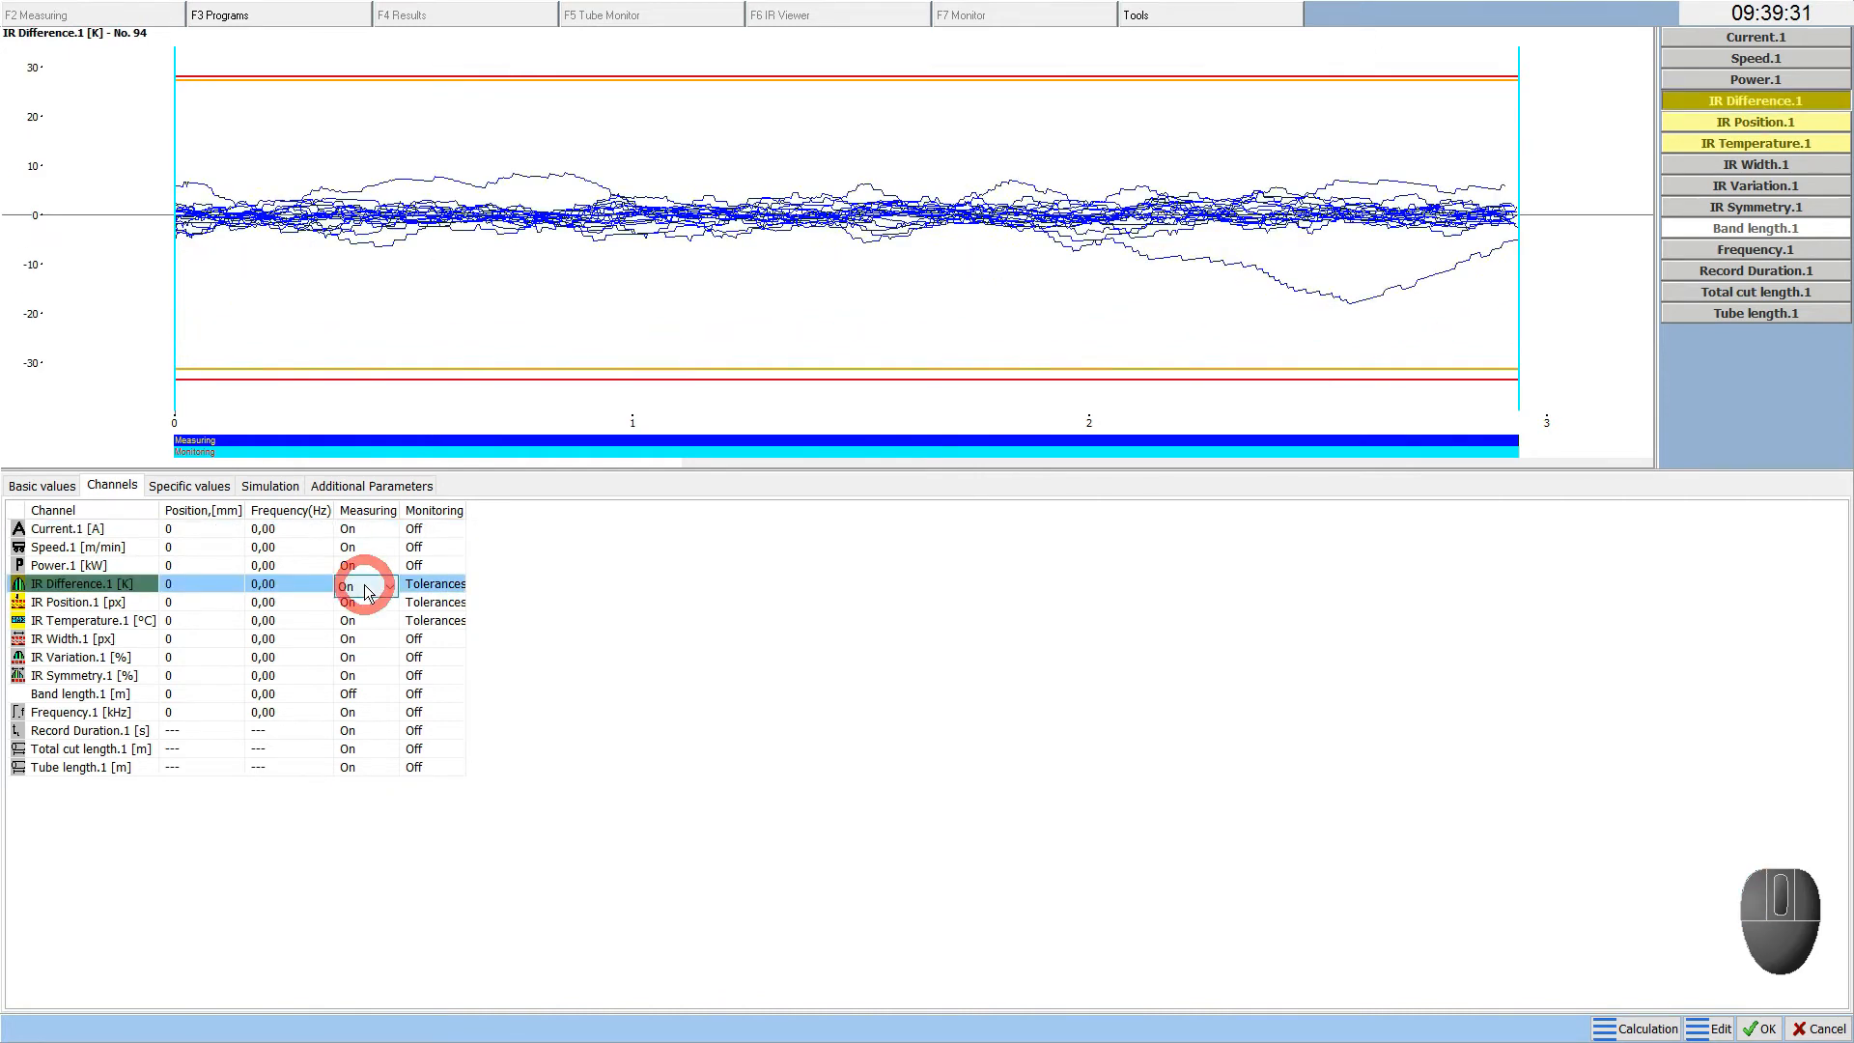
pyautogui.click(384, 607)
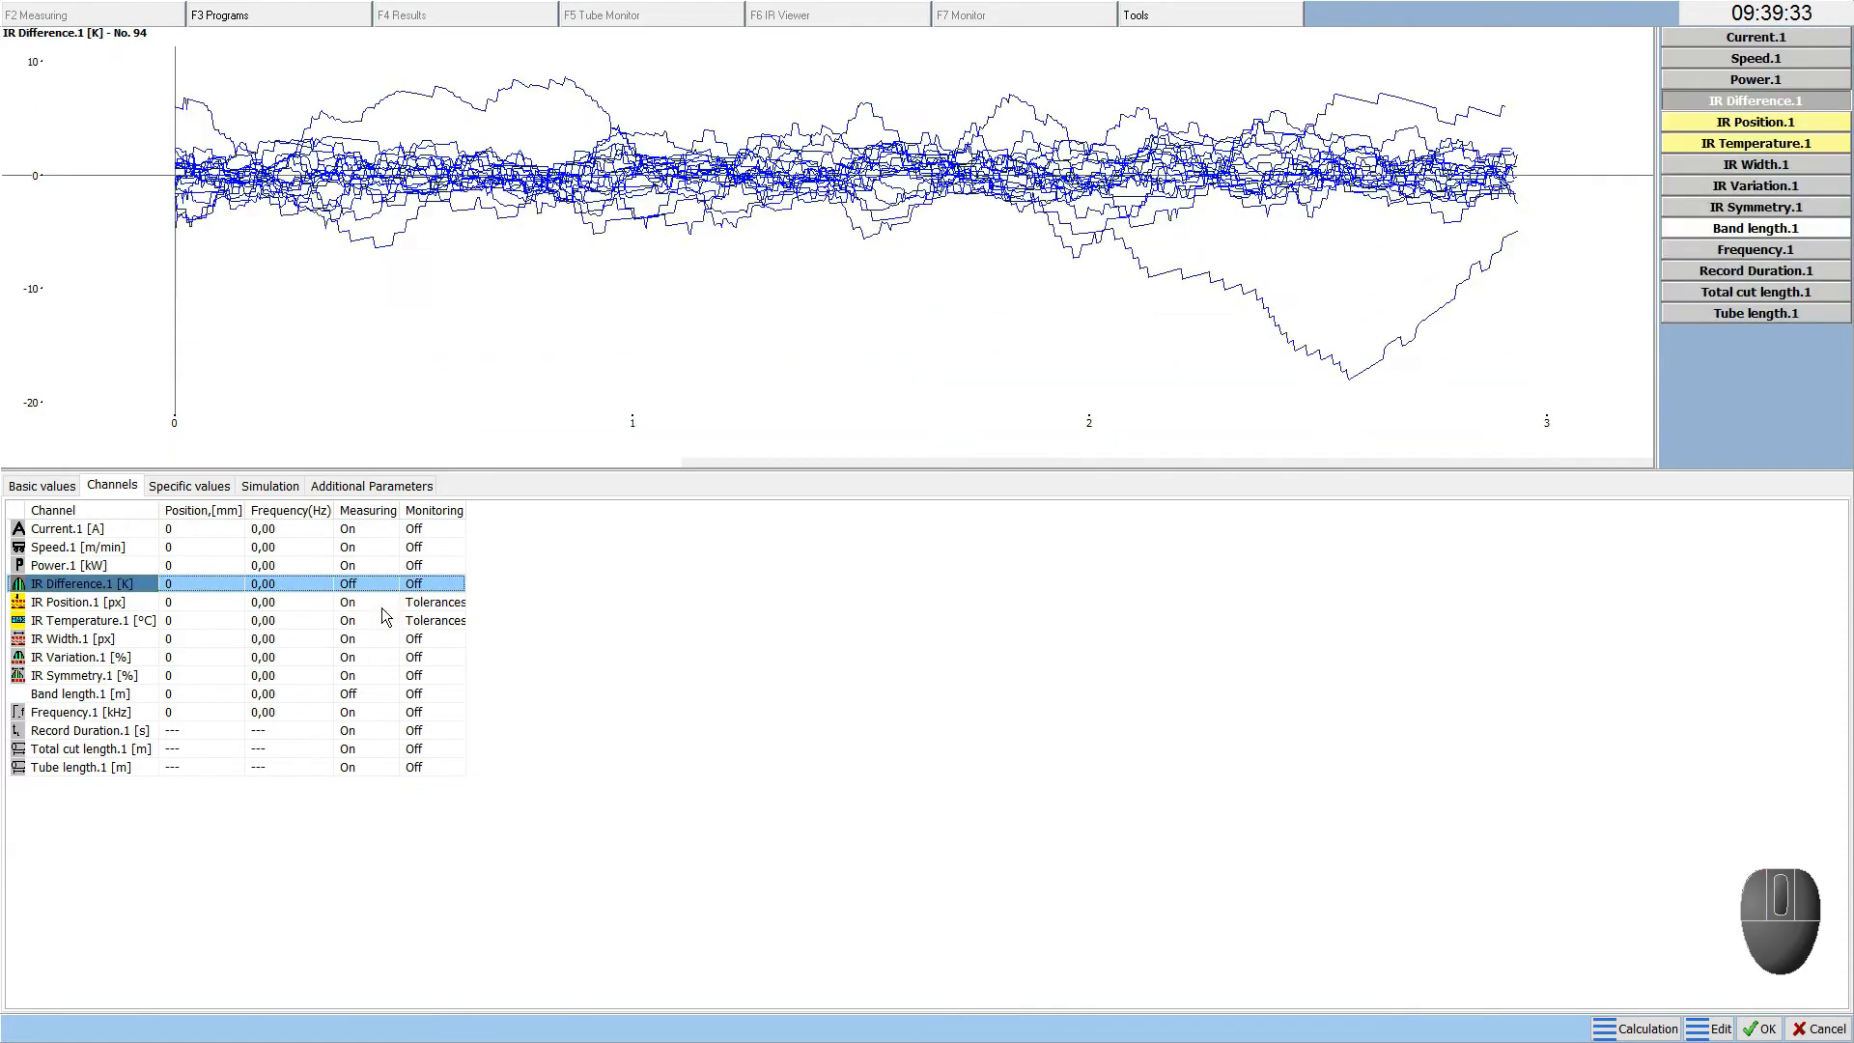
pyautogui.click(381, 589)
pyautogui.click(381, 591)
pyautogui.click(377, 618)
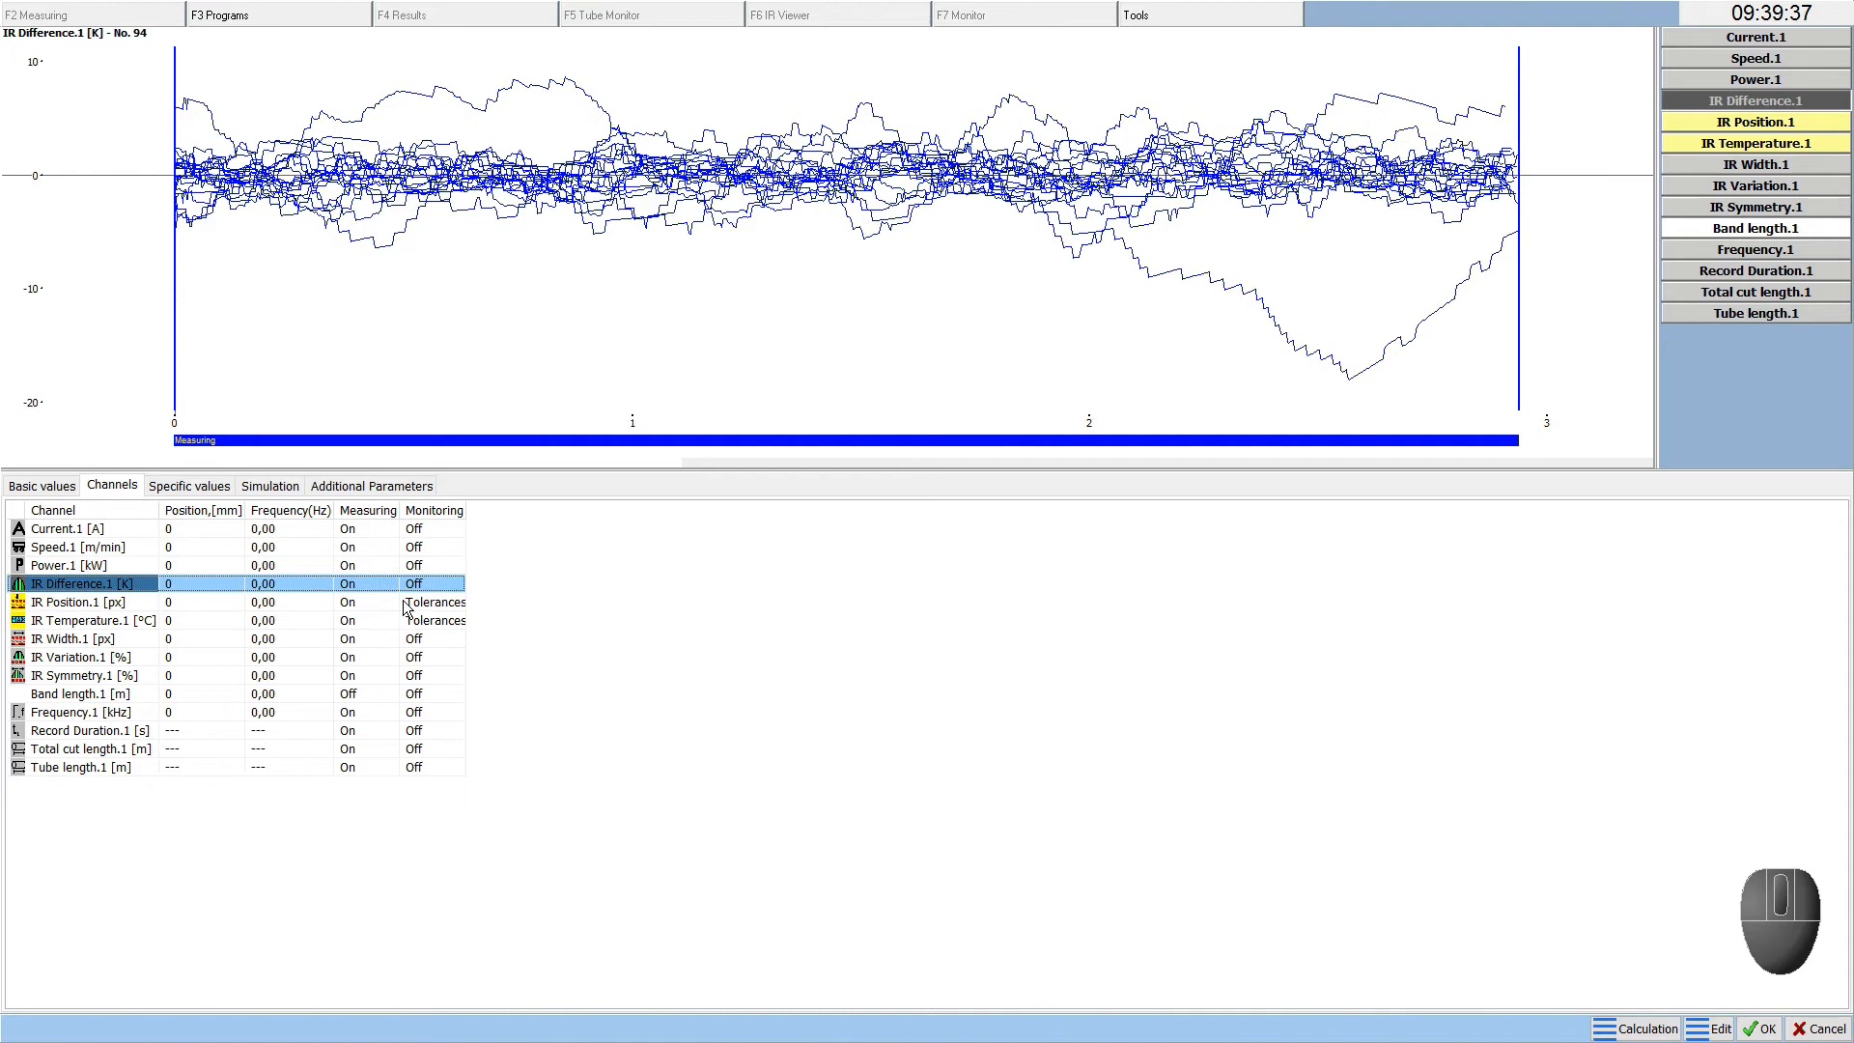
# Set the monitoring mode of the IR Difference.1 channel to Tolerances
pyautogui.click(429, 588)
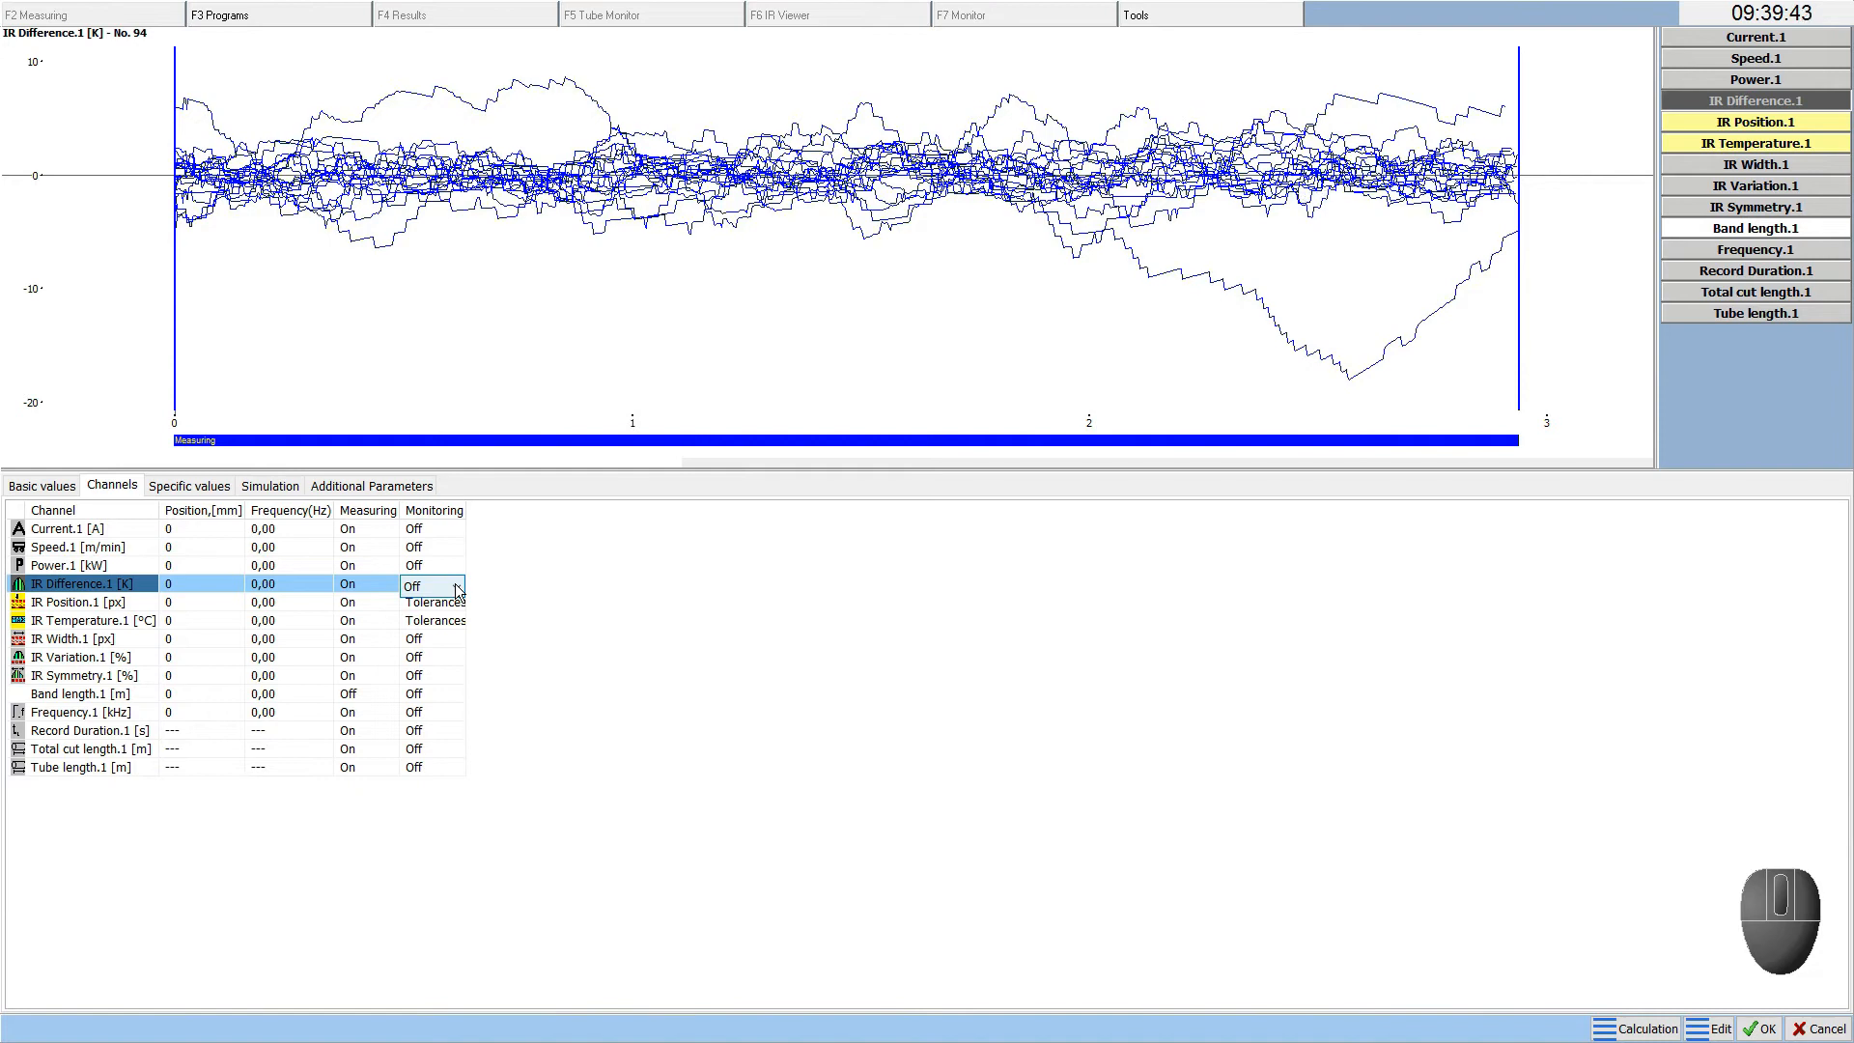
pyautogui.click(458, 589)
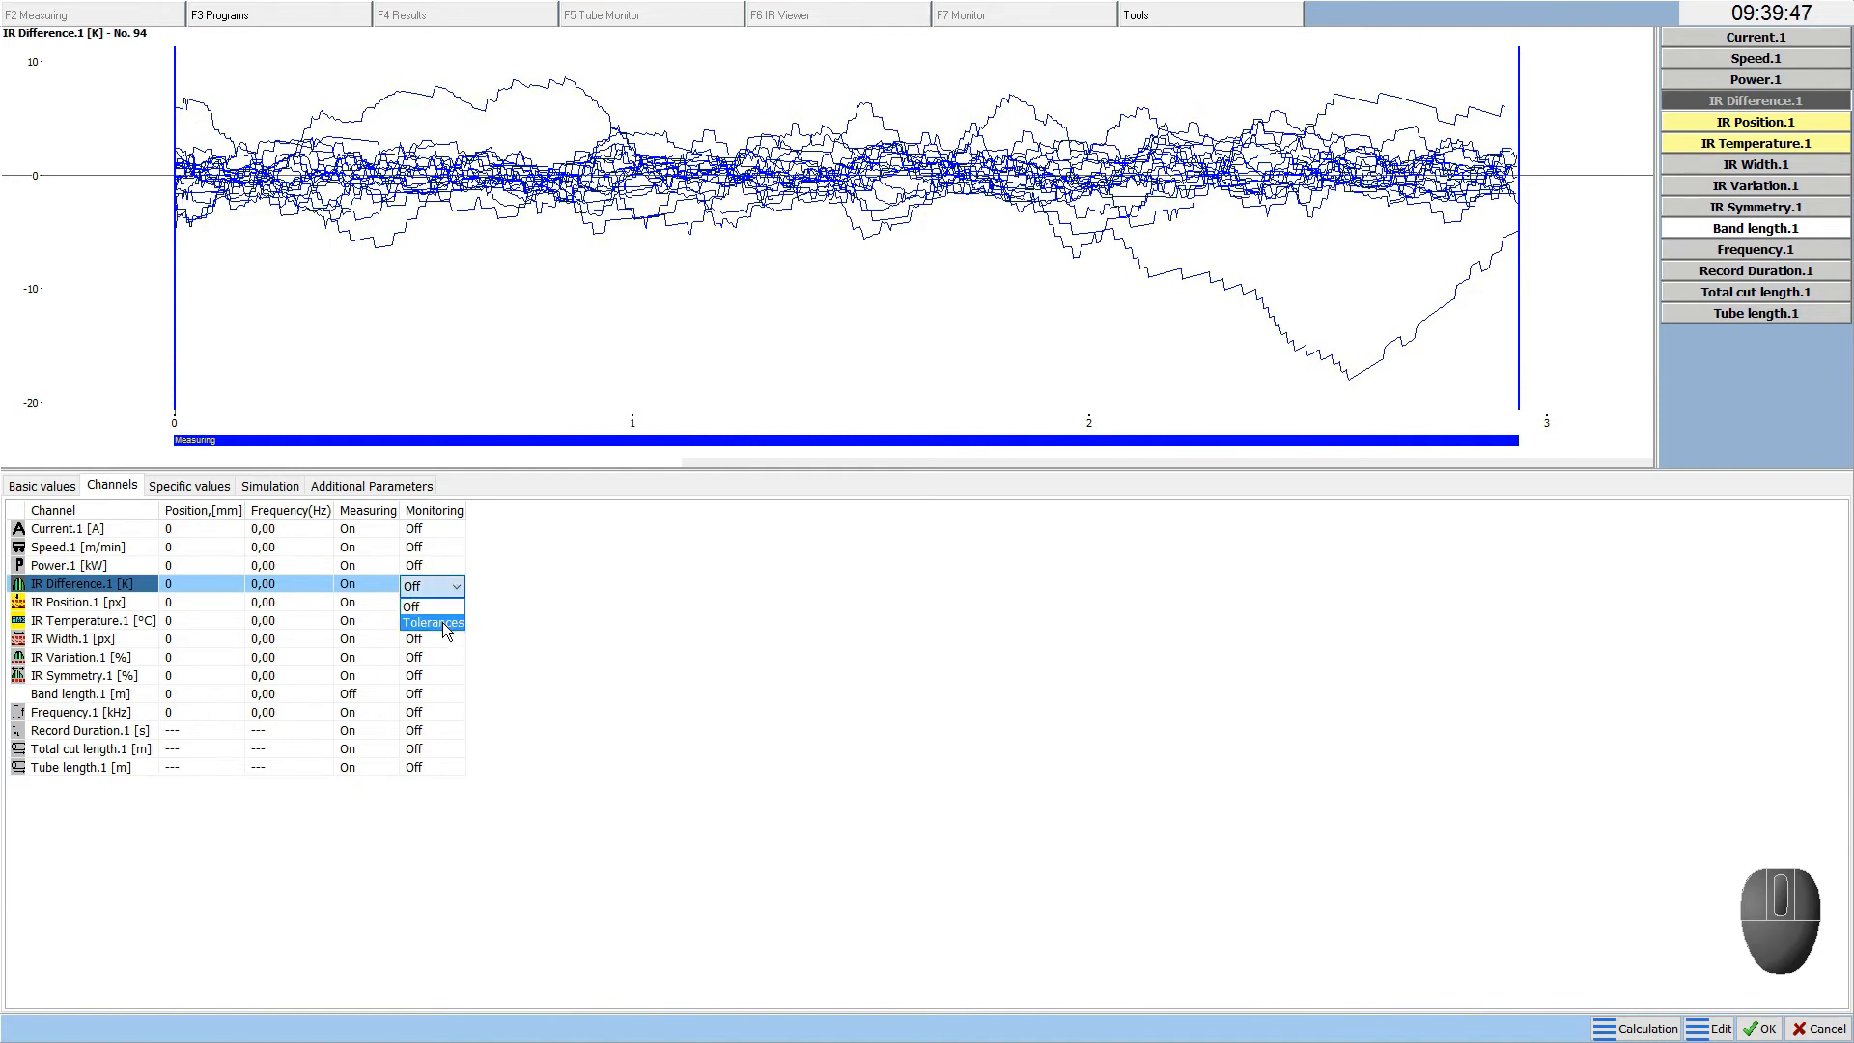
pyautogui.click(443, 623)
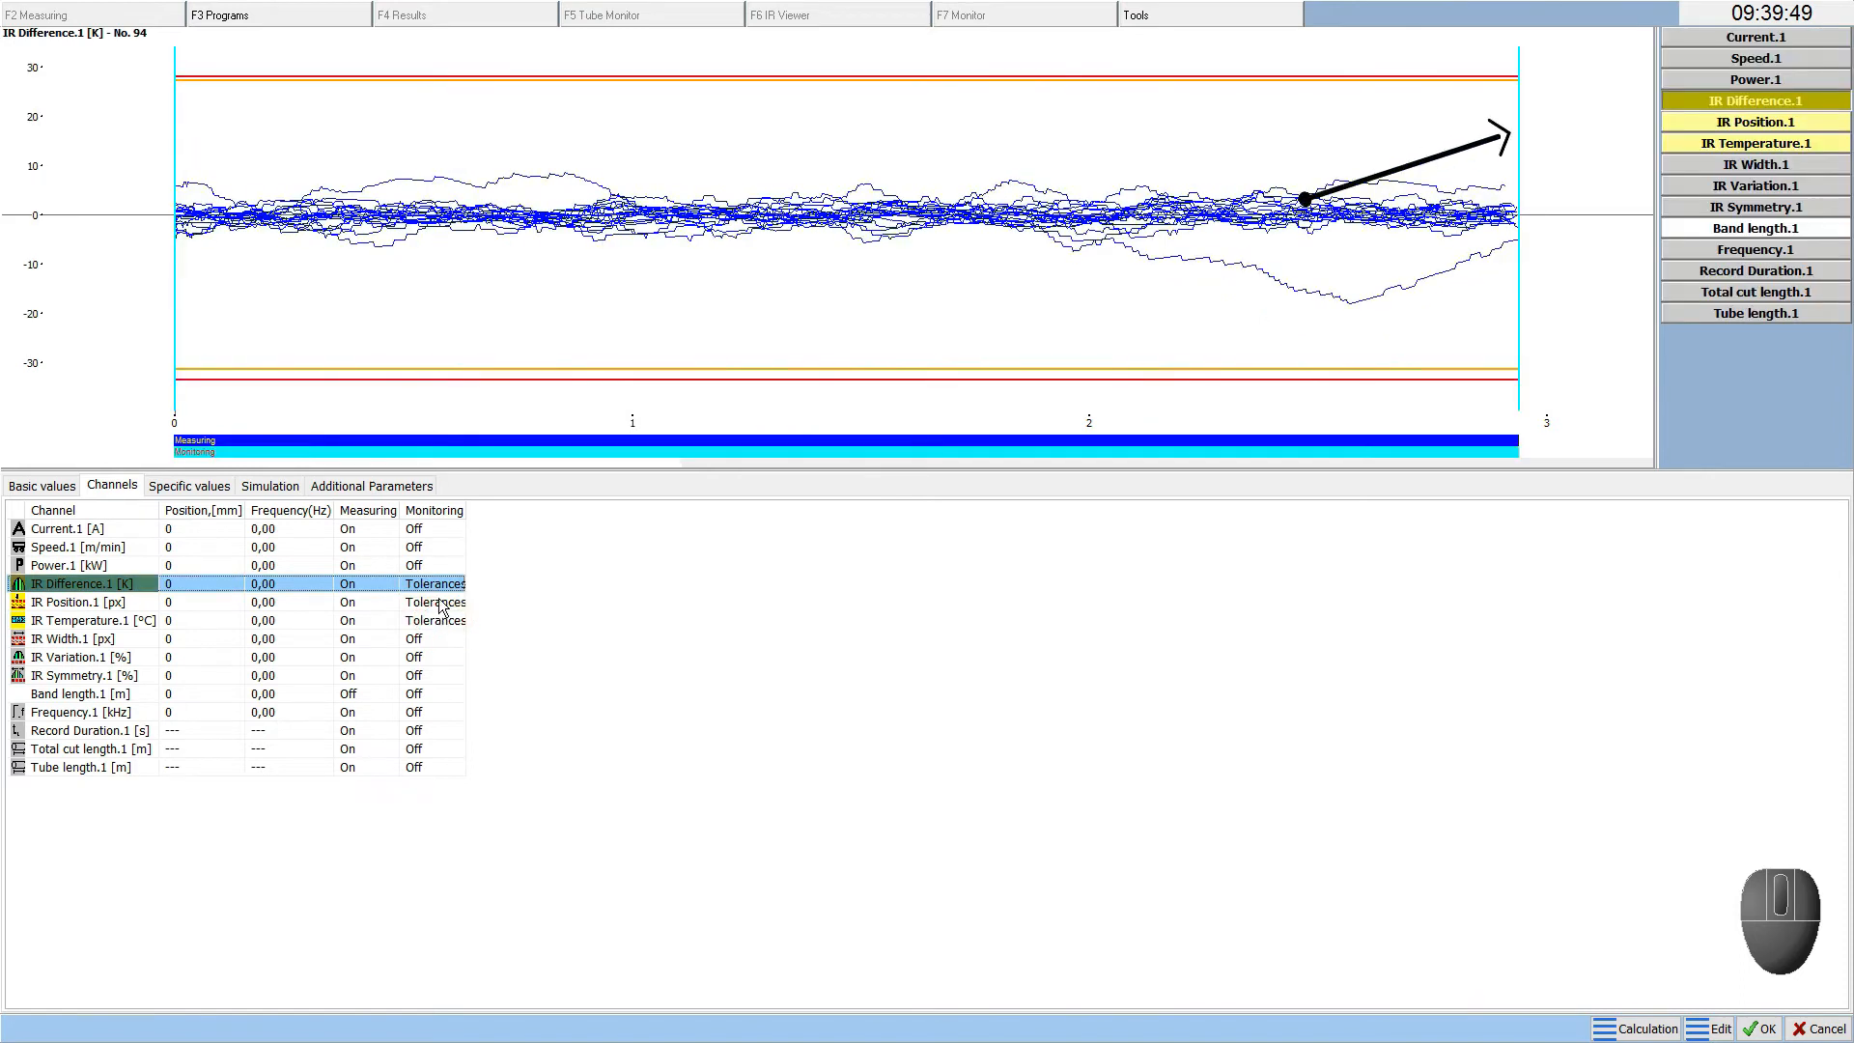
pyautogui.click(438, 583)
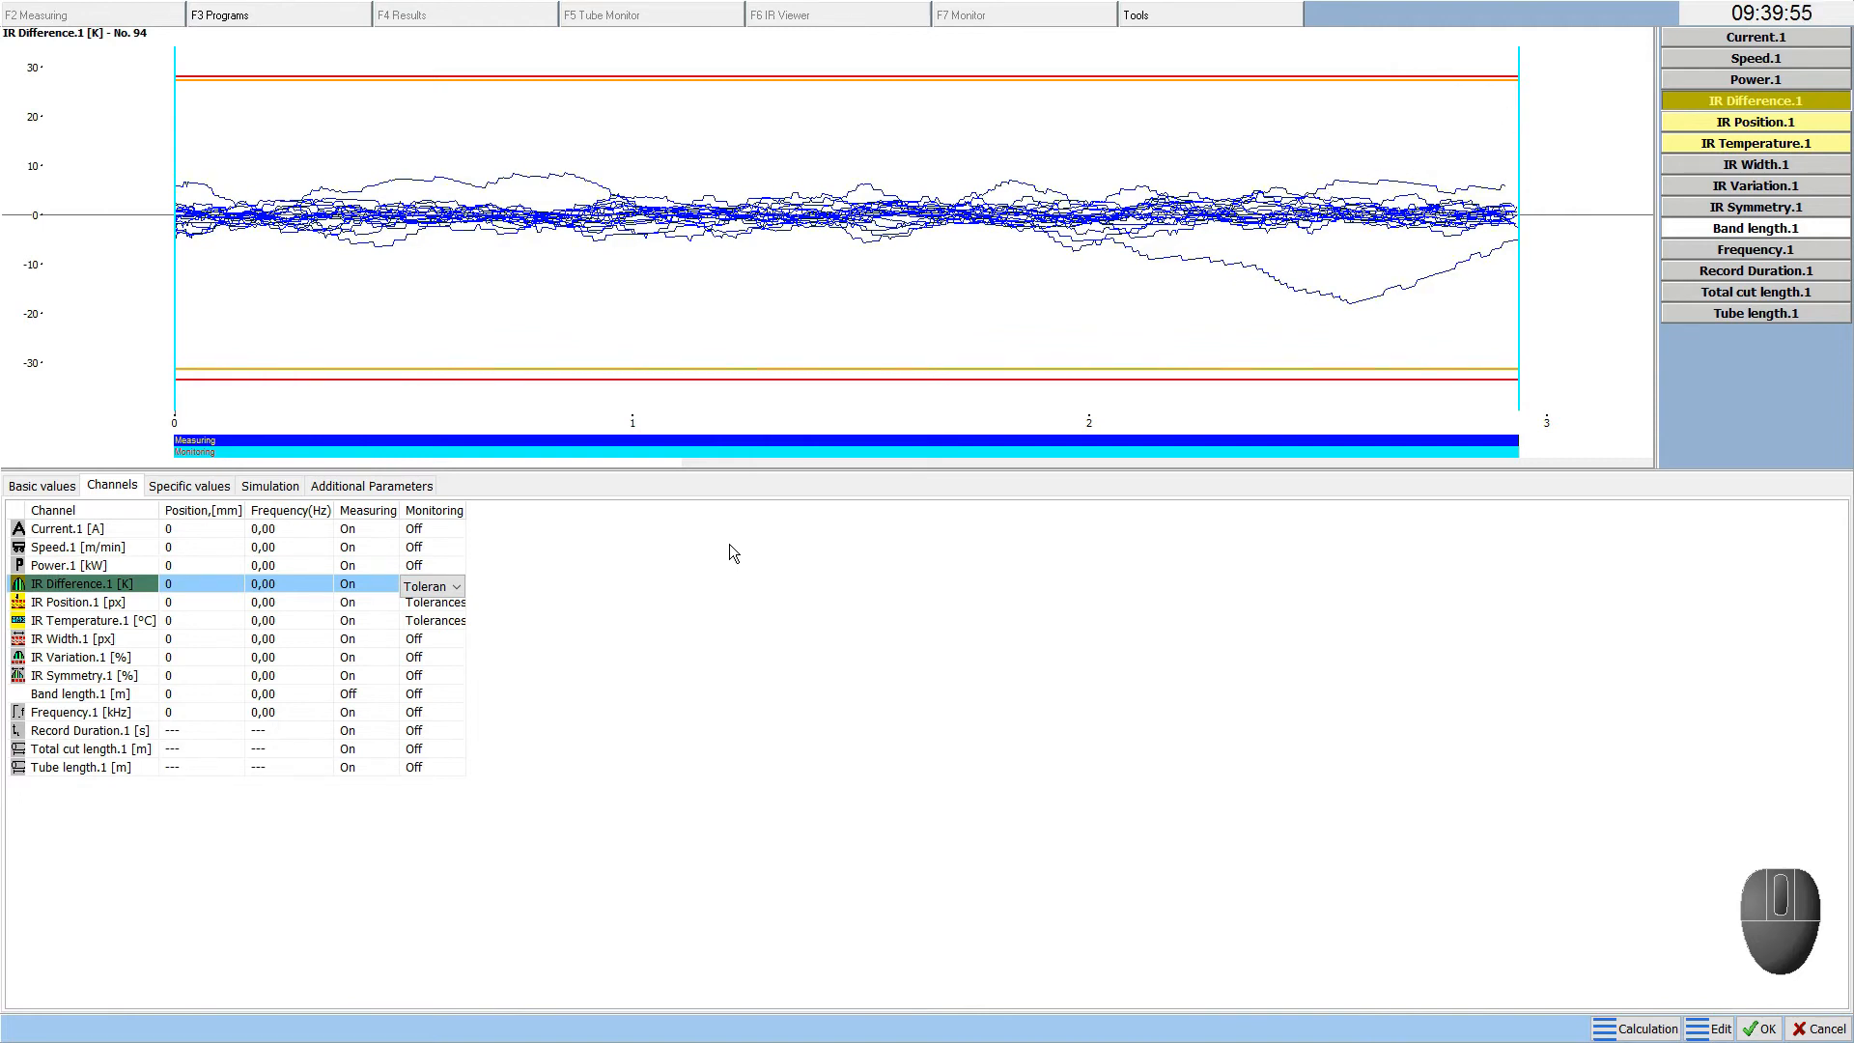
# Set the IR Difference.1 warning limits to 17 % for UW-Diff. and 16 % for LW-Diff
pyautogui.click(222, 488)
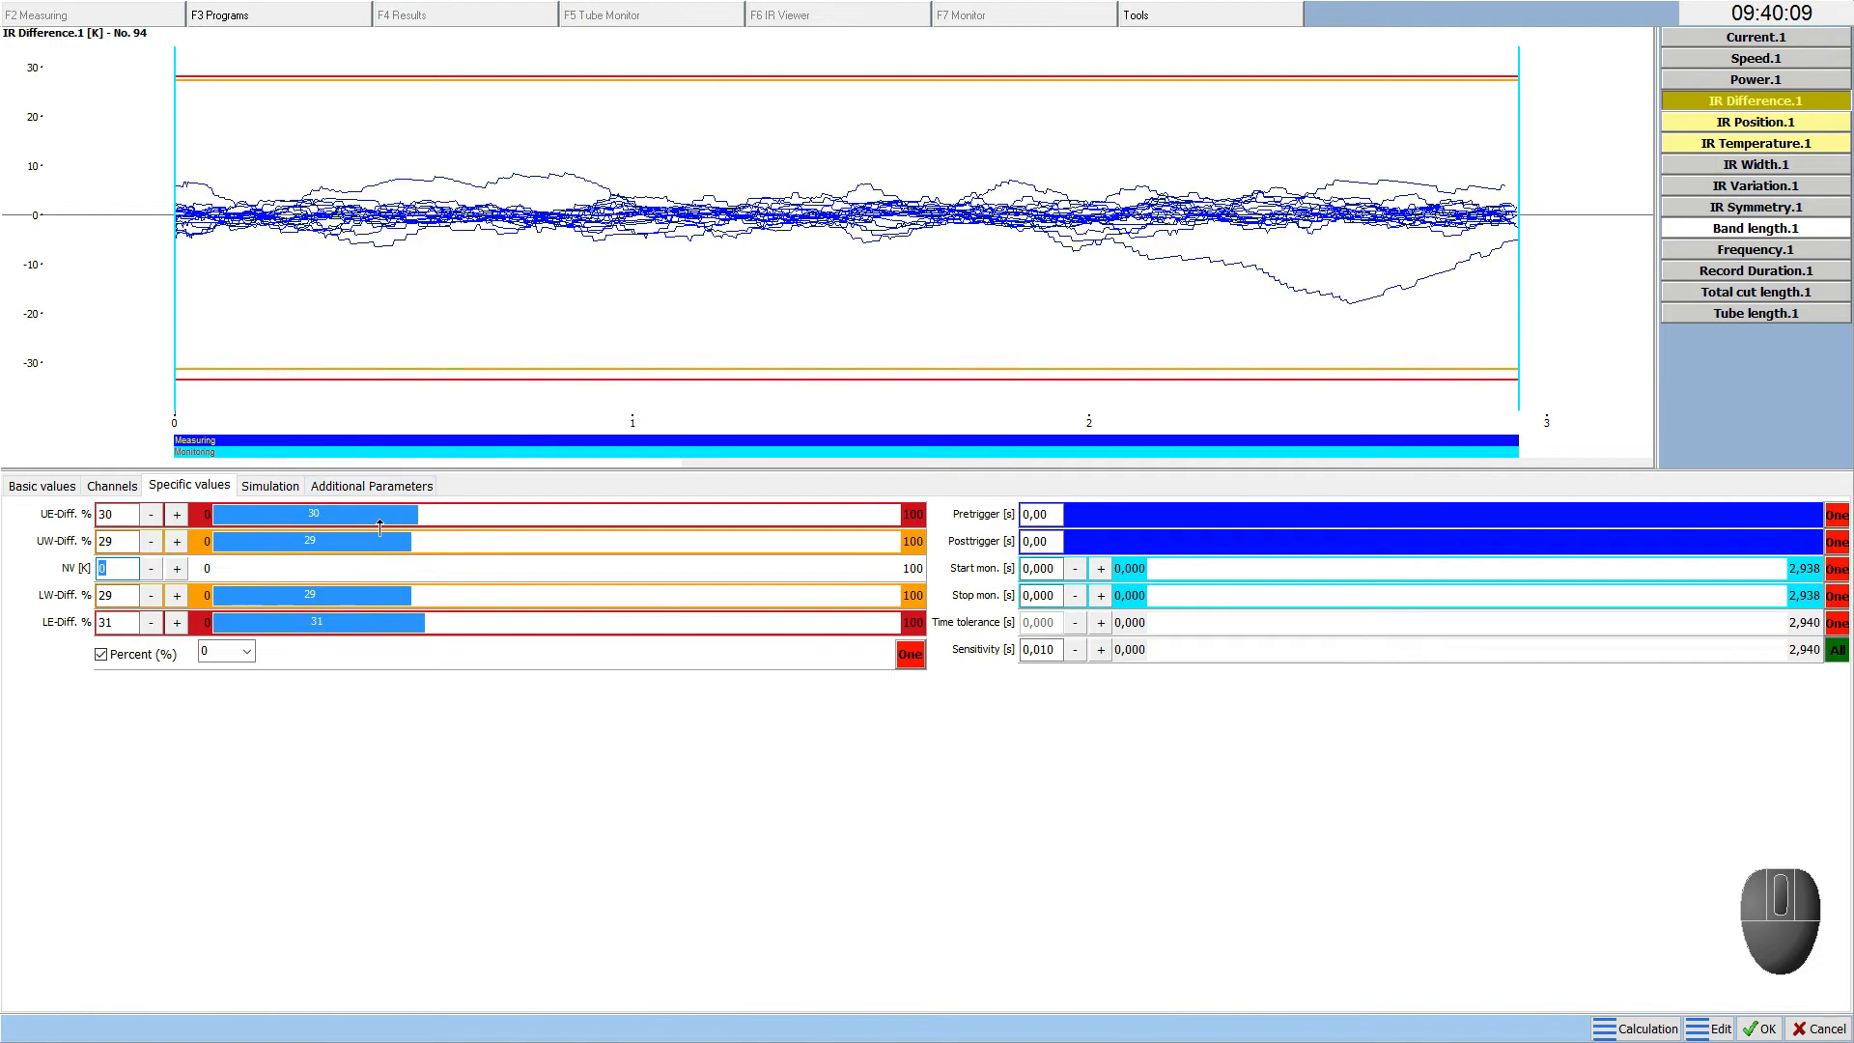
pyautogui.click(327, 539)
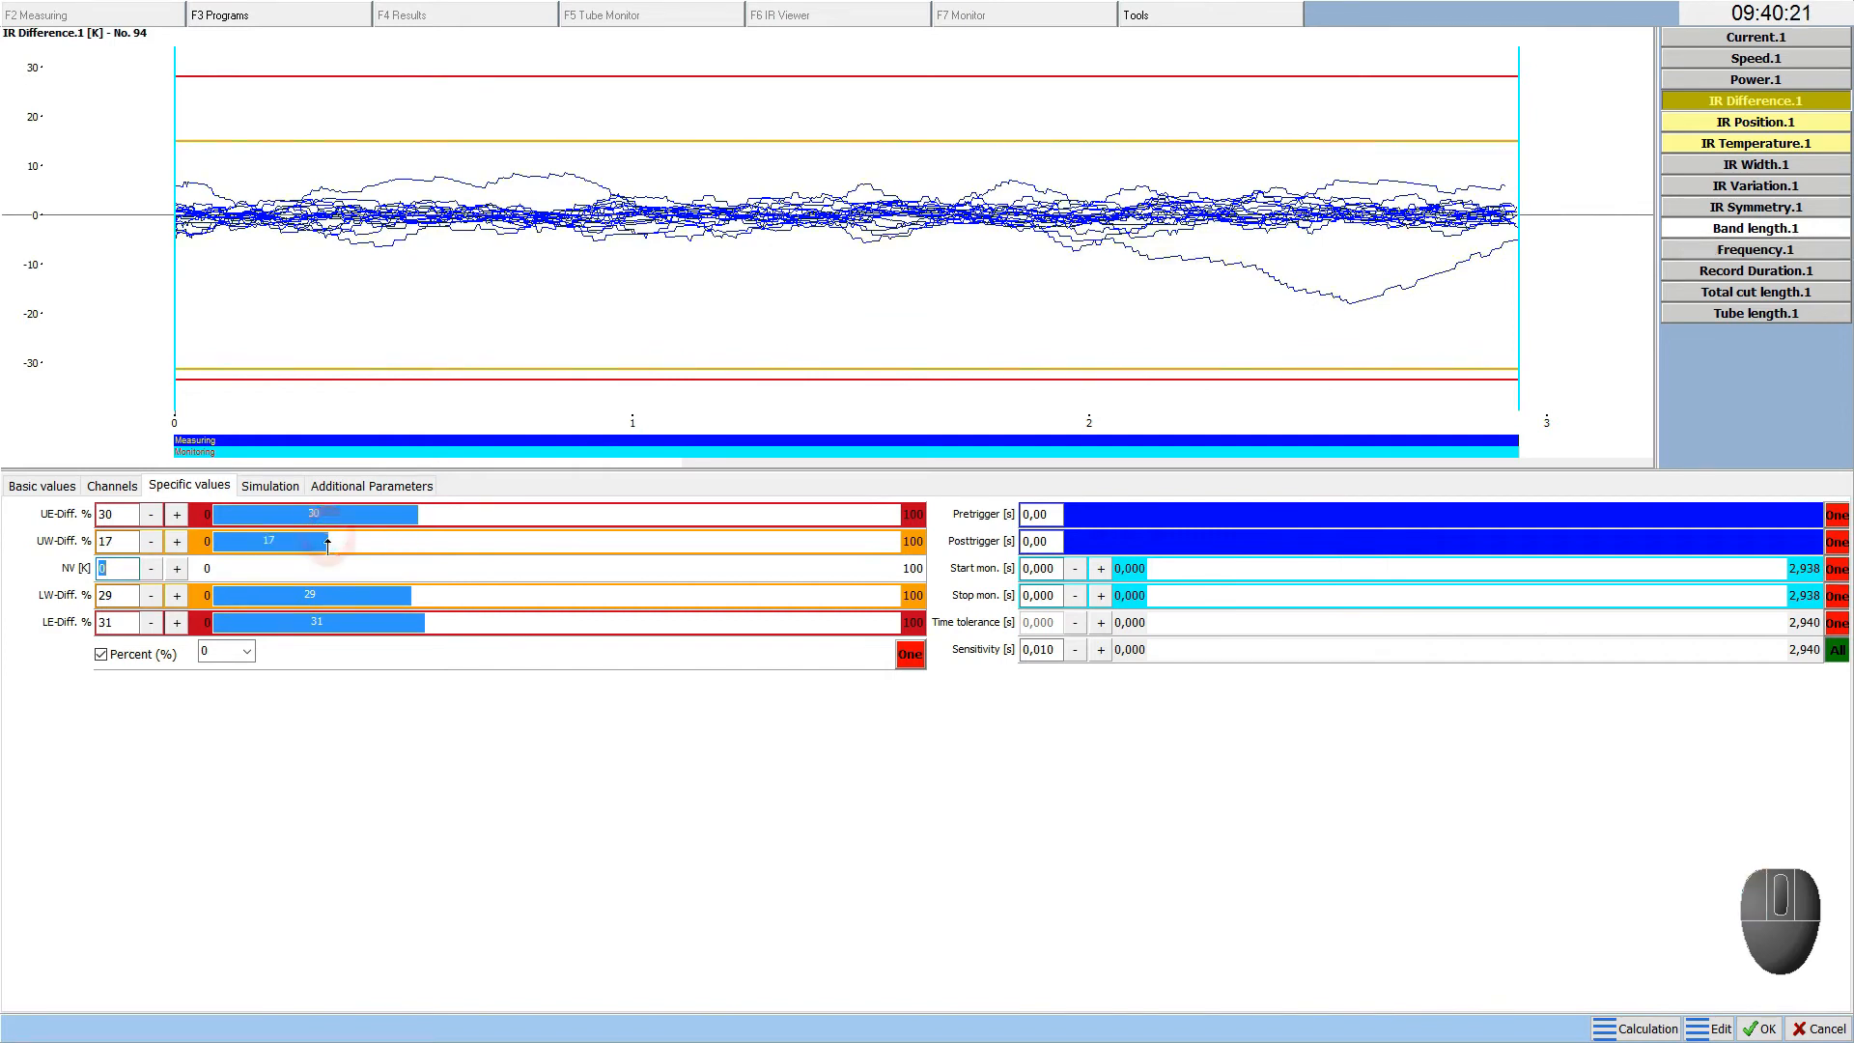
pyautogui.click(325, 595)
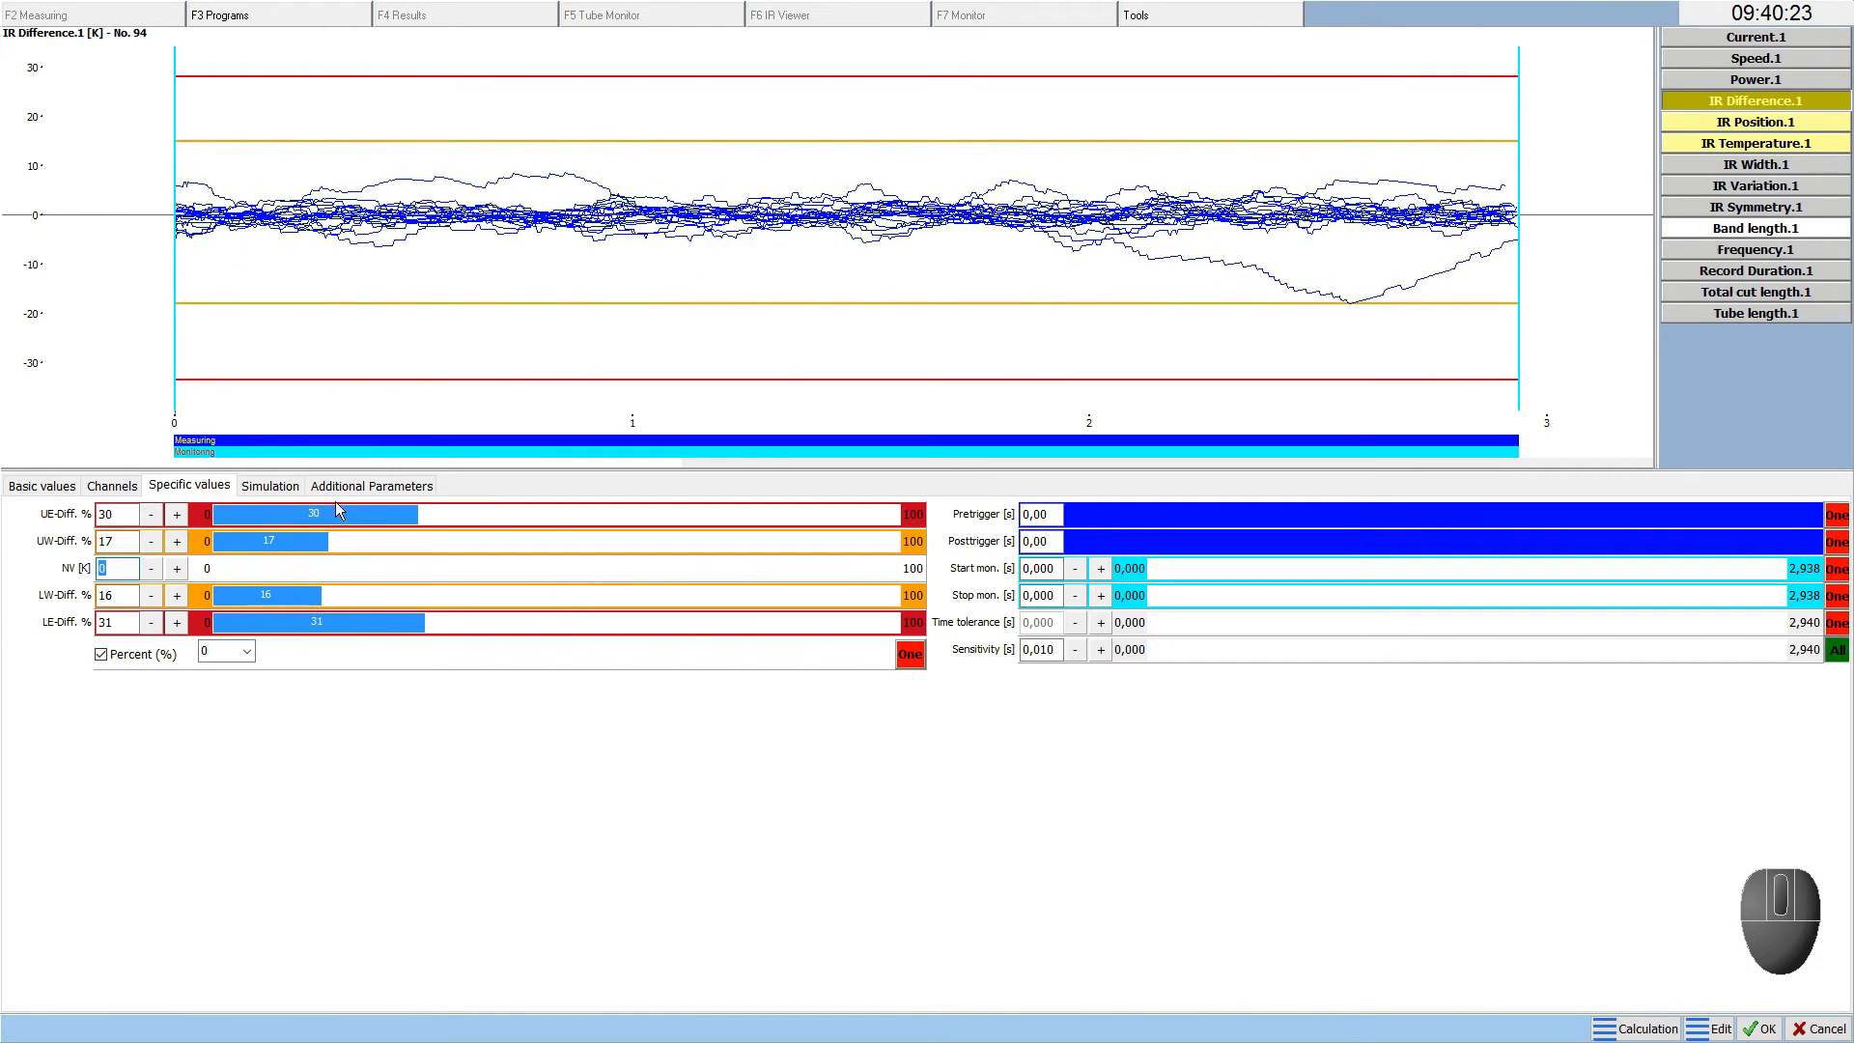
# Tighten the IR Difference.1 error limits to 21 % for UE-Diff. and 19 % for LE-Diff
pyautogui.click(384, 515)
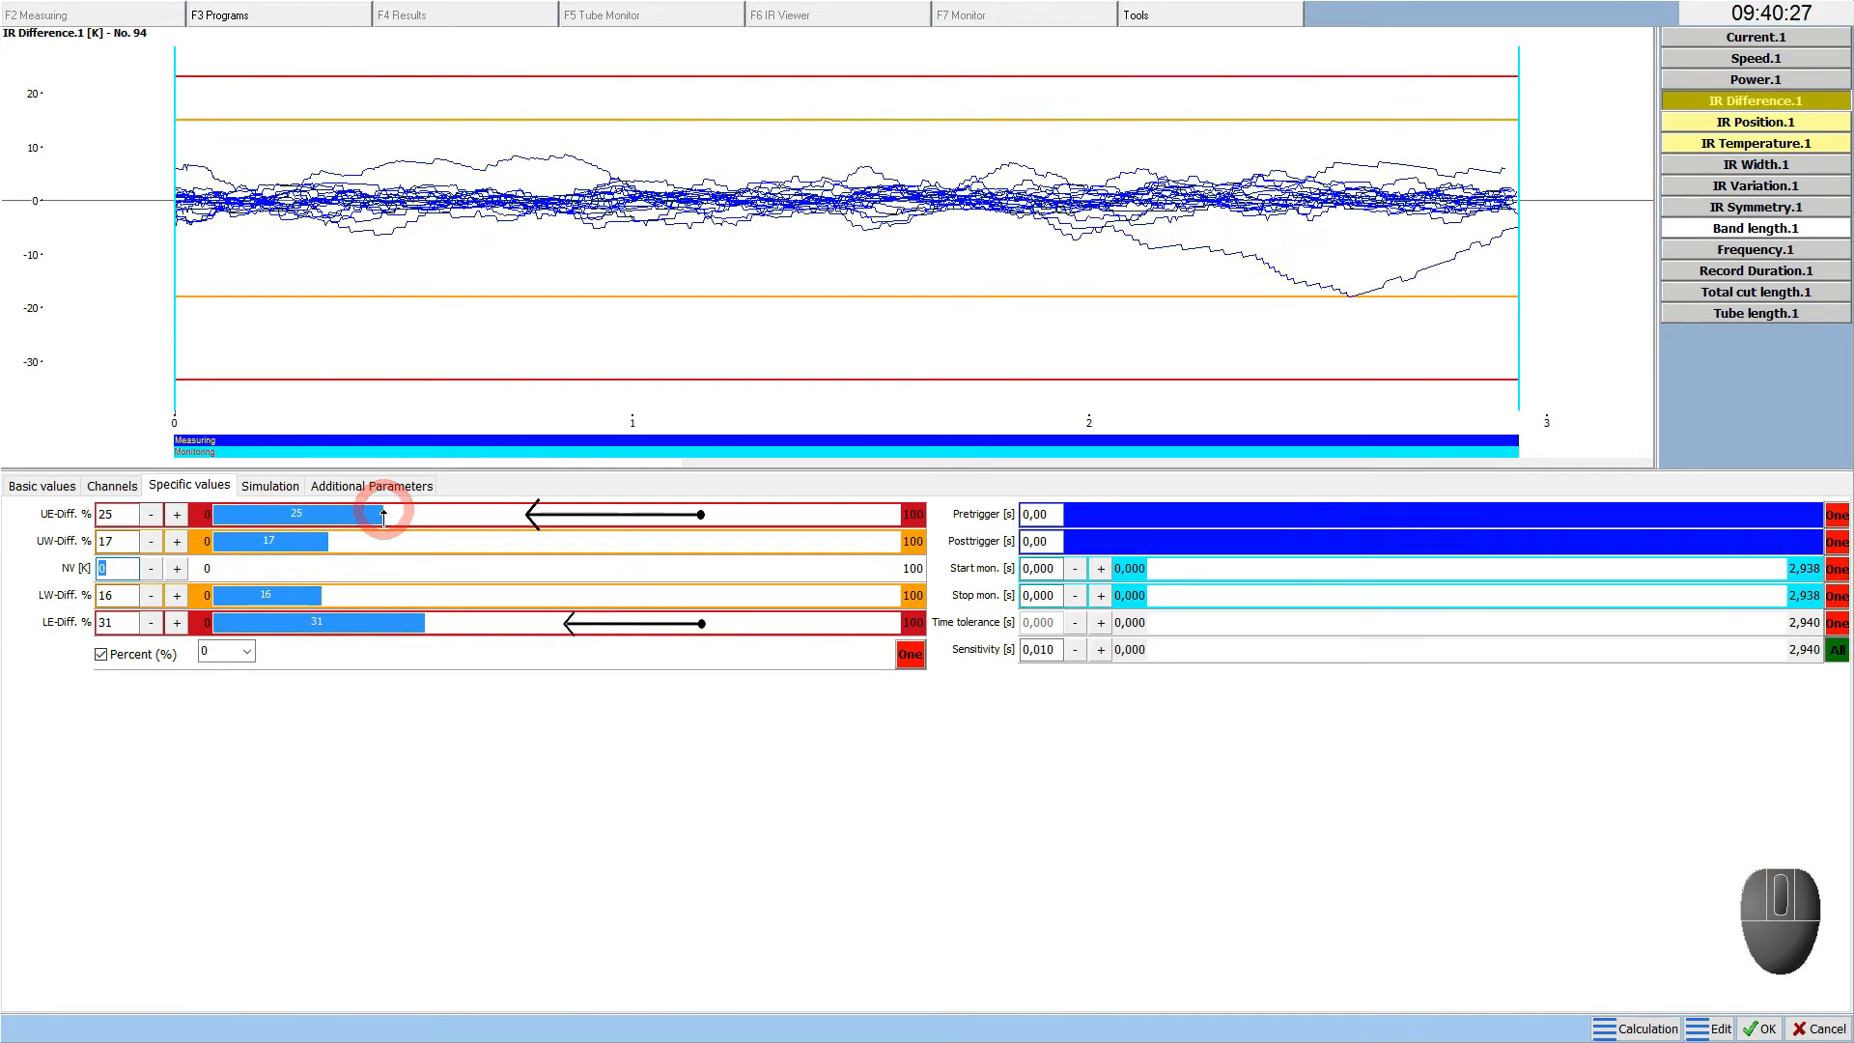
pyautogui.click(372, 623)
pyautogui.doubleClick(149, 517)
pyautogui.click(149, 518)
pyautogui.click(148, 623)
pyautogui.click(148, 623)
pyautogui.click(149, 622)
pyautogui.click(149, 622)
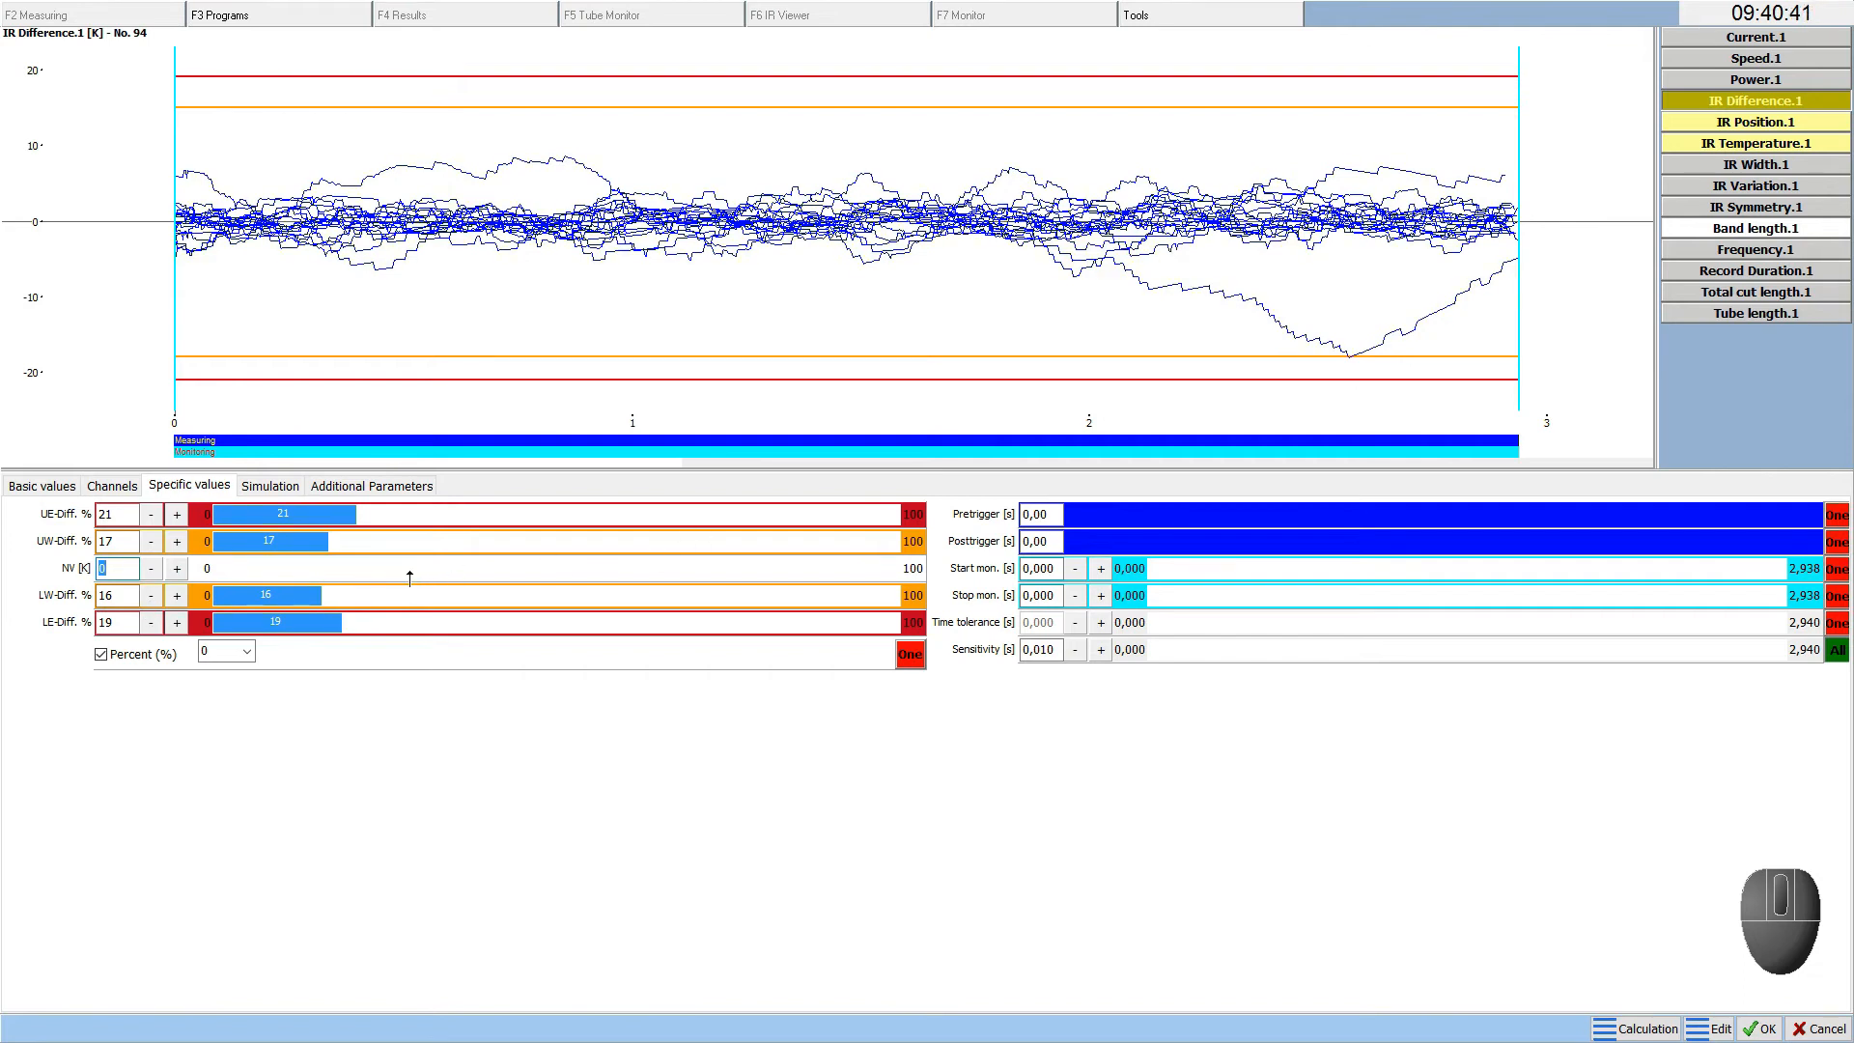
# Switch the IR Difference.1 tolerance limits from percentages to absolute values in K
pyautogui.click(101, 655)
pyautogui.click(102, 656)
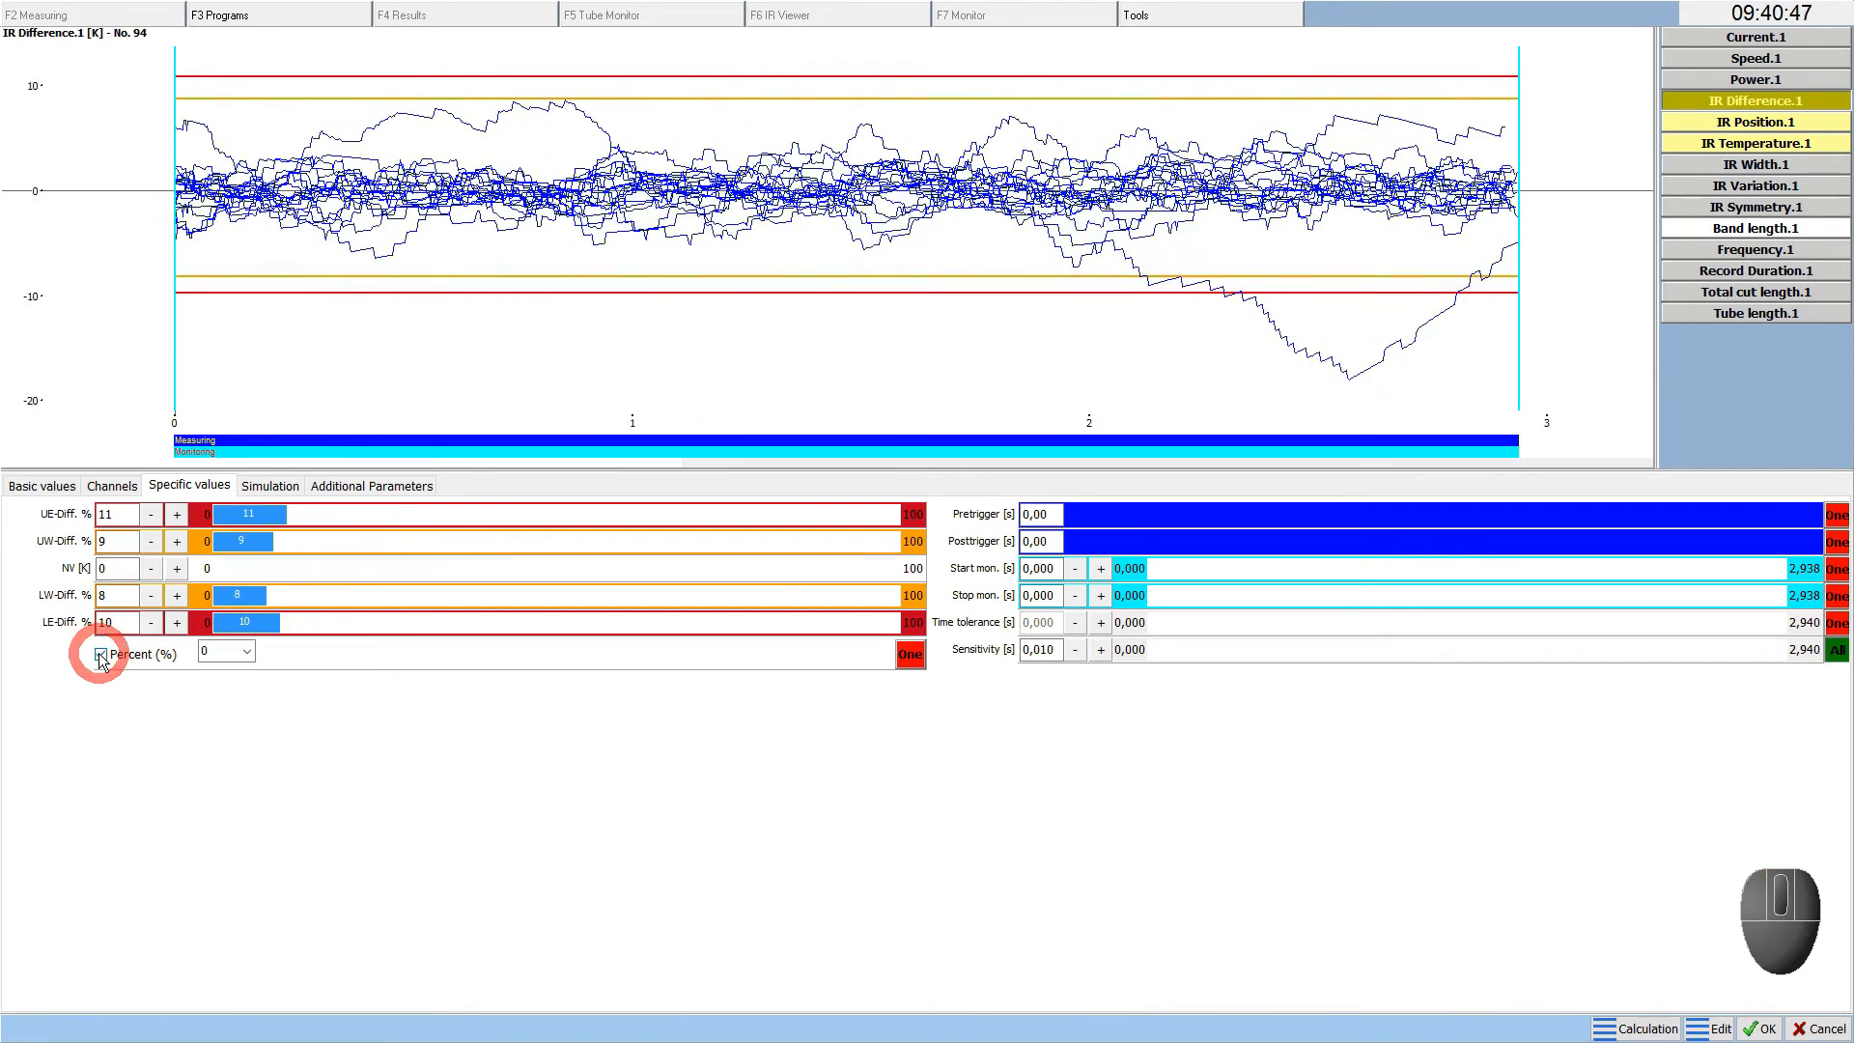
pyautogui.click(101, 656)
pyautogui.click(102, 655)
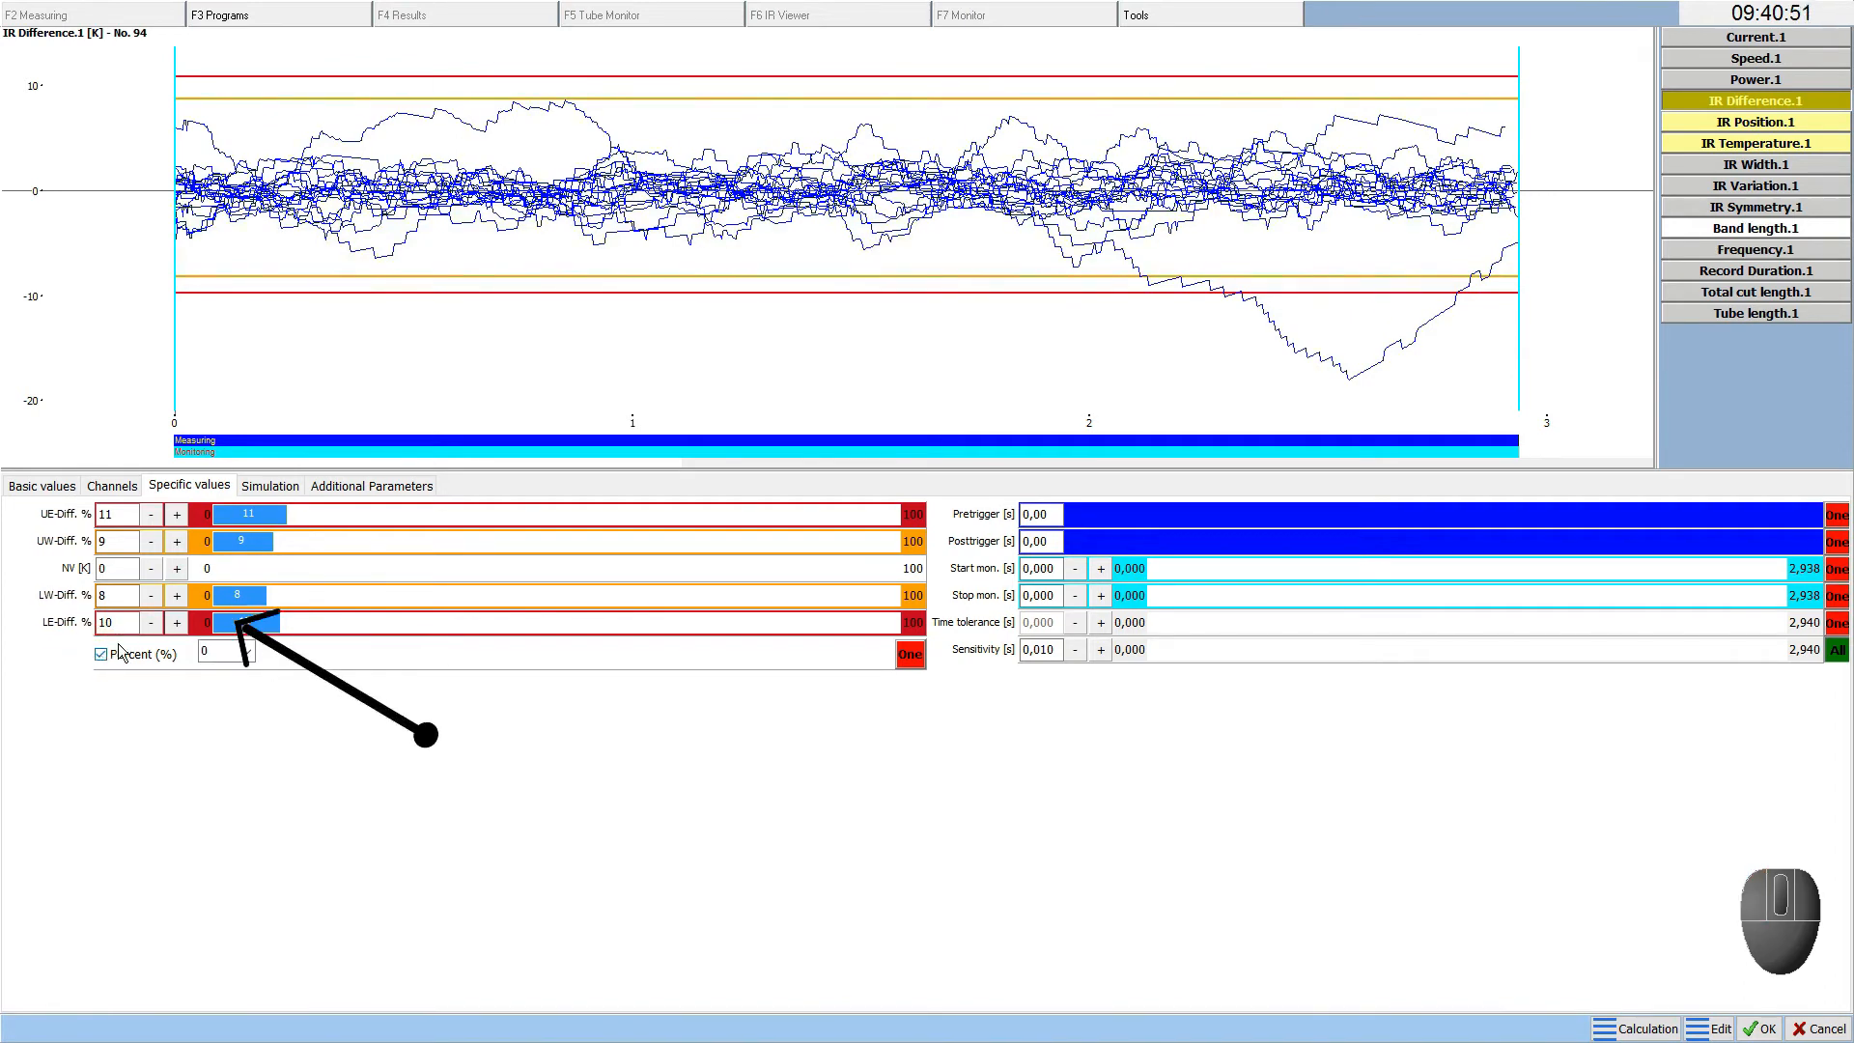
pyautogui.click(100, 656)
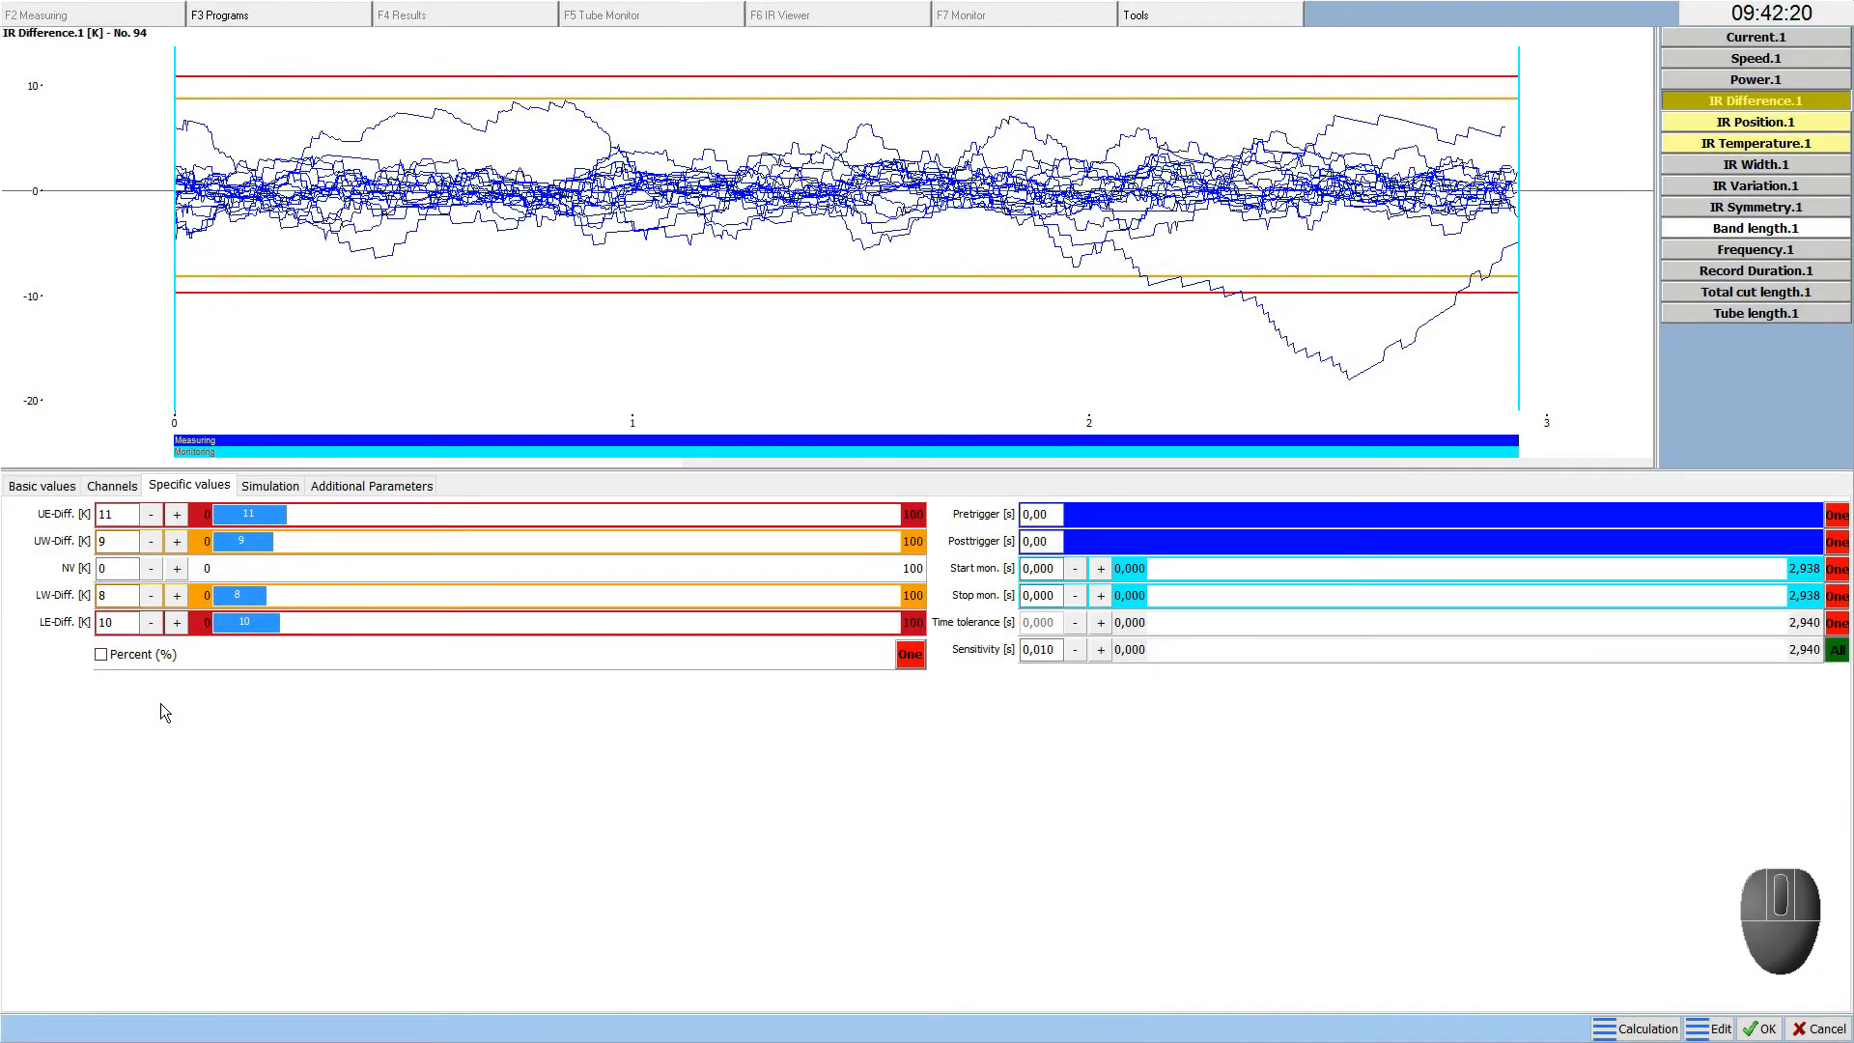
# Switch the Sensitivity parameter's scope from All to One and back to All
pyautogui.click(1836, 653)
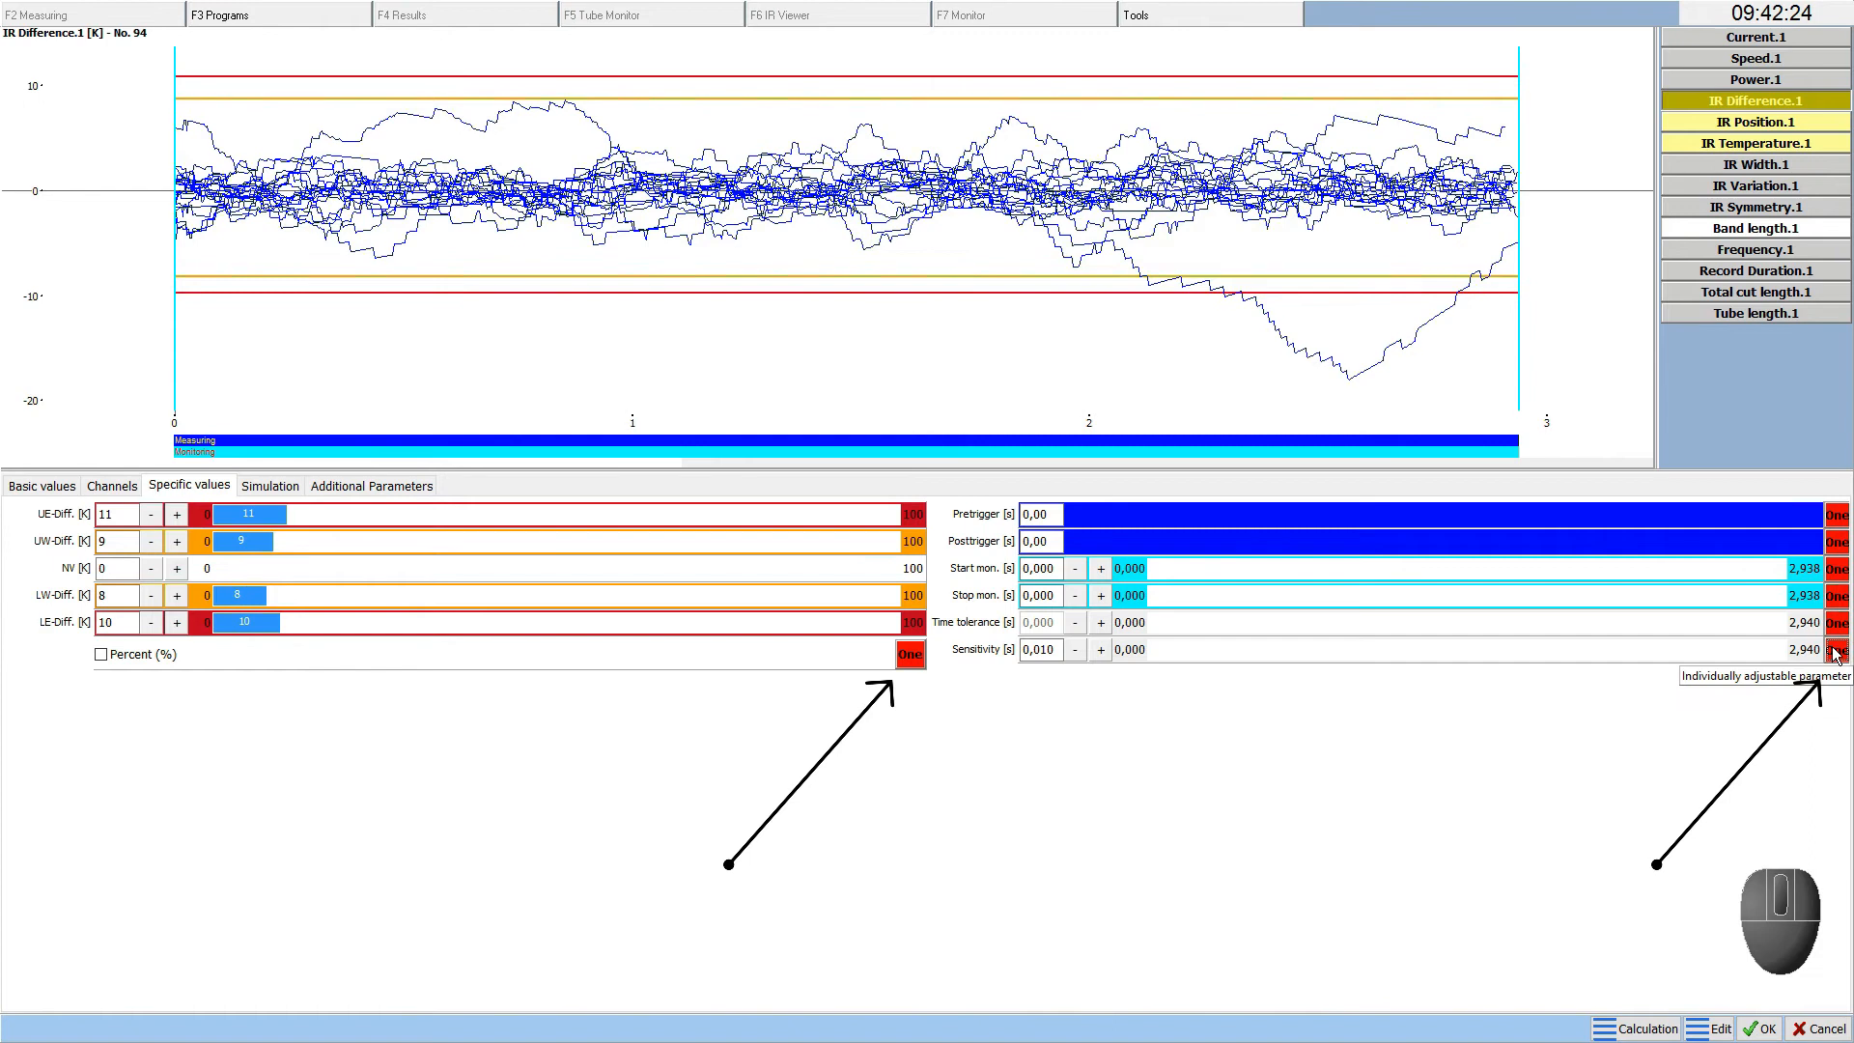
pyautogui.click(1835, 651)
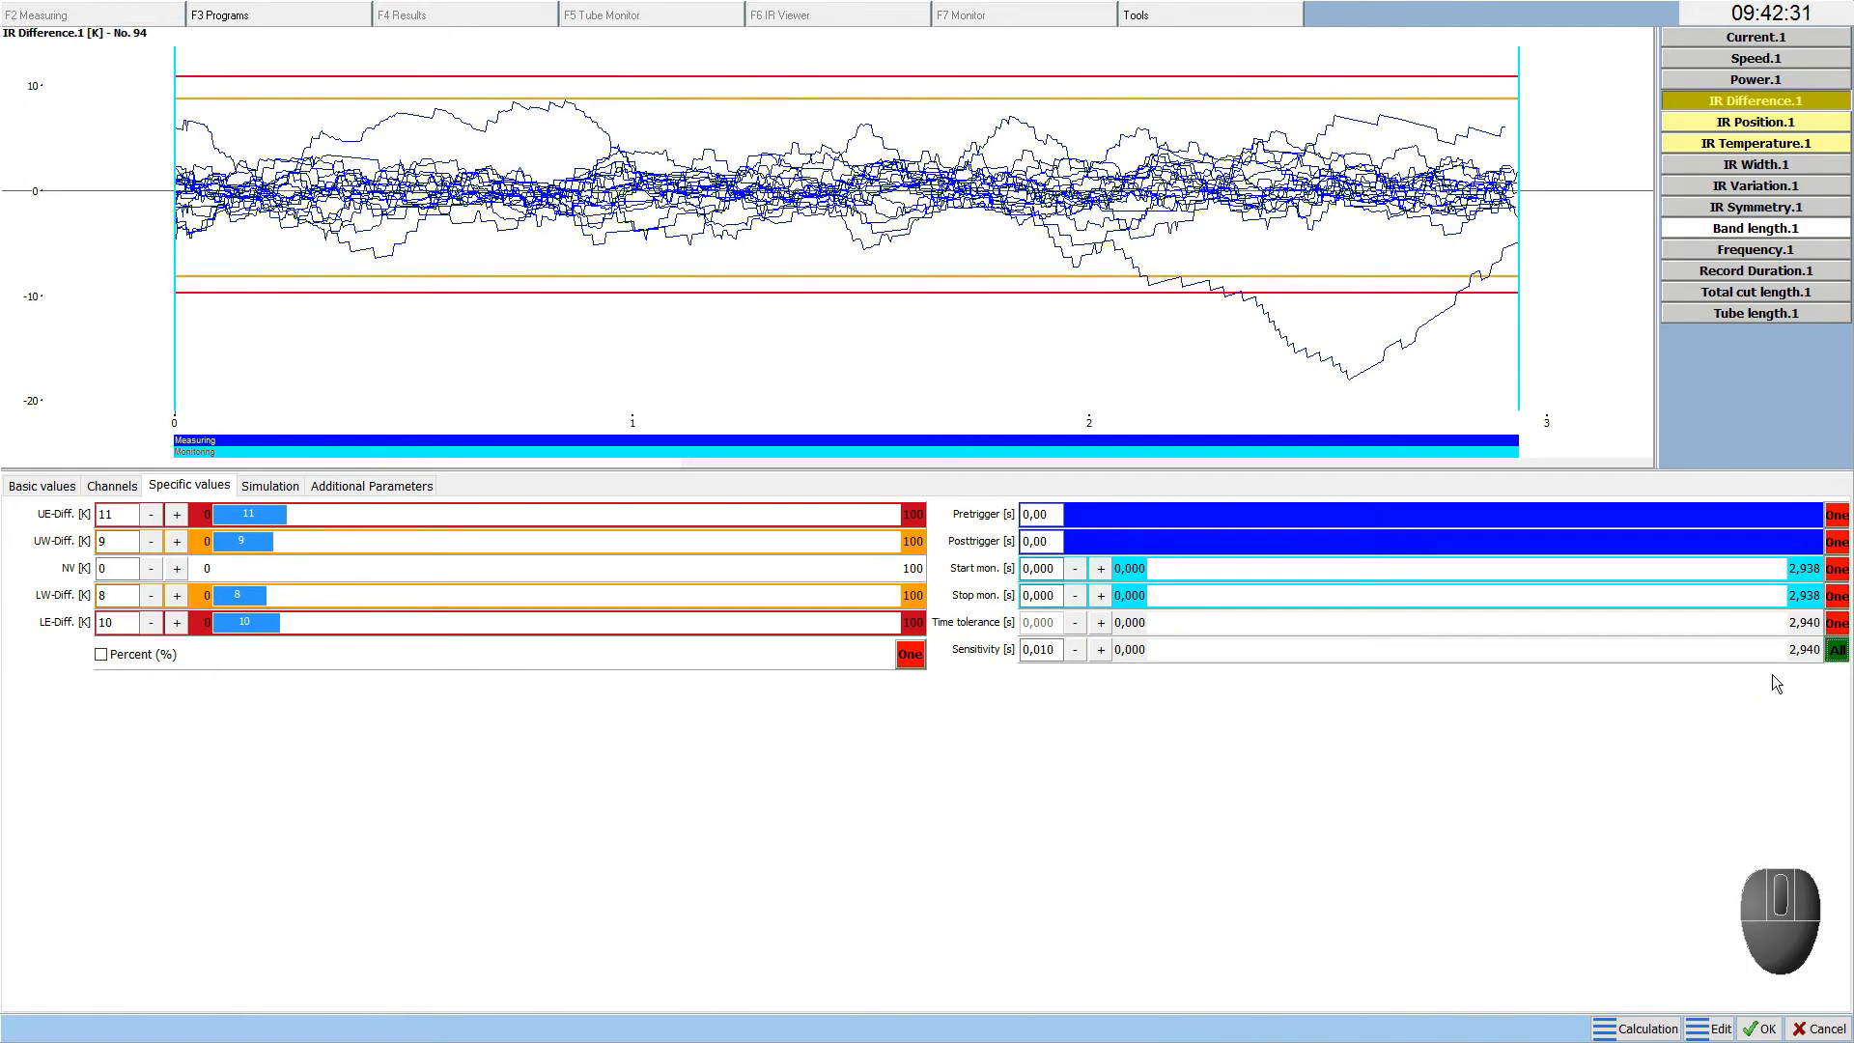
# Limit the simulation to 10 measurements and switch its date filter on and back off
pyautogui.click(264, 489)
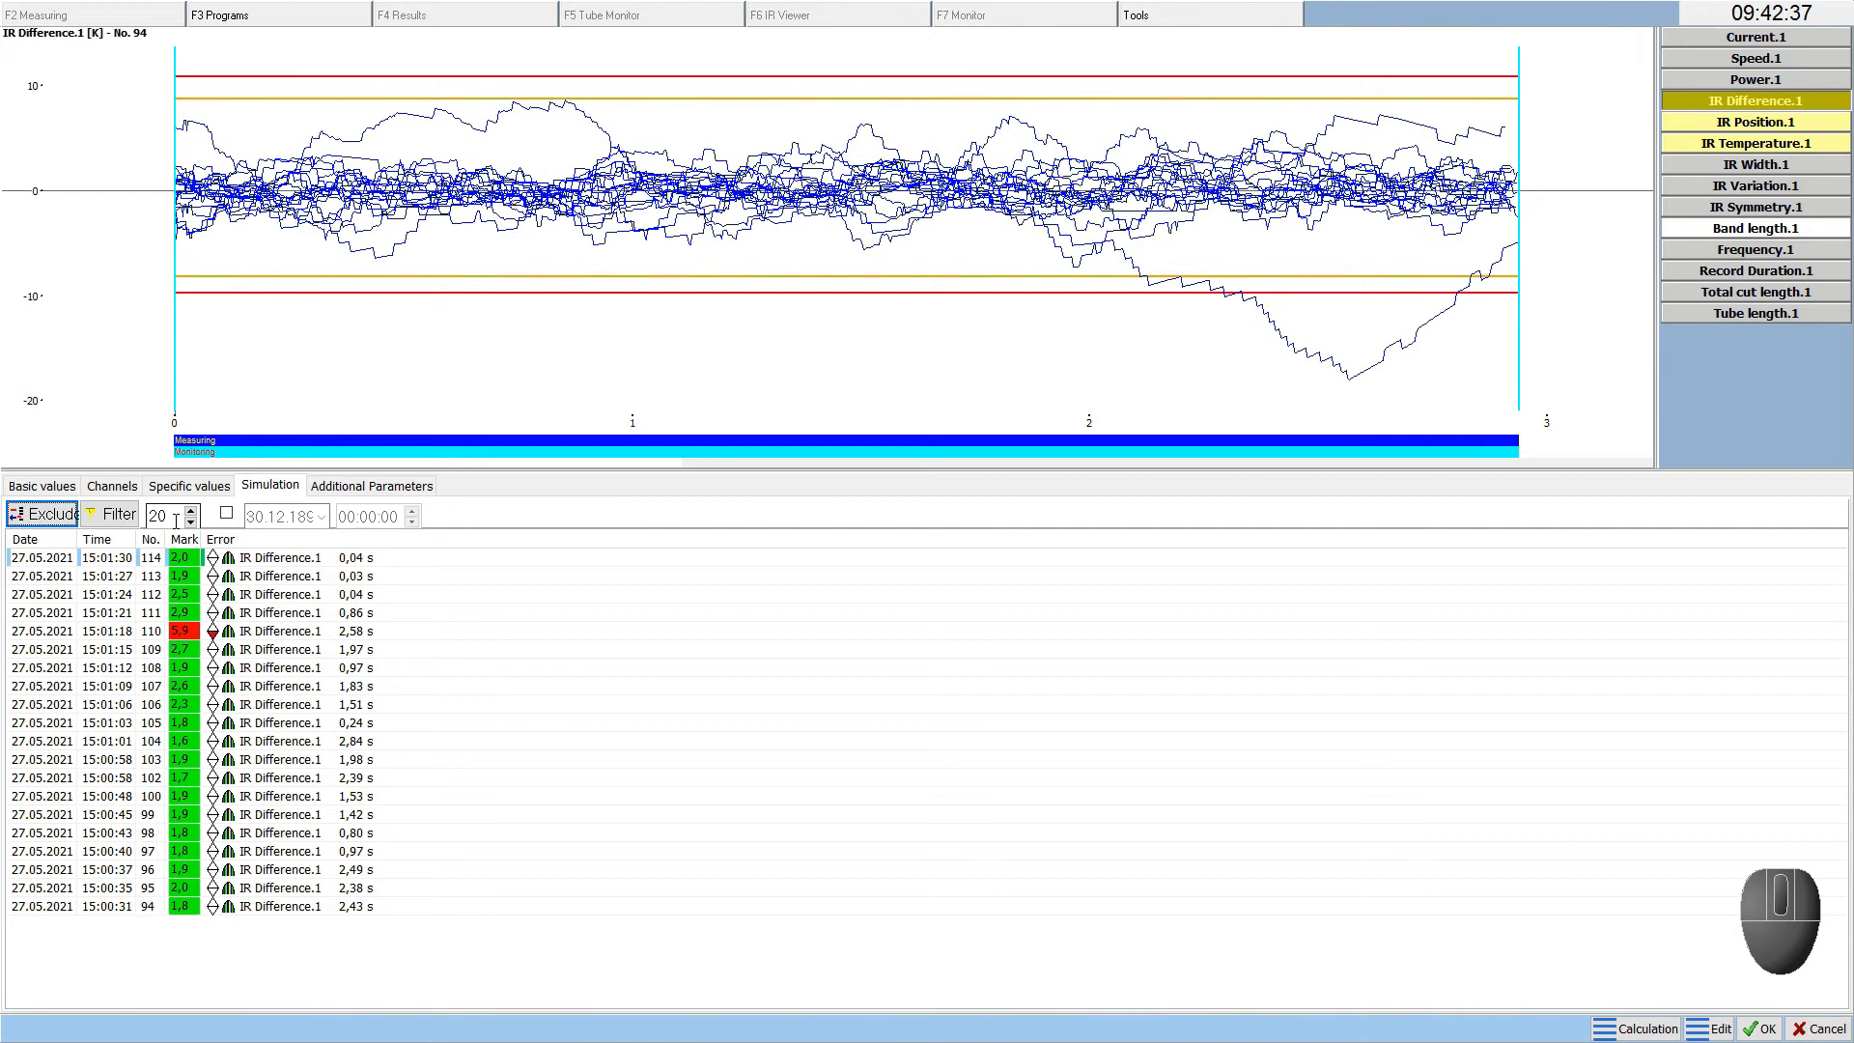
pyautogui.moveTo(176, 519); pyautogui.dragTo(145, 529)
pyautogui.write('10')
pyautogui.click(119, 523)
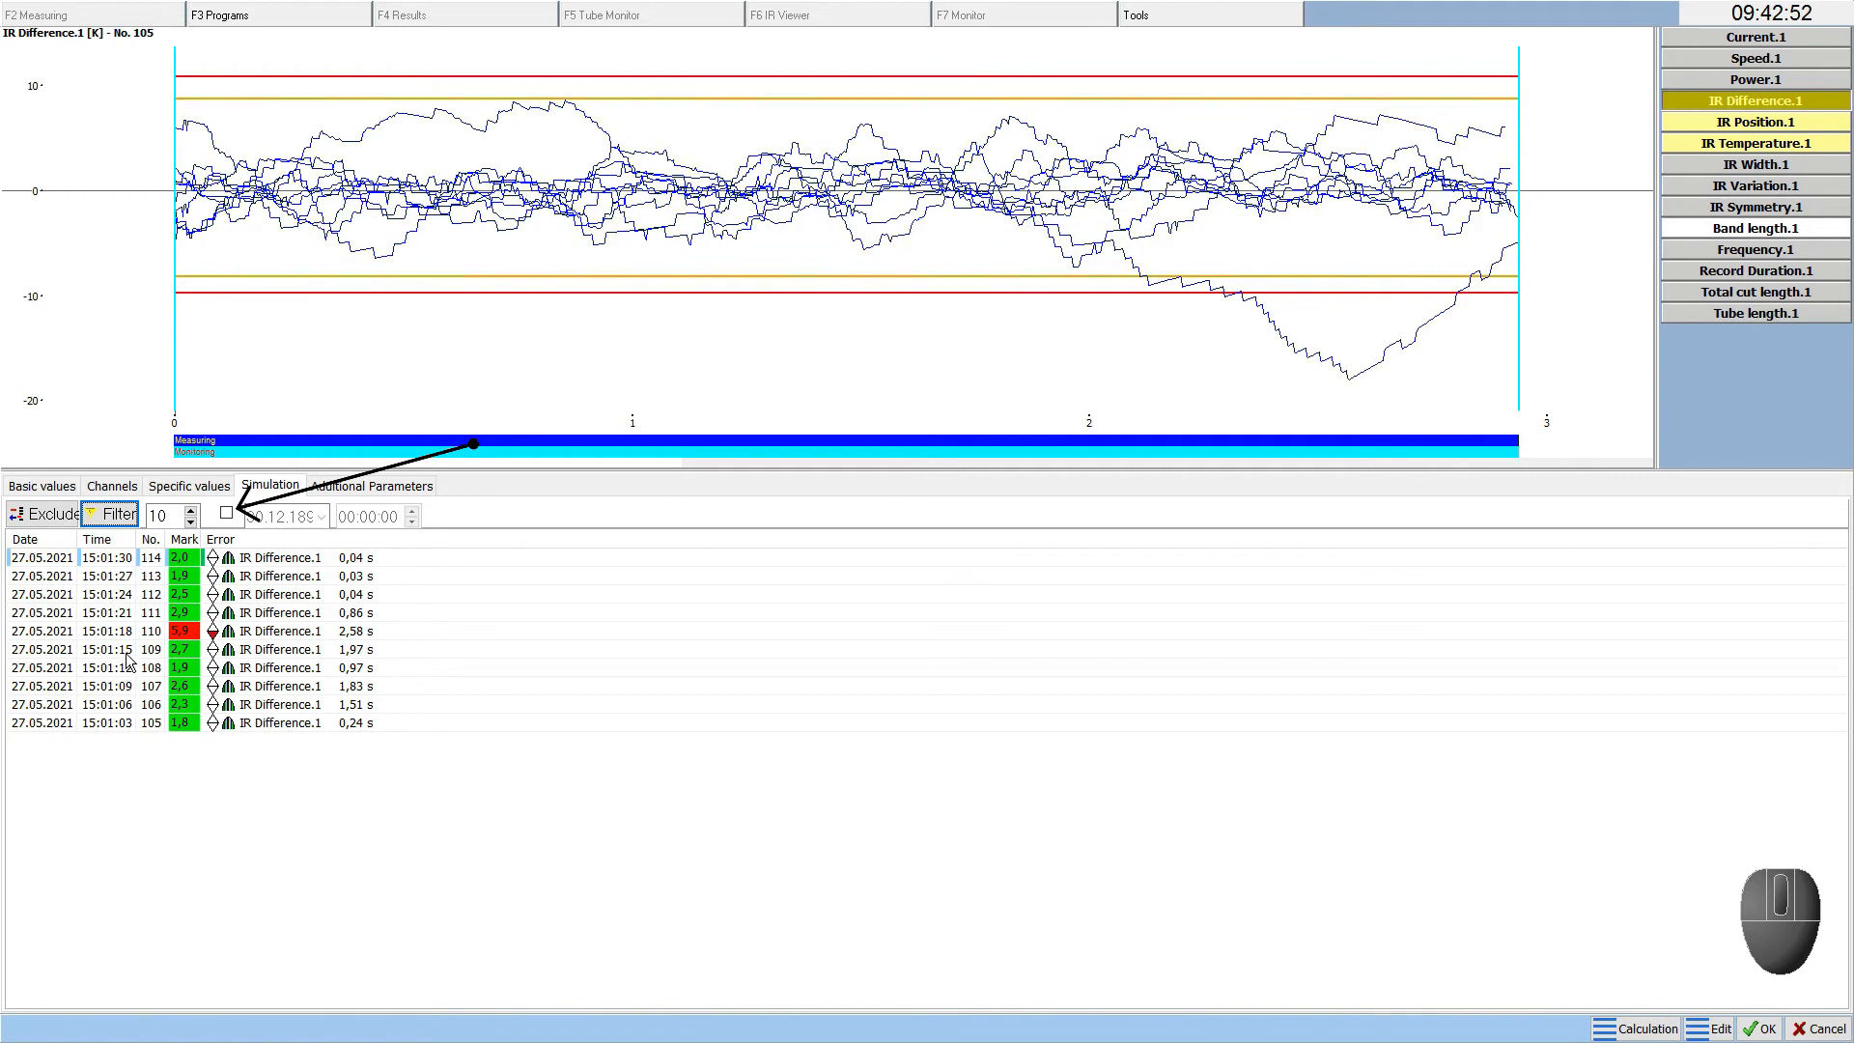
pyautogui.click(227, 515)
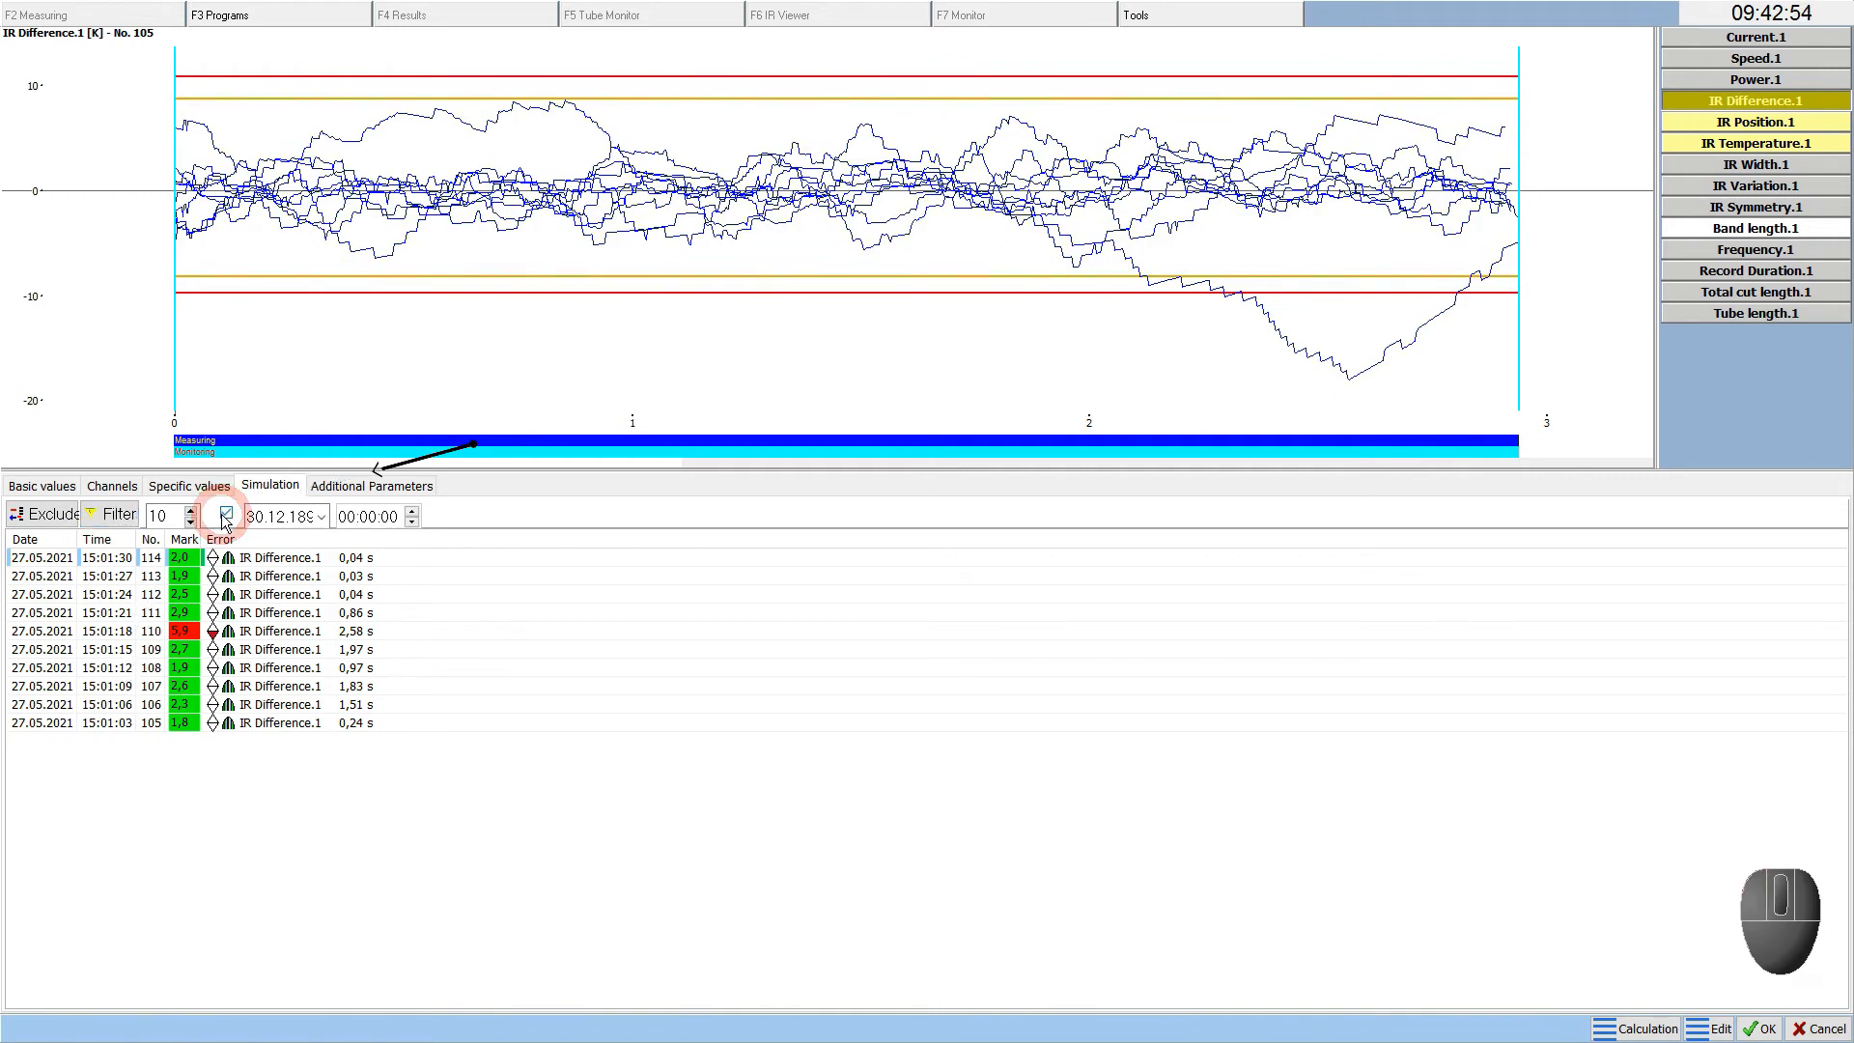
pyautogui.click(228, 516)
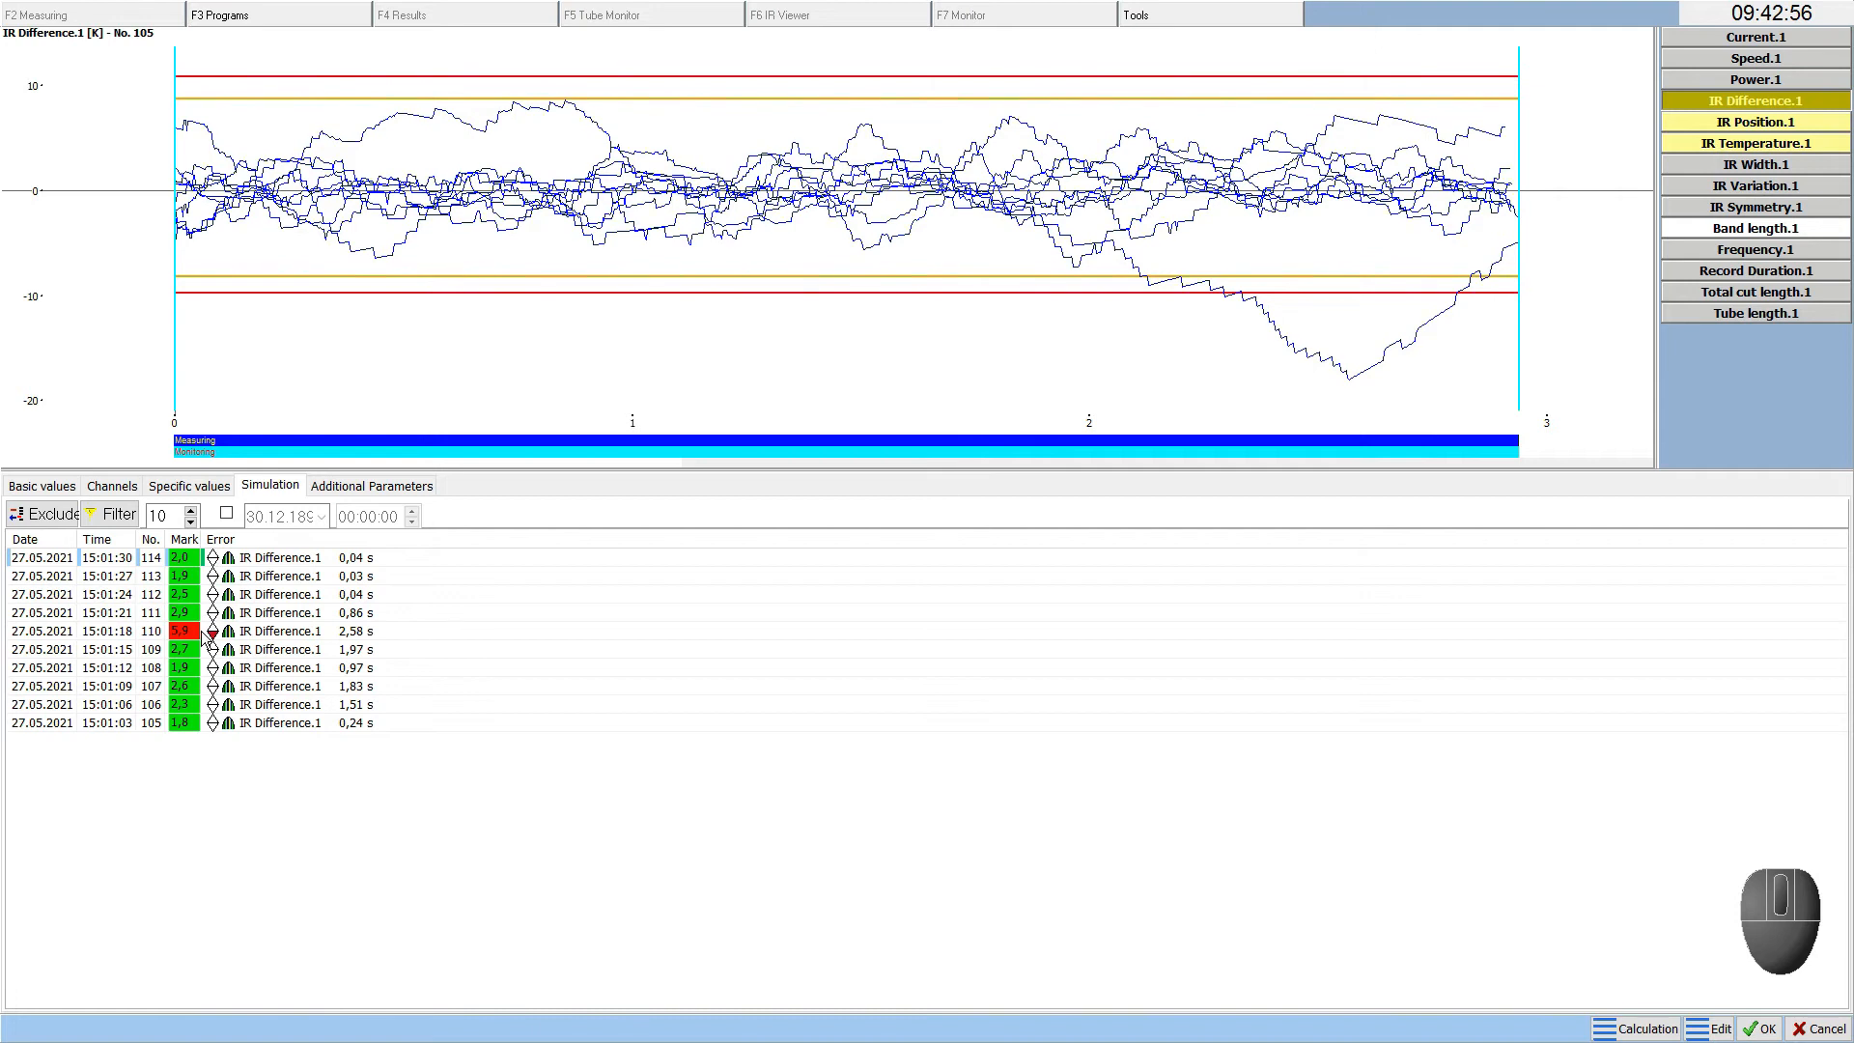
# Exclude measurement No. 110 from the simulation and reload the list with a filter of 20 measurements
pyautogui.click(135, 642)
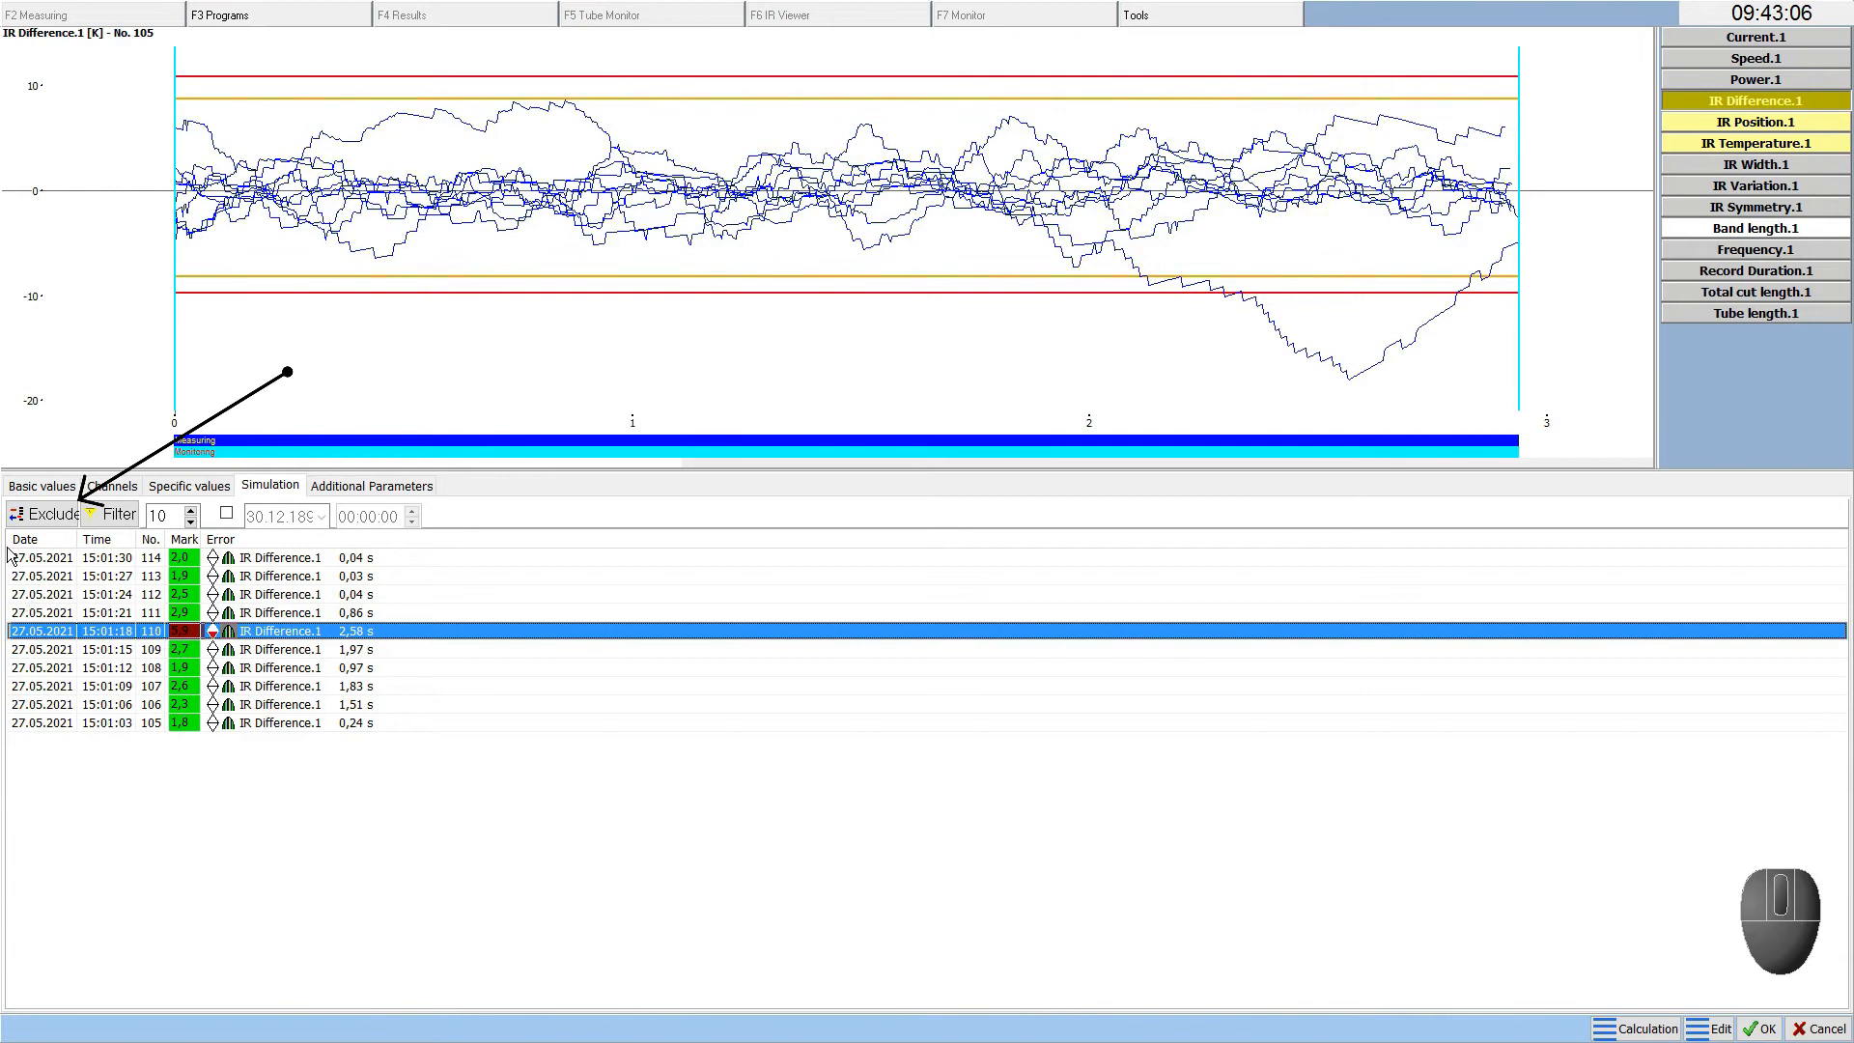
pyautogui.click(43, 516)
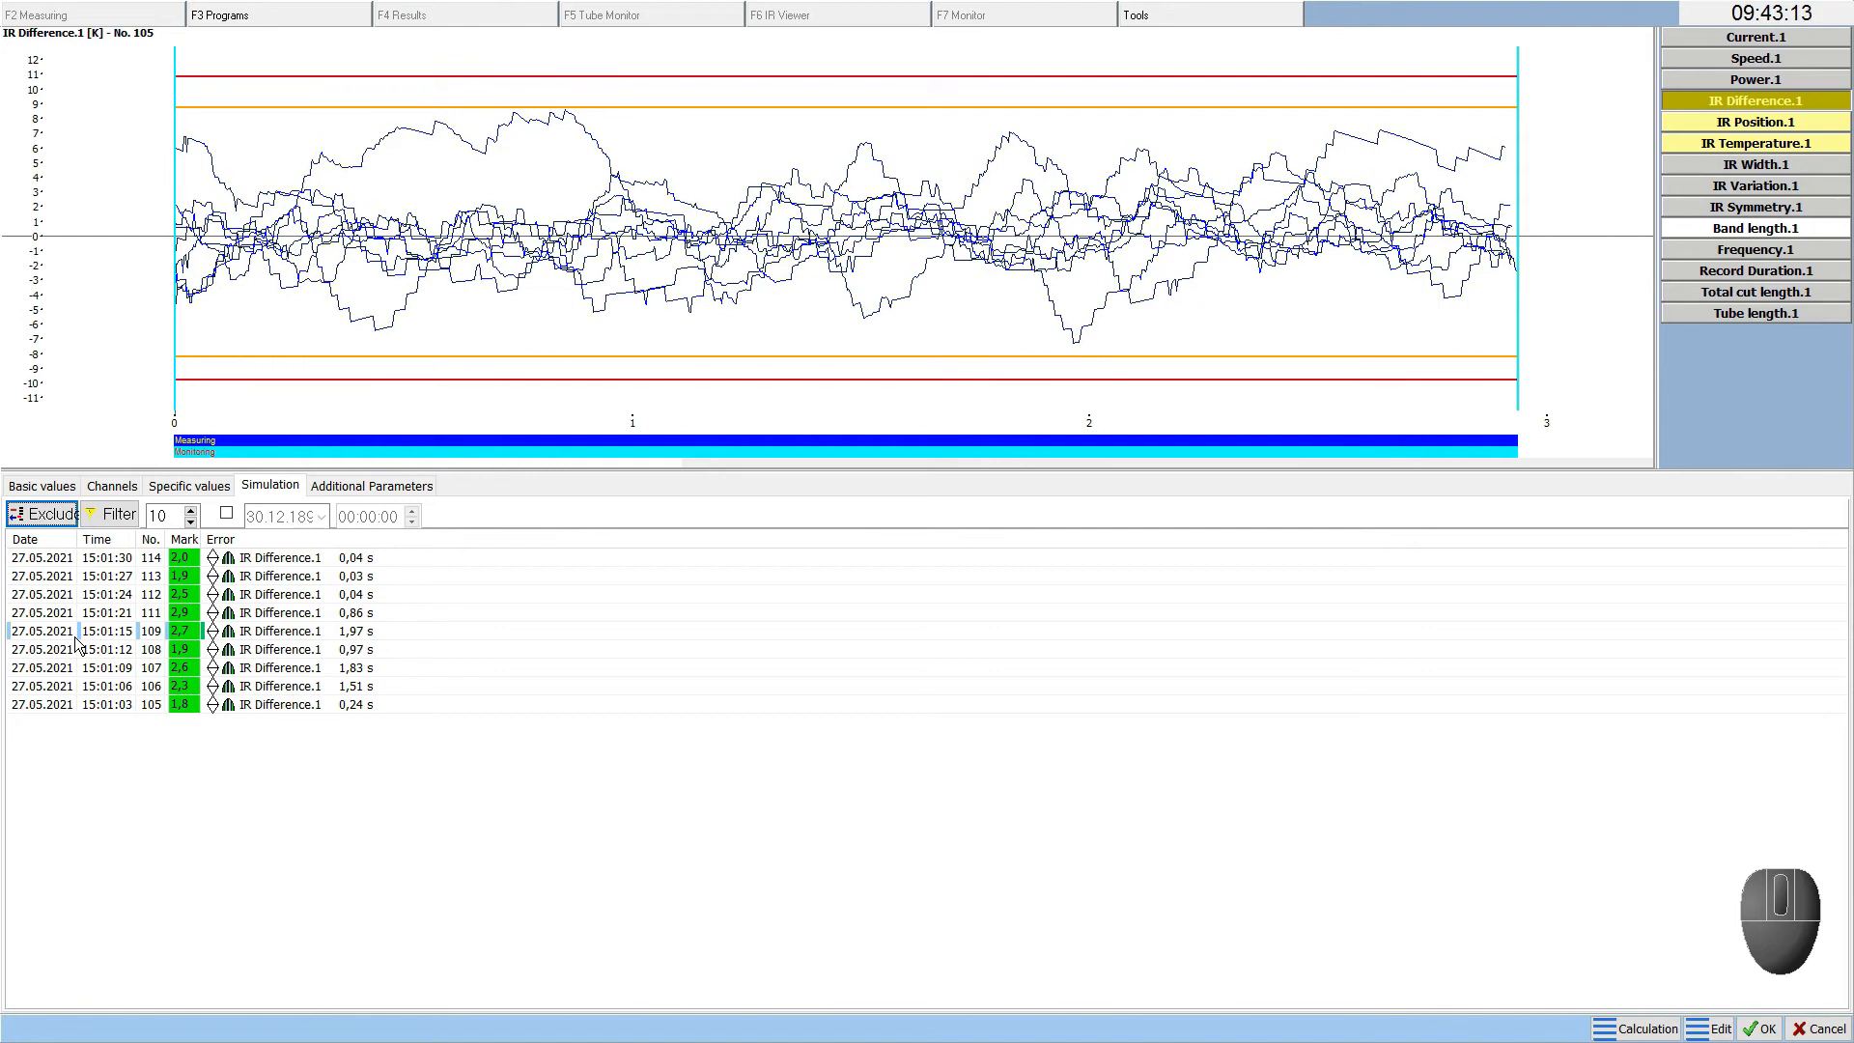
pyautogui.doubleClick(154, 516)
pyautogui.write('20')
pyautogui.click(137, 512)
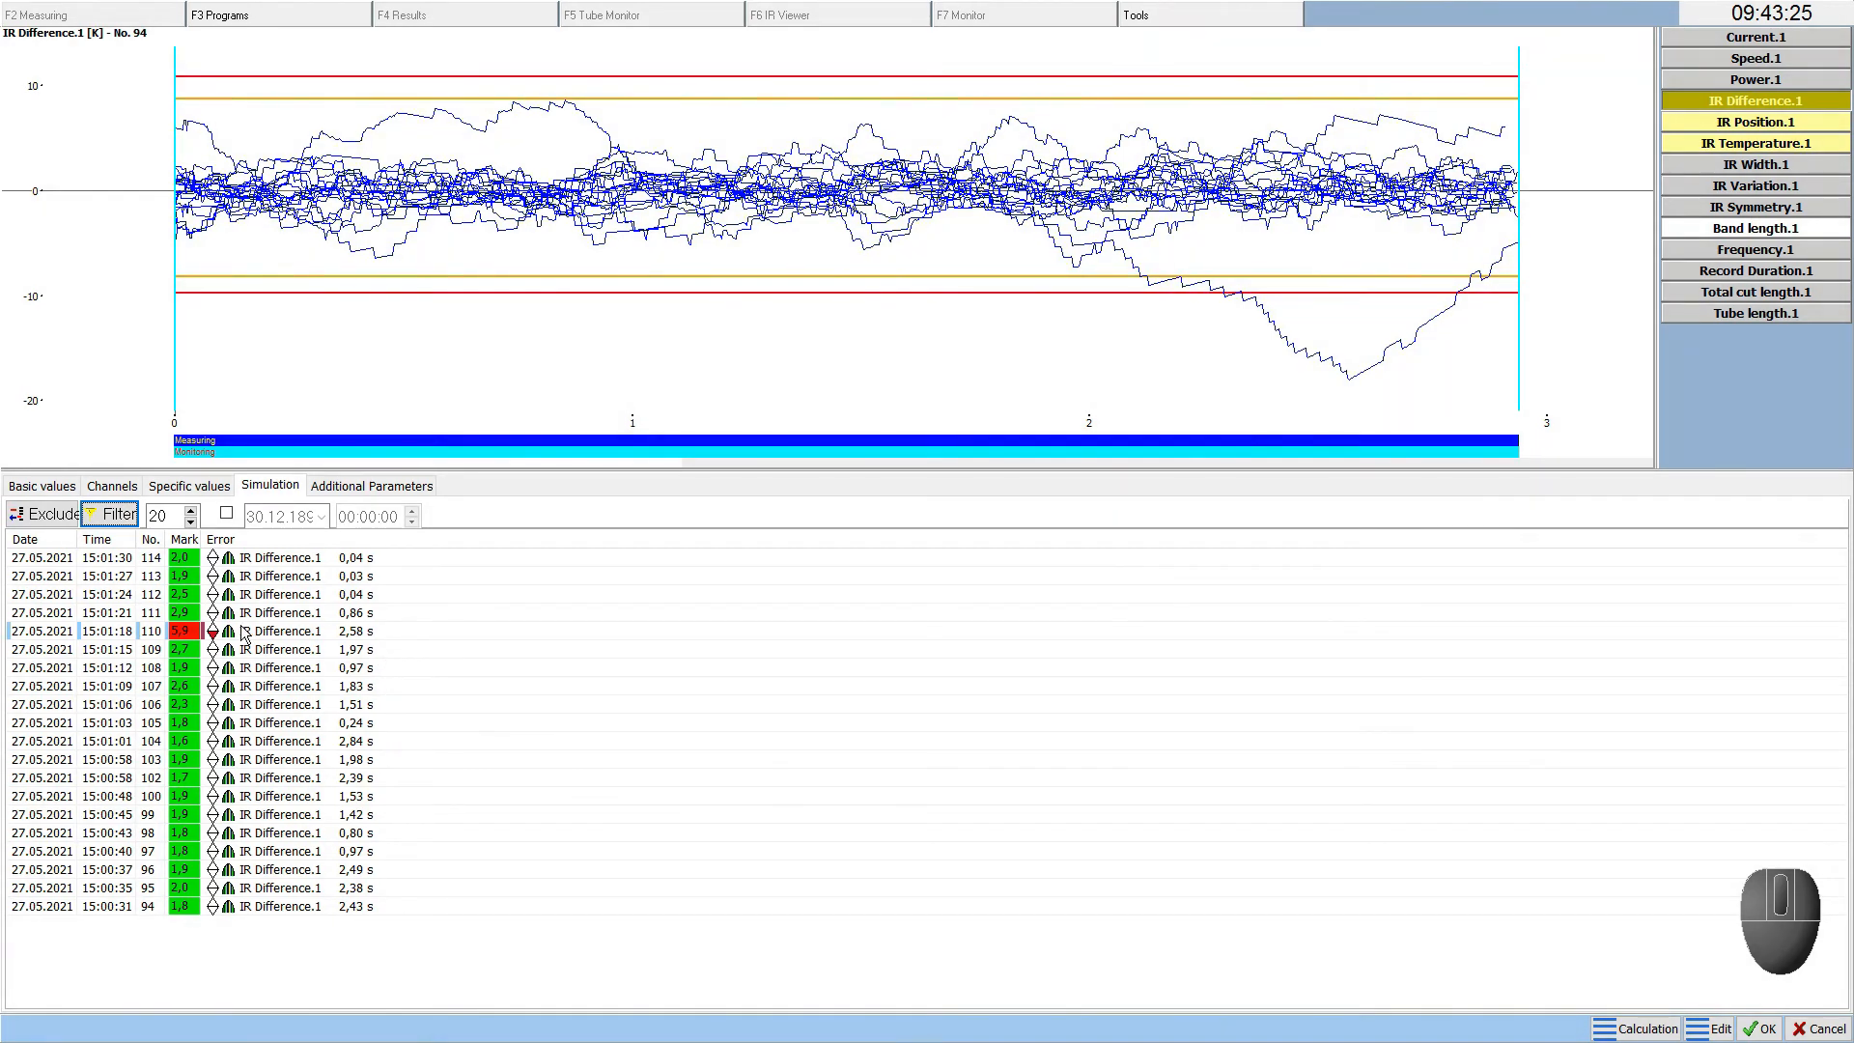
# Widen the IR Difference.1 lower limits to 34 K for LE-Diff. and 32 K for LW-Diff., and simulate their effect
pyautogui.click(169, 487)
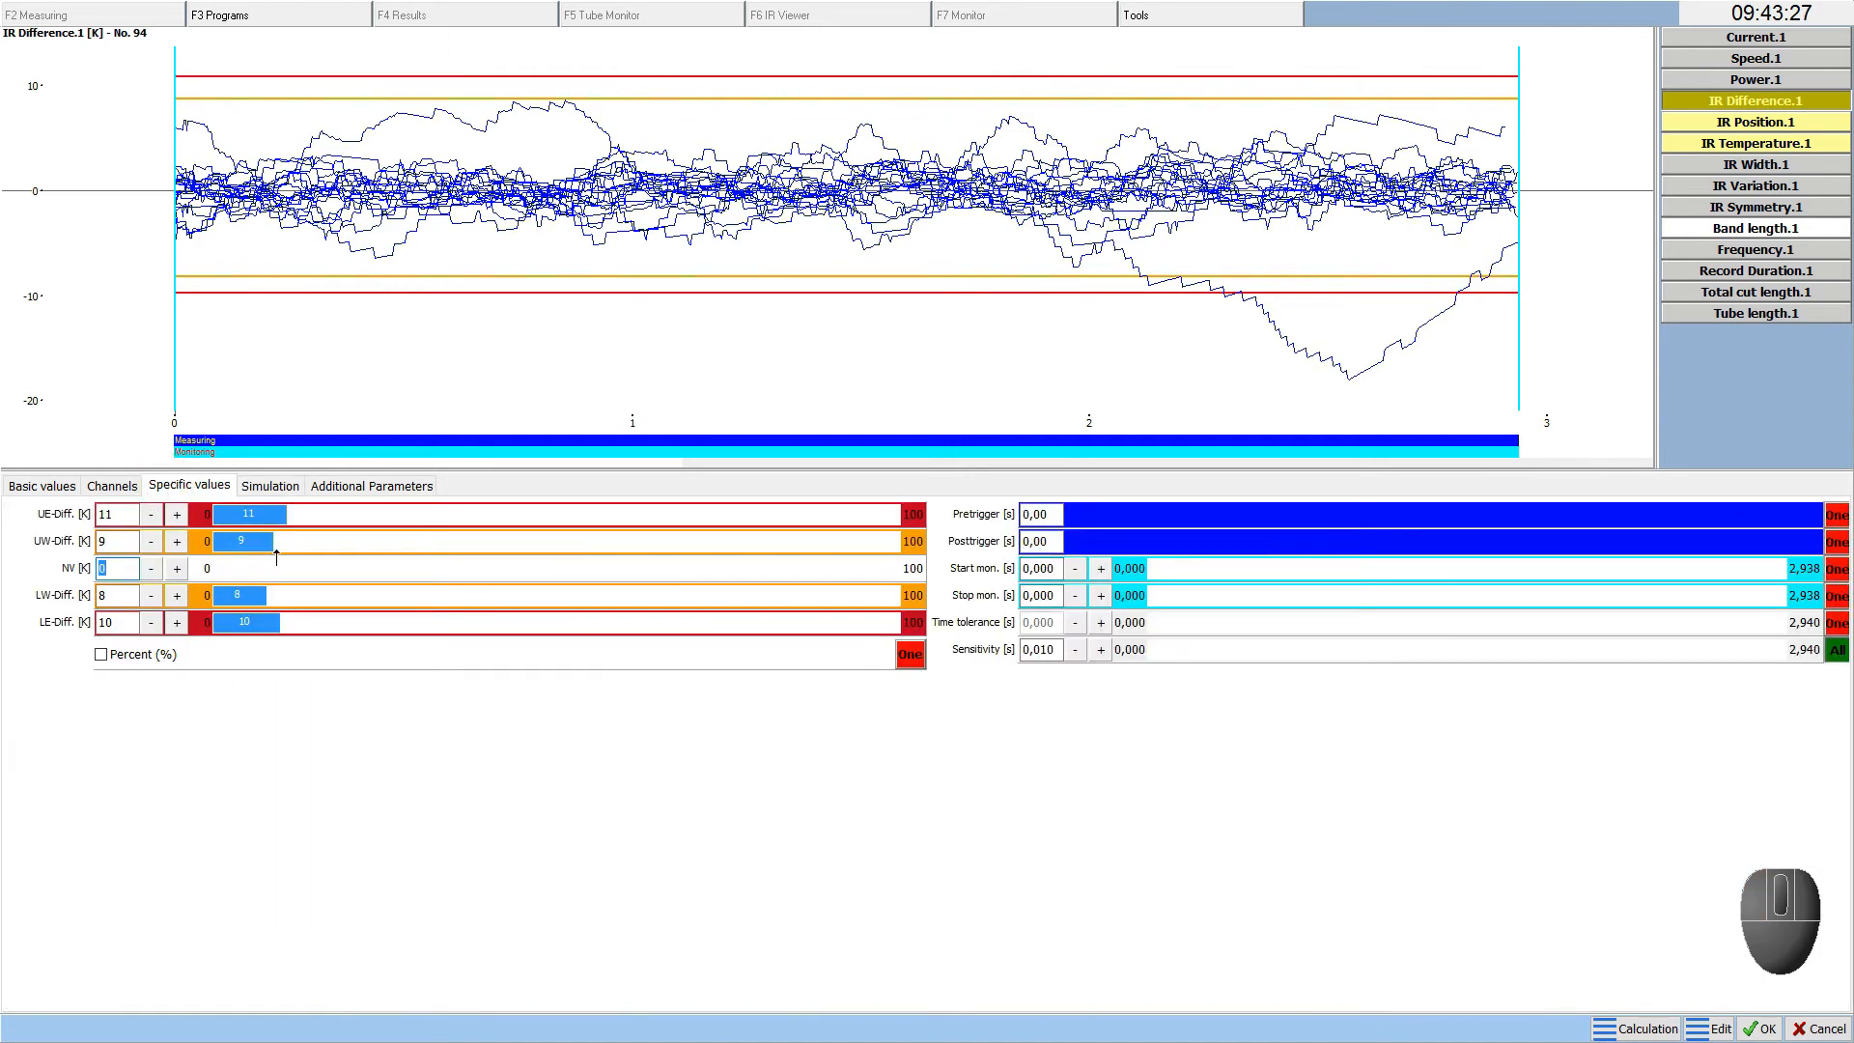
pyautogui.click(446, 623)
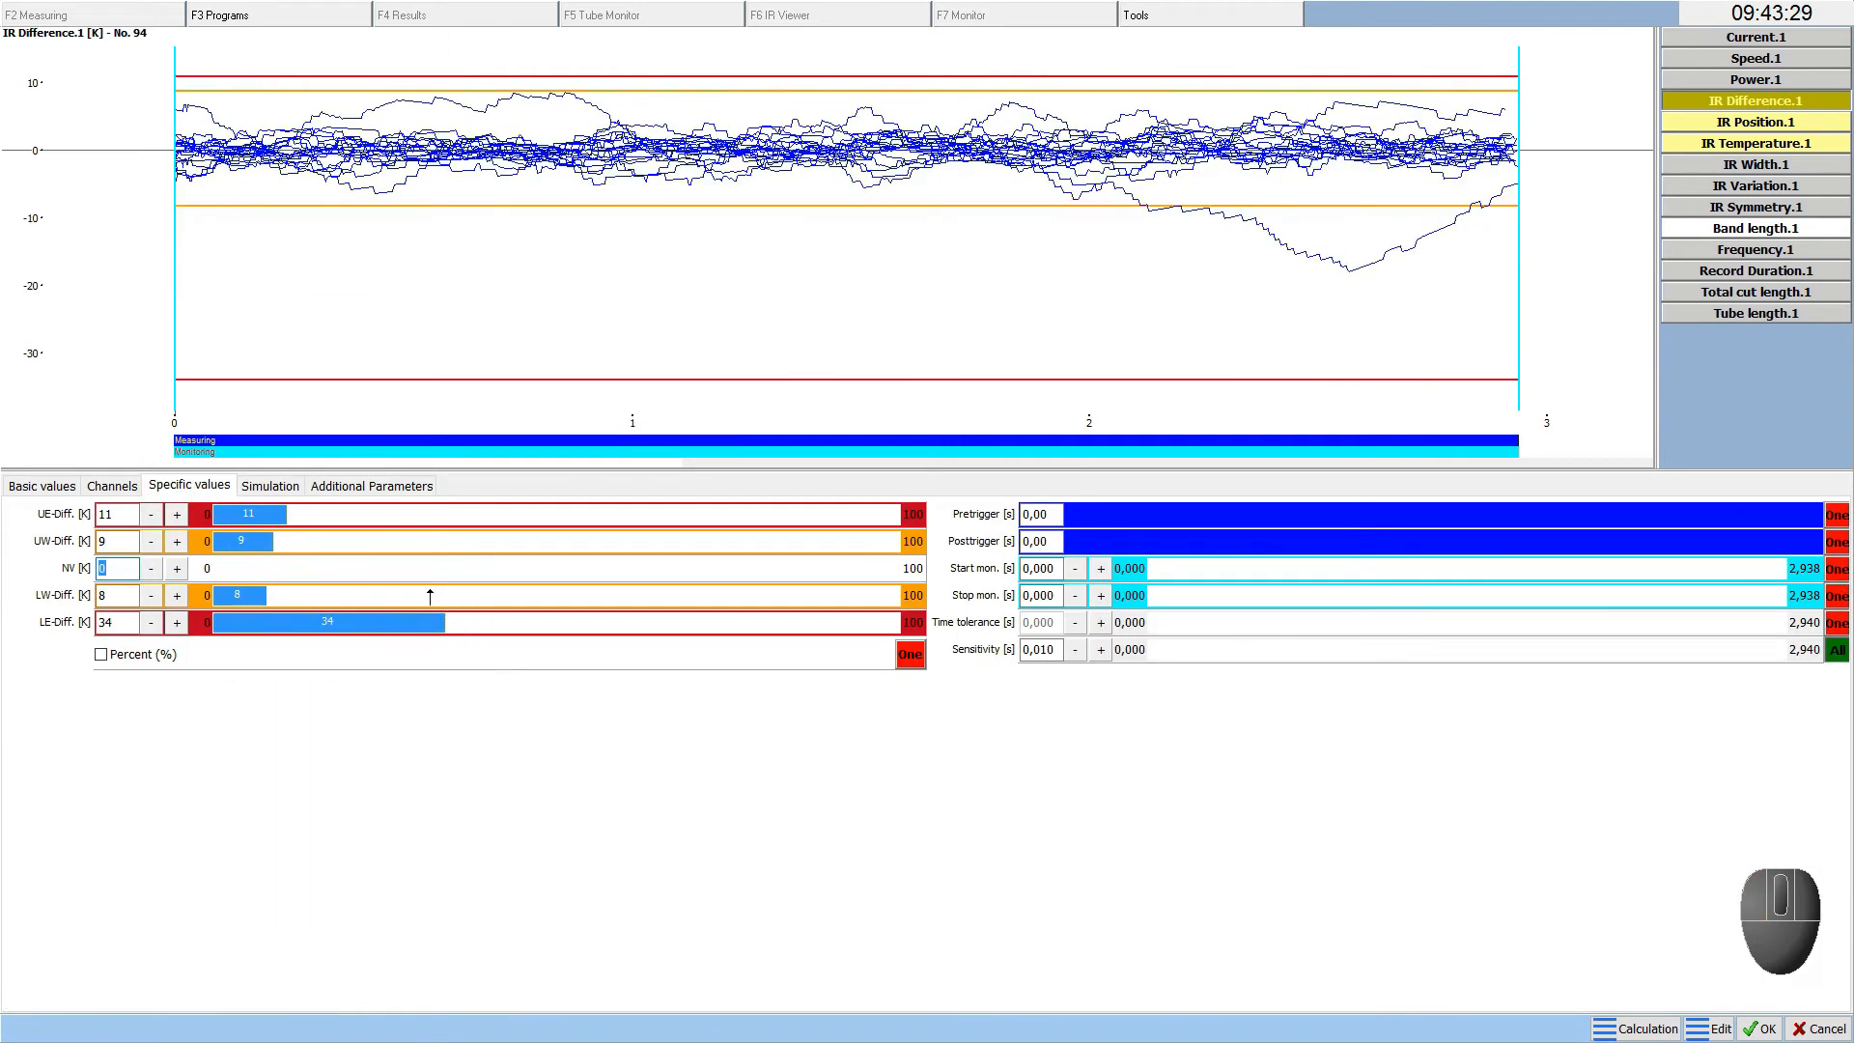
pyautogui.click(431, 595)
pyautogui.click(270, 486)
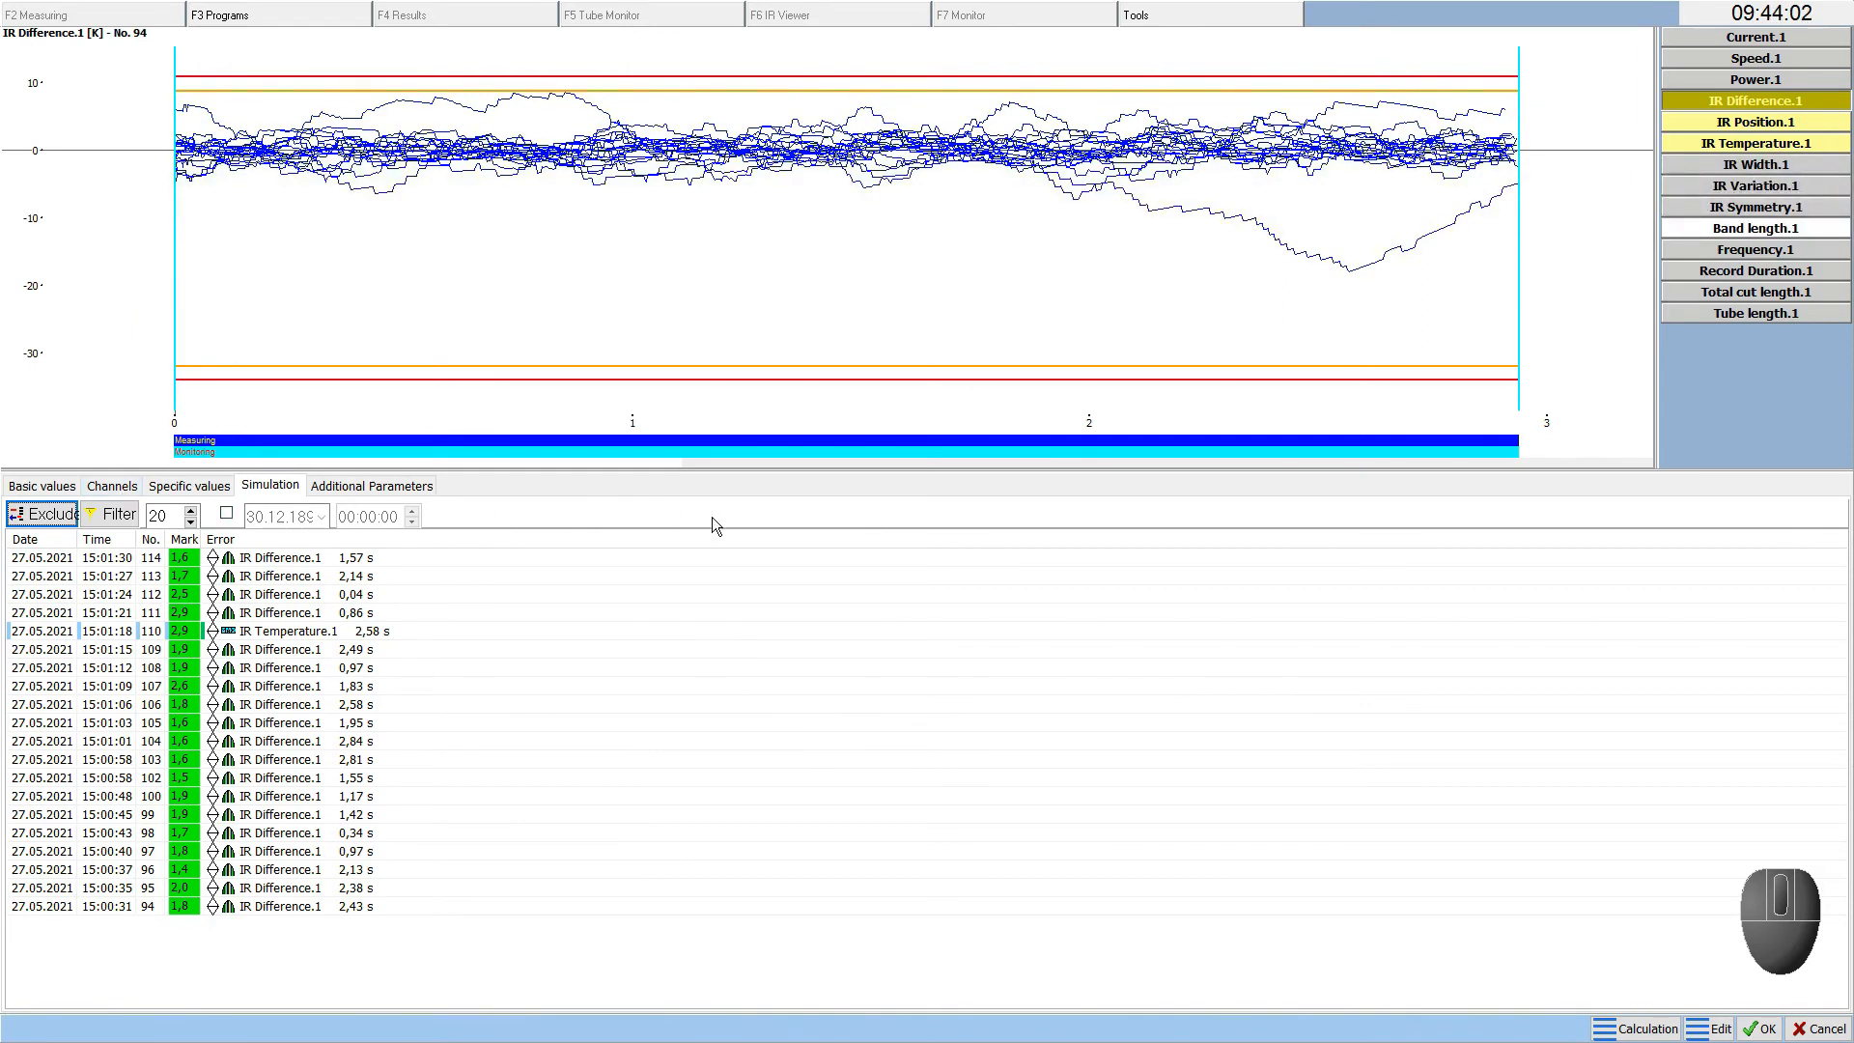
# Recalculate the IR Difference.1 tolerance limits from the loaded measurements with Calculate (New)
pyautogui.click(1618, 1019)
pyautogui.click(1618, 1027)
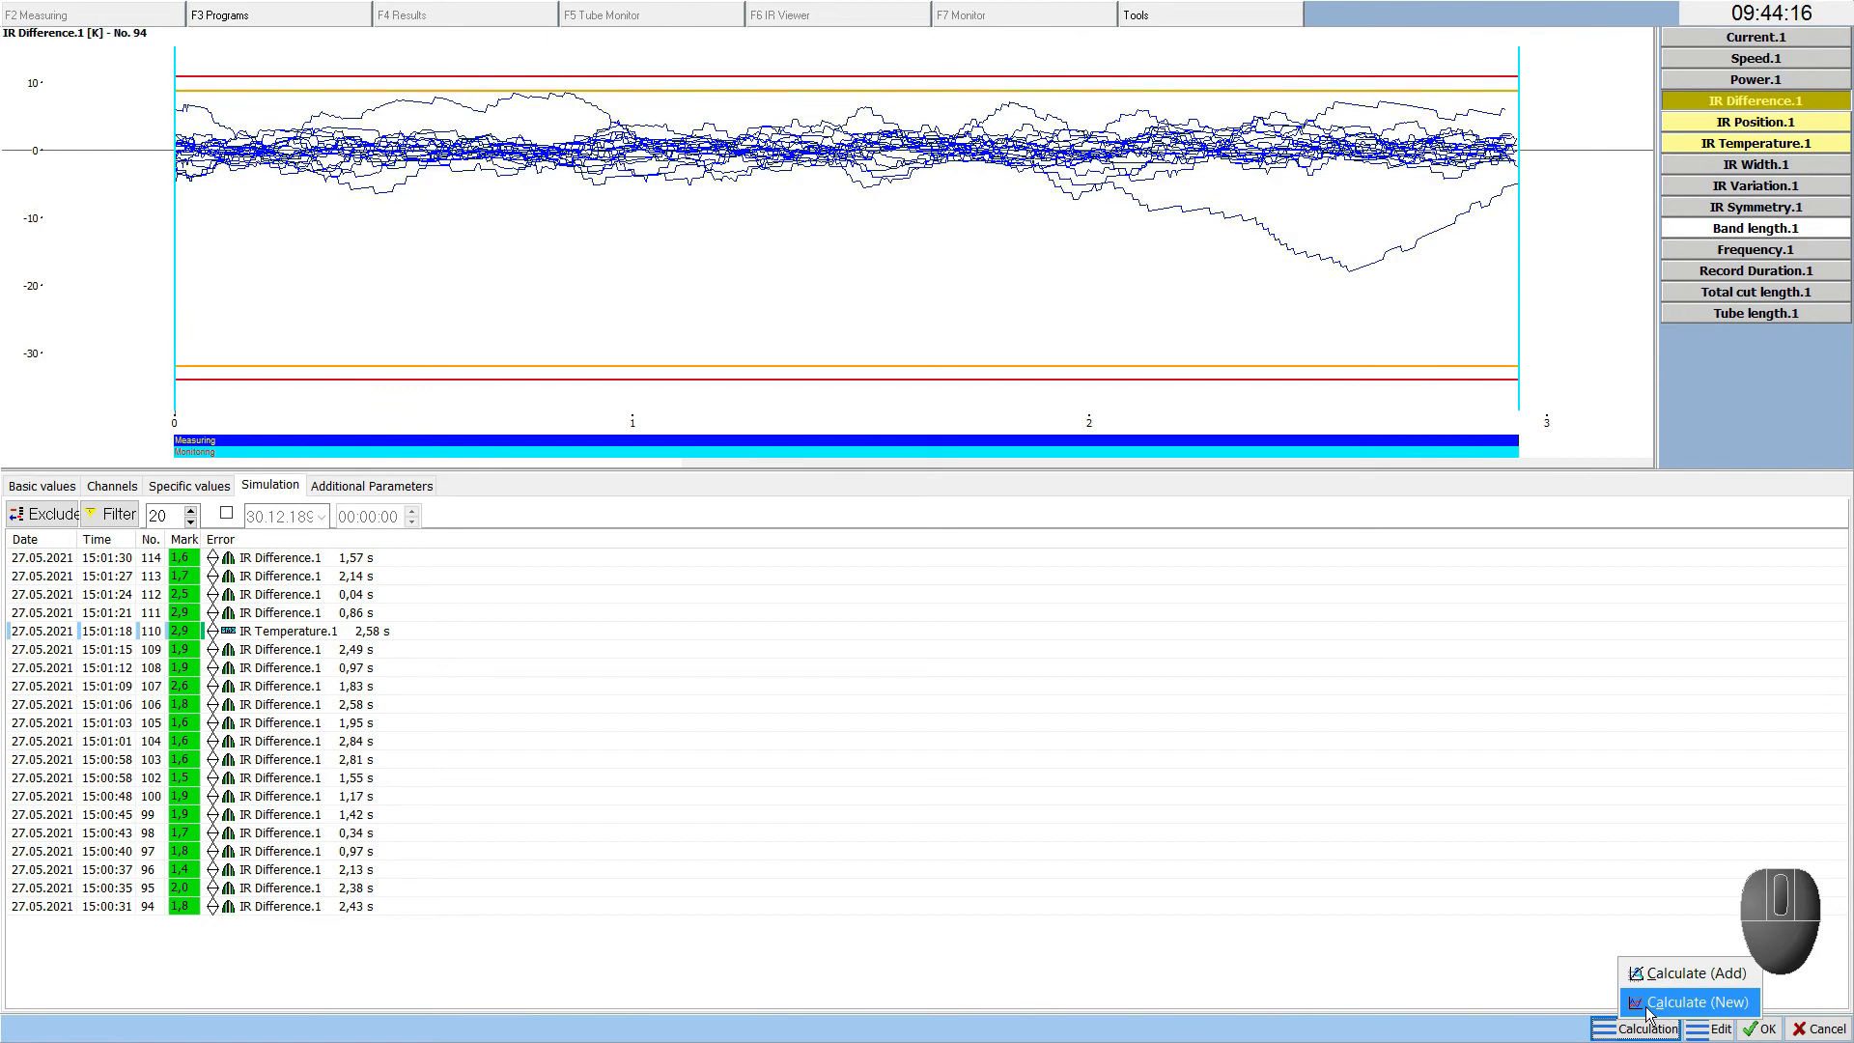
pyautogui.click(184, 487)
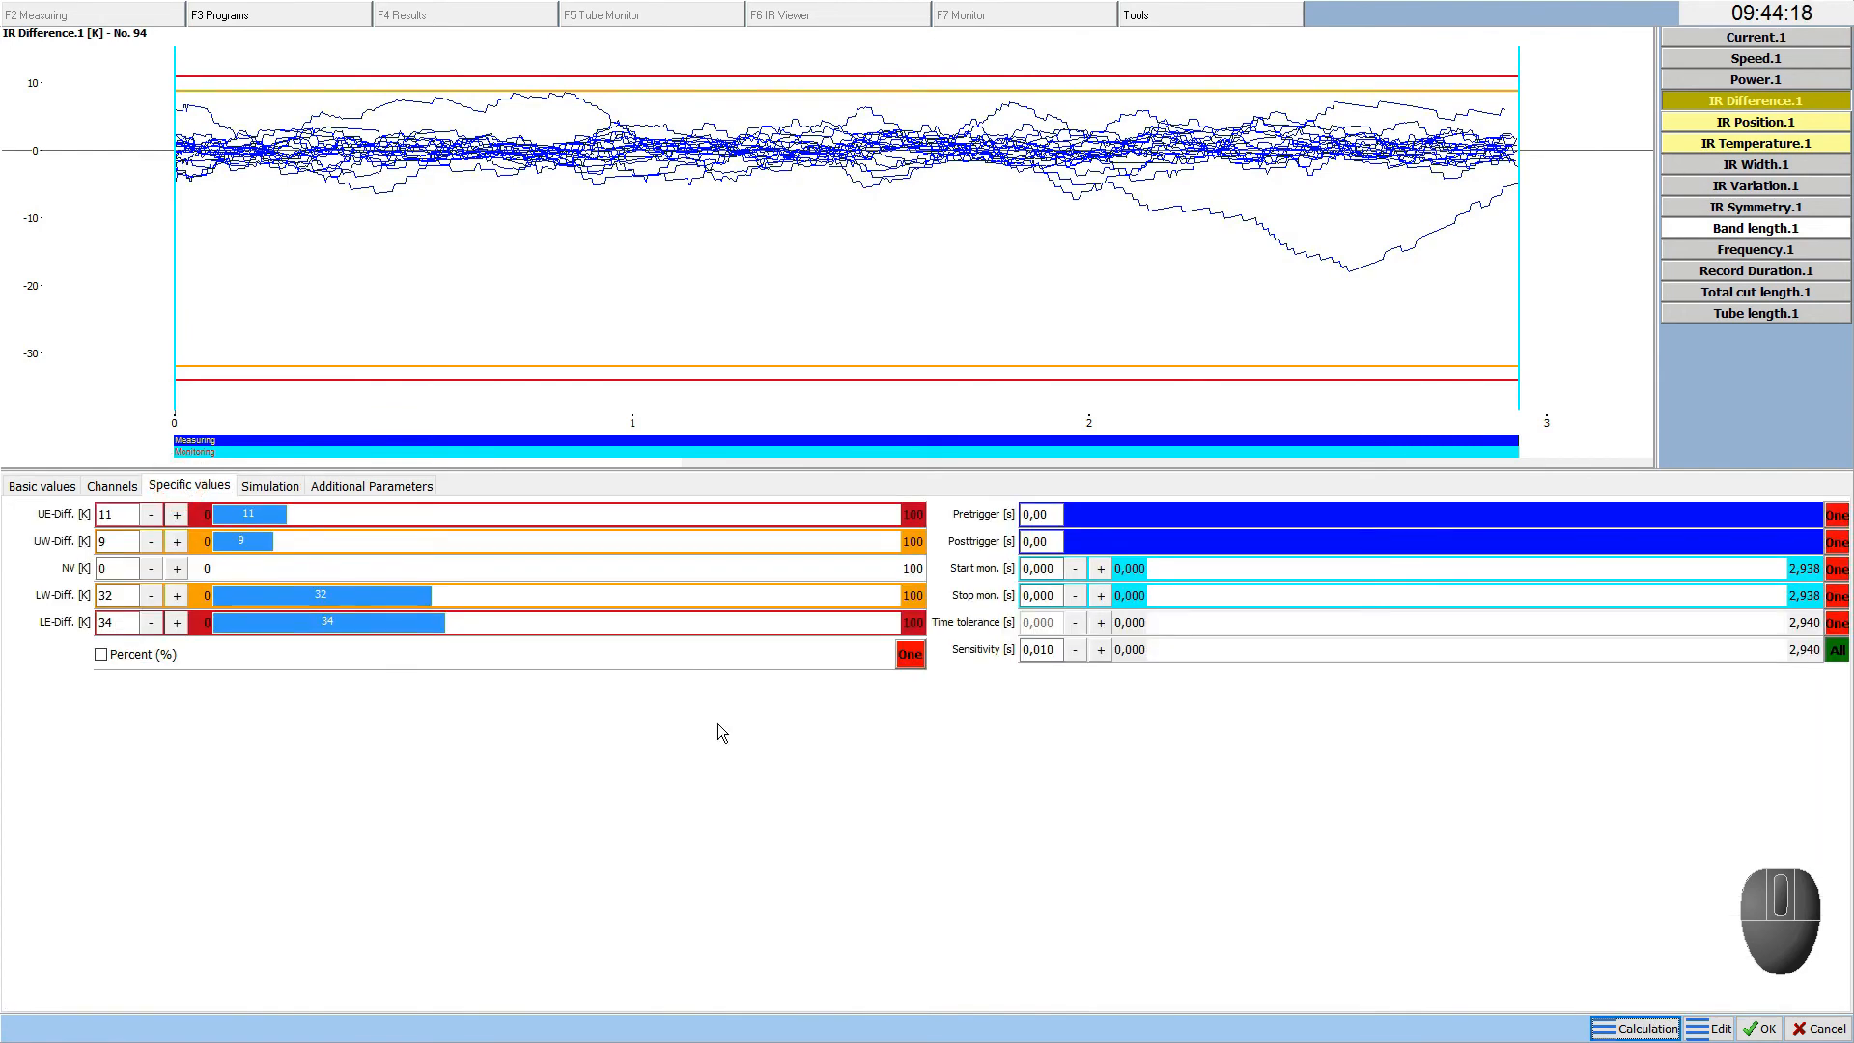
pyautogui.click(1662, 1027)
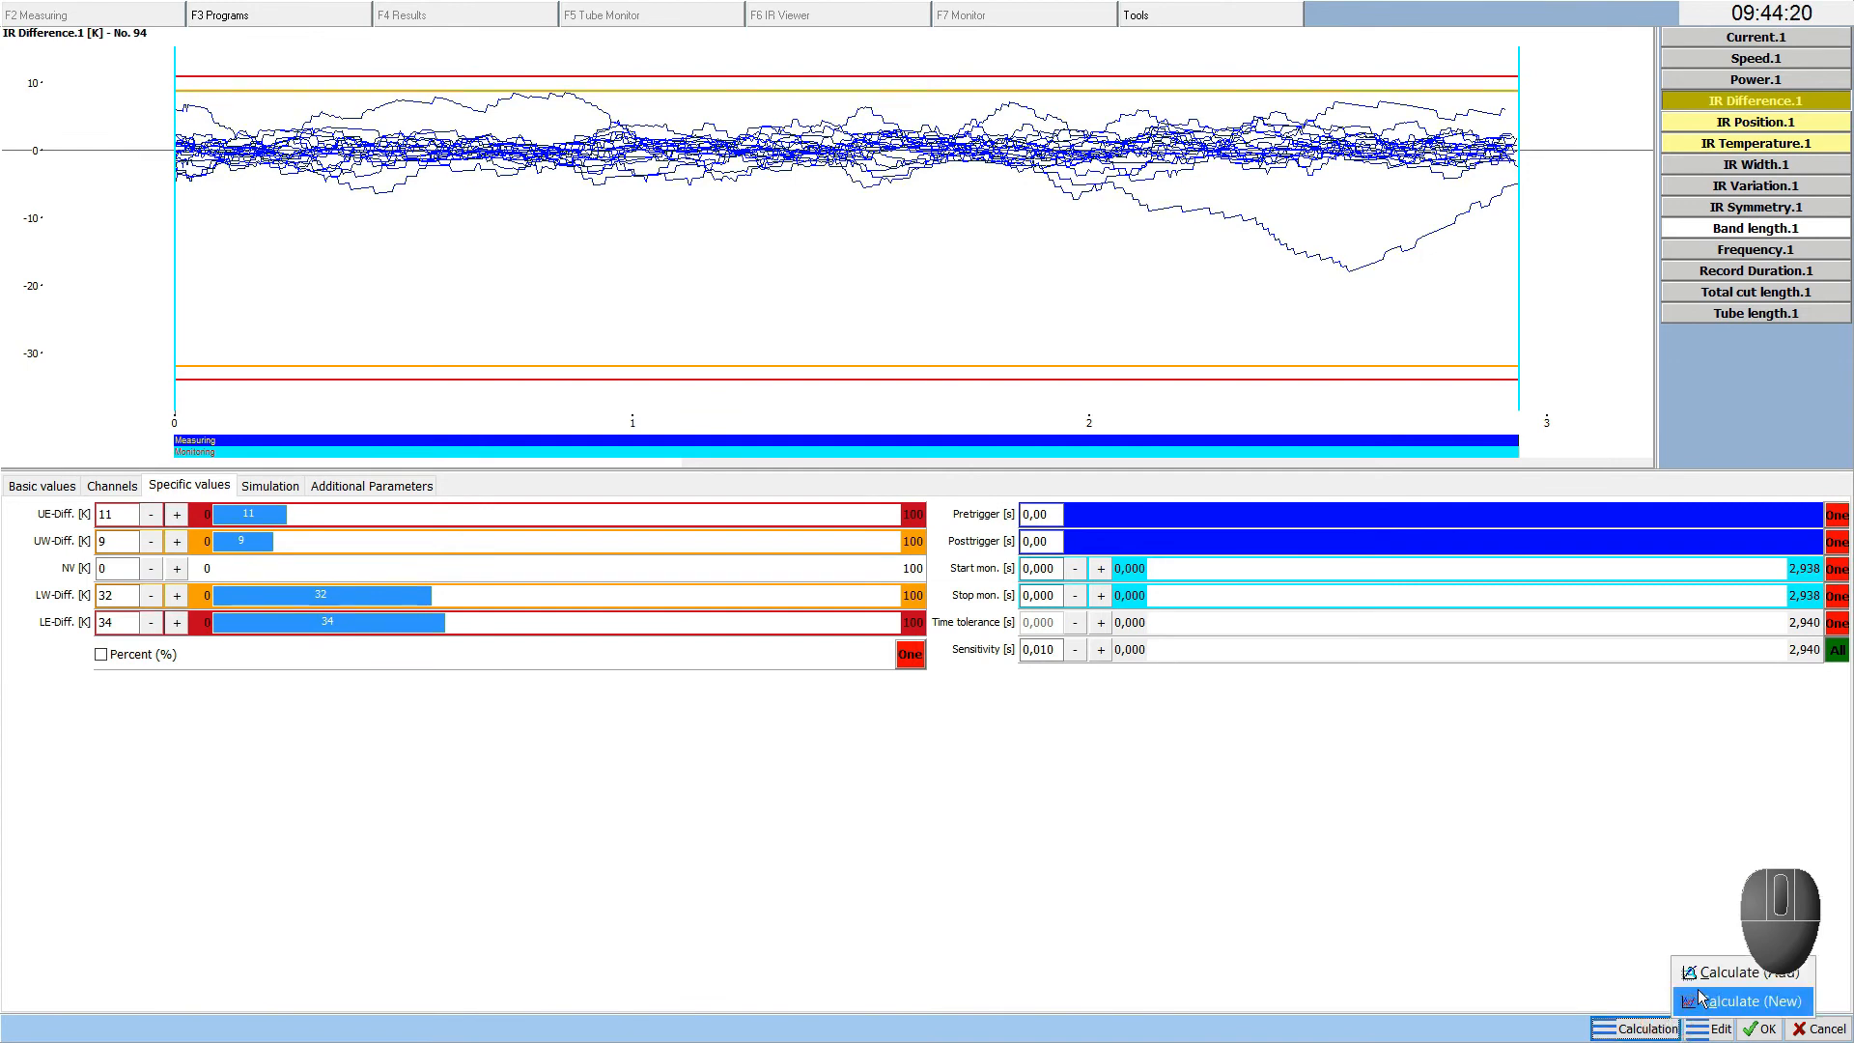
pyautogui.click(1728, 1001)
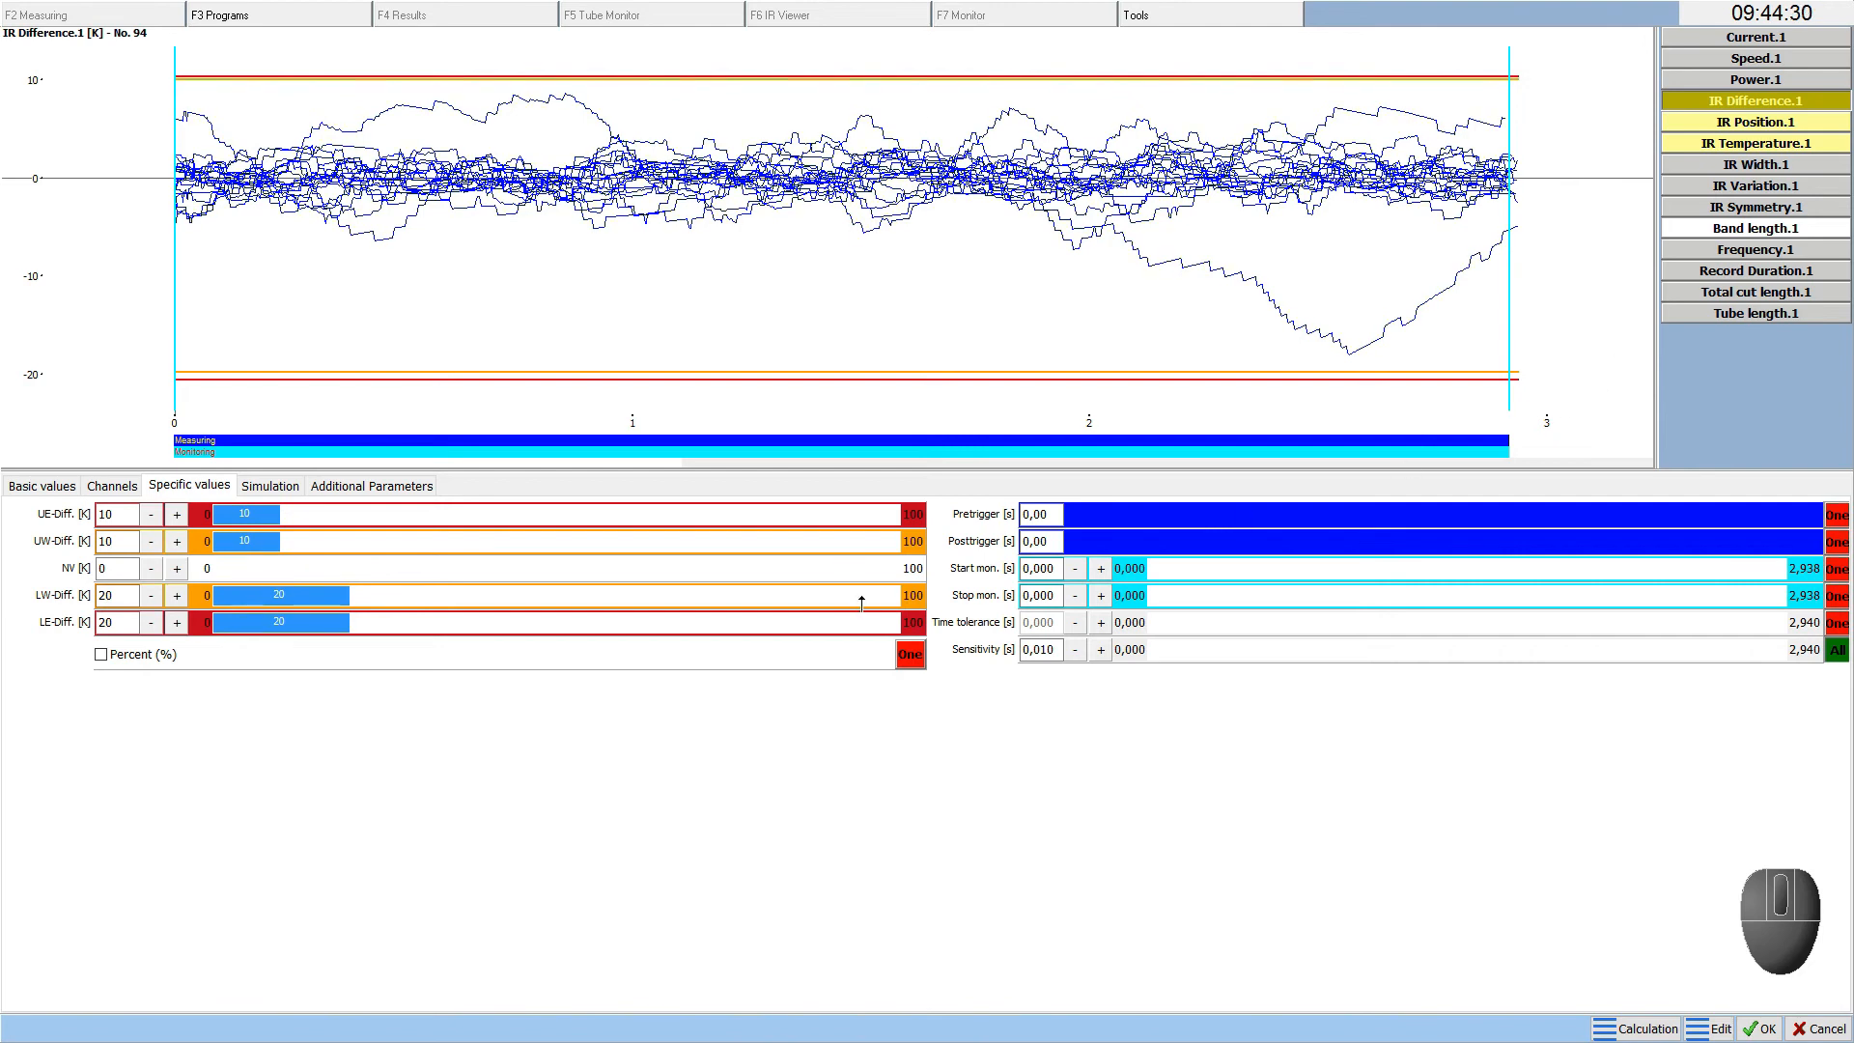
pyautogui.click(1610, 1033)
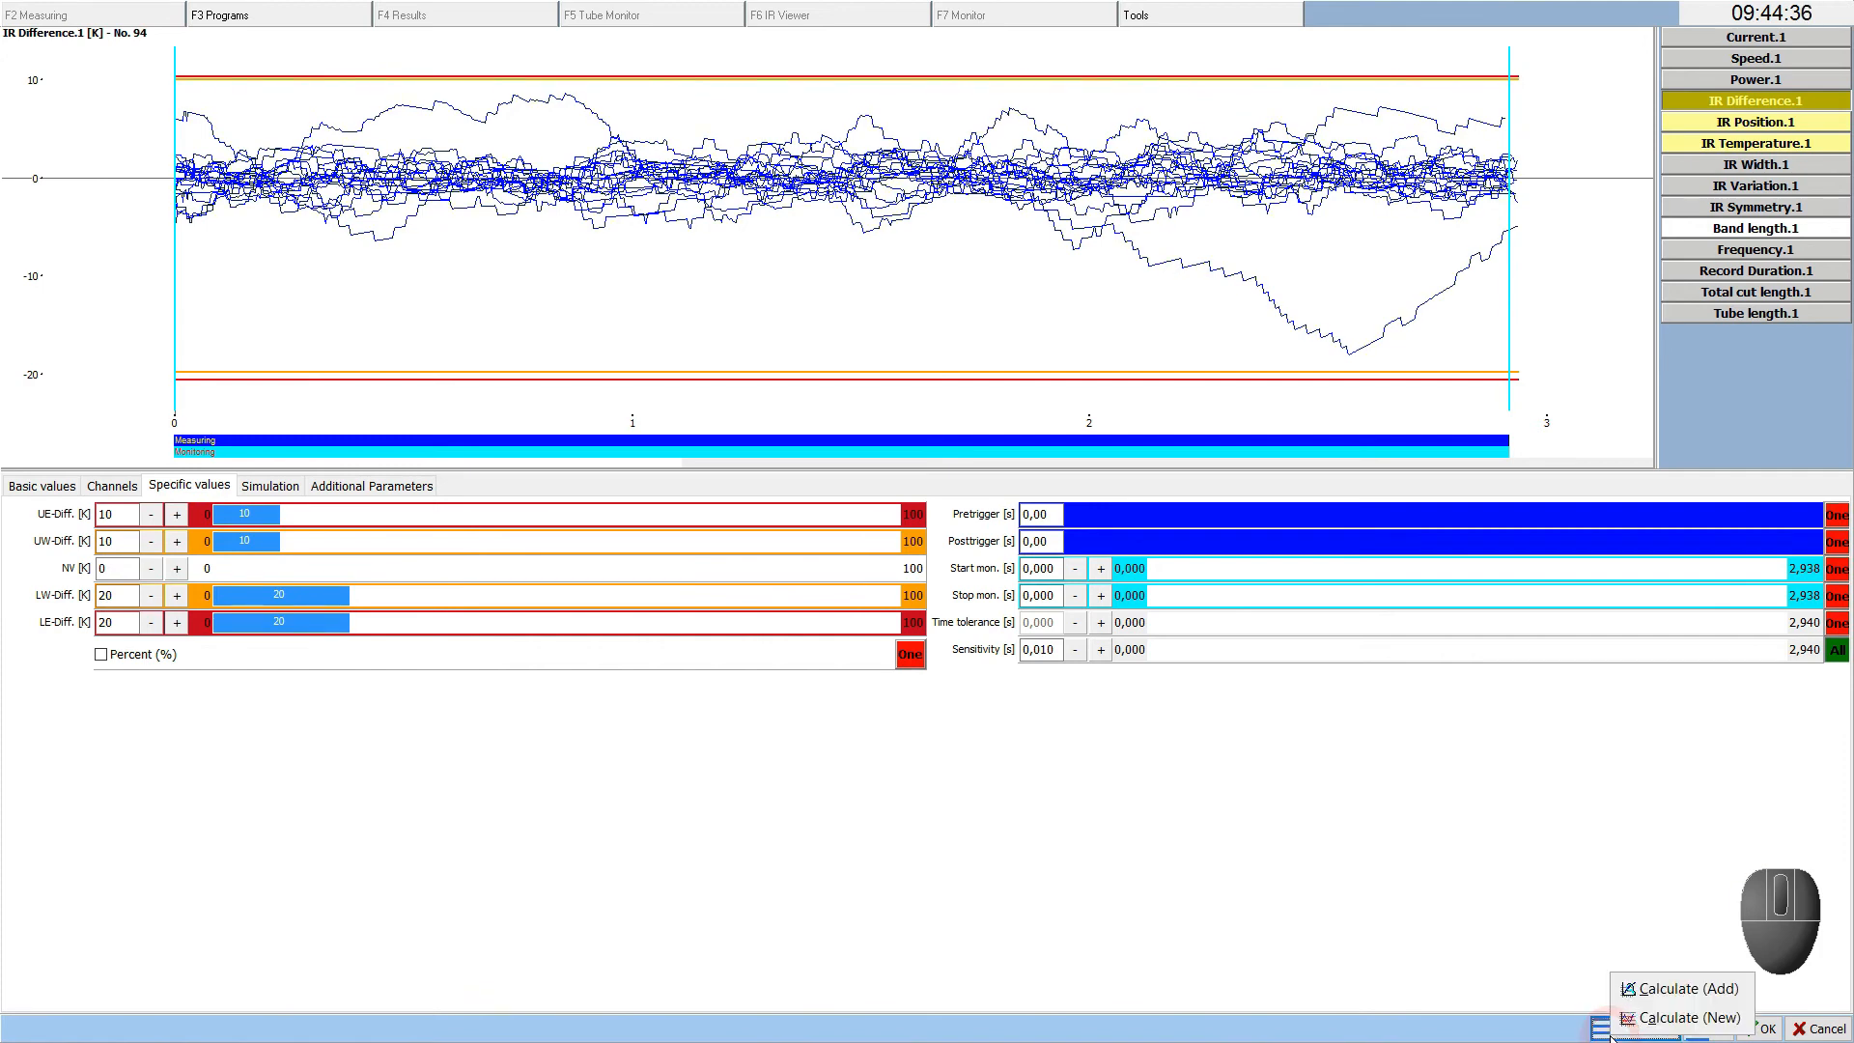
pyautogui.click(1542, 984)
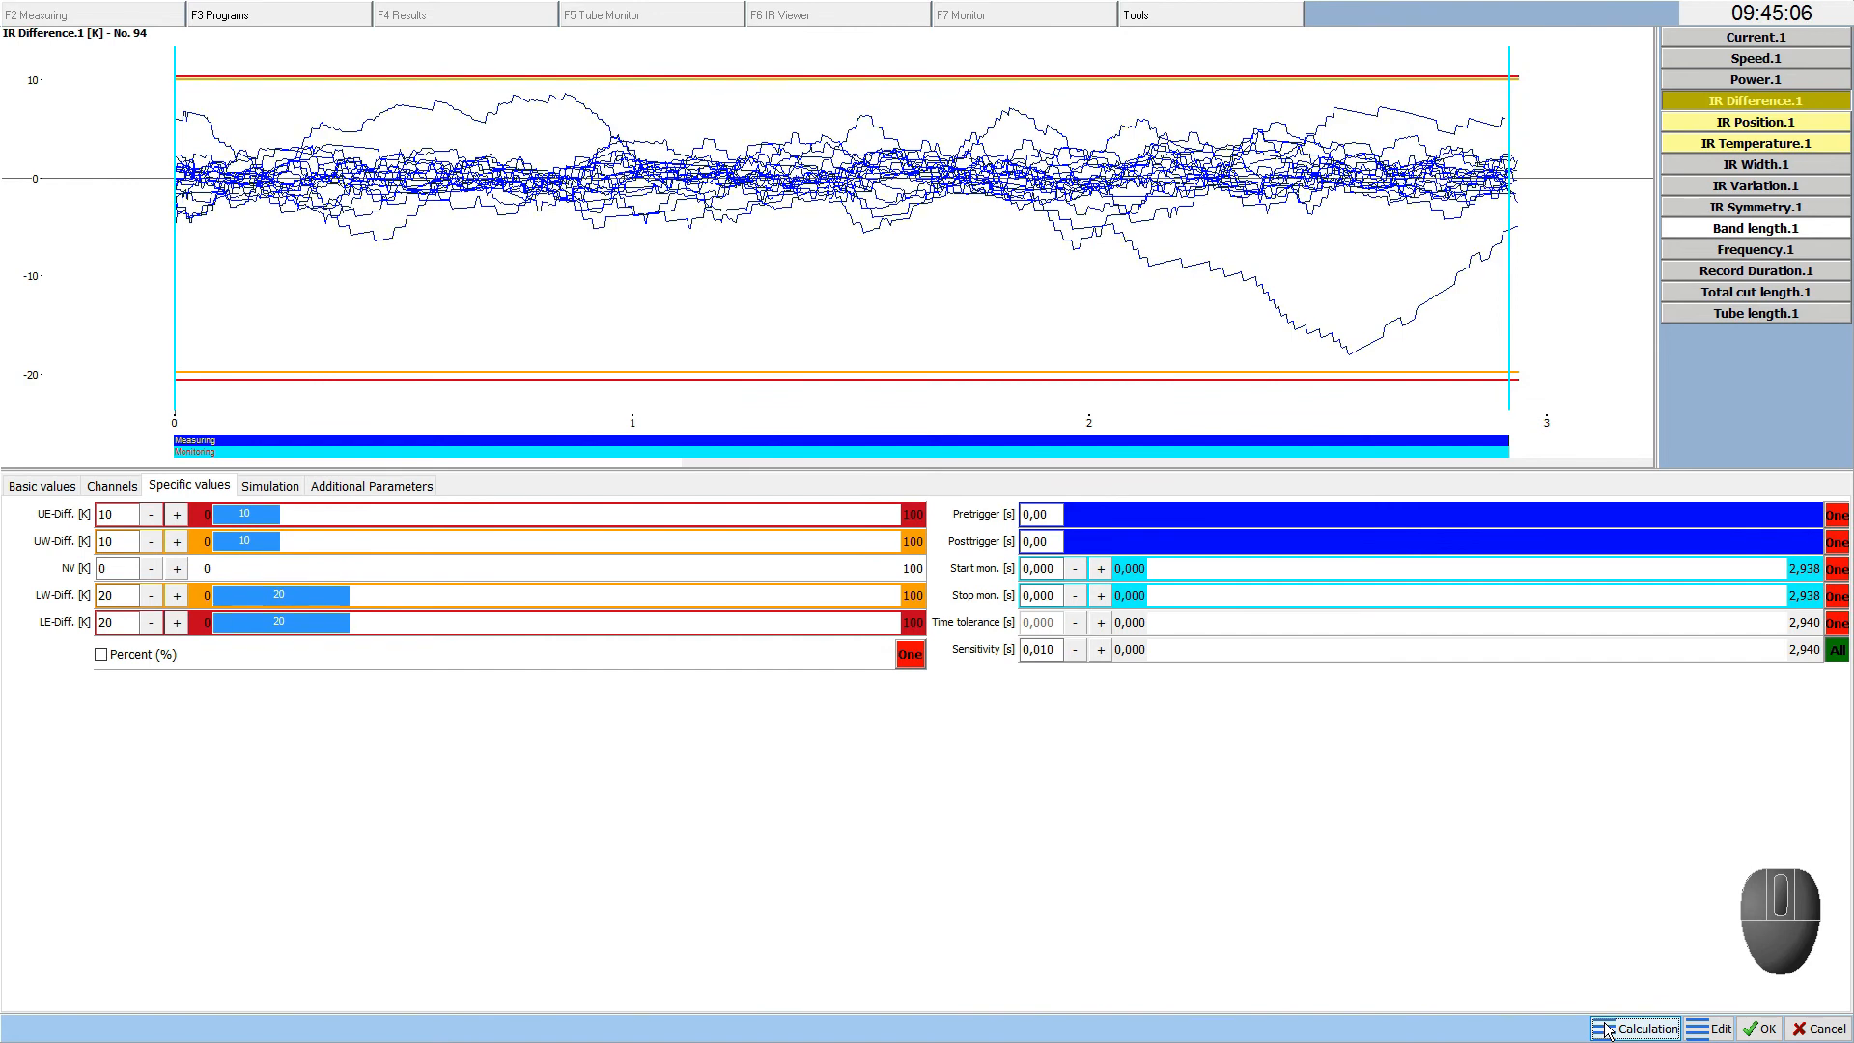
# View the program's additional parameters, save the changes to program 4 and leave the program list
pyautogui.click(319, 485)
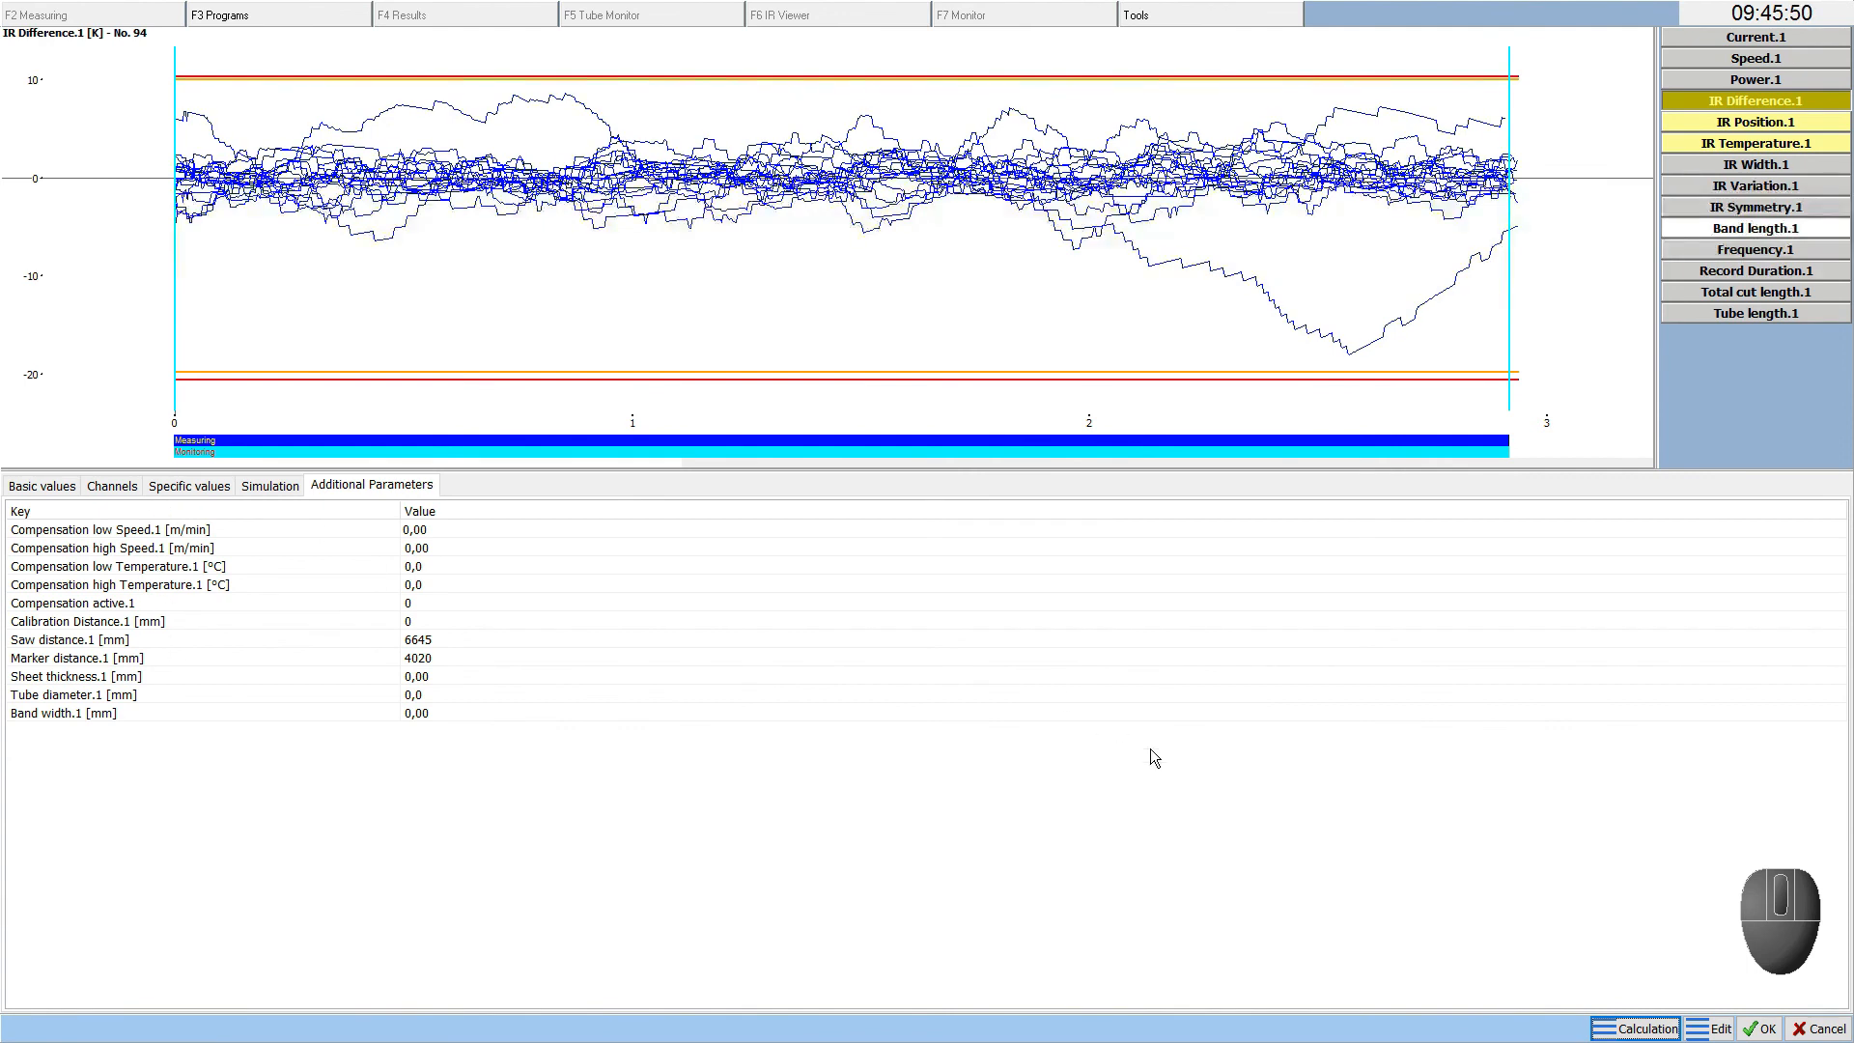
pyautogui.click(1759, 1029)
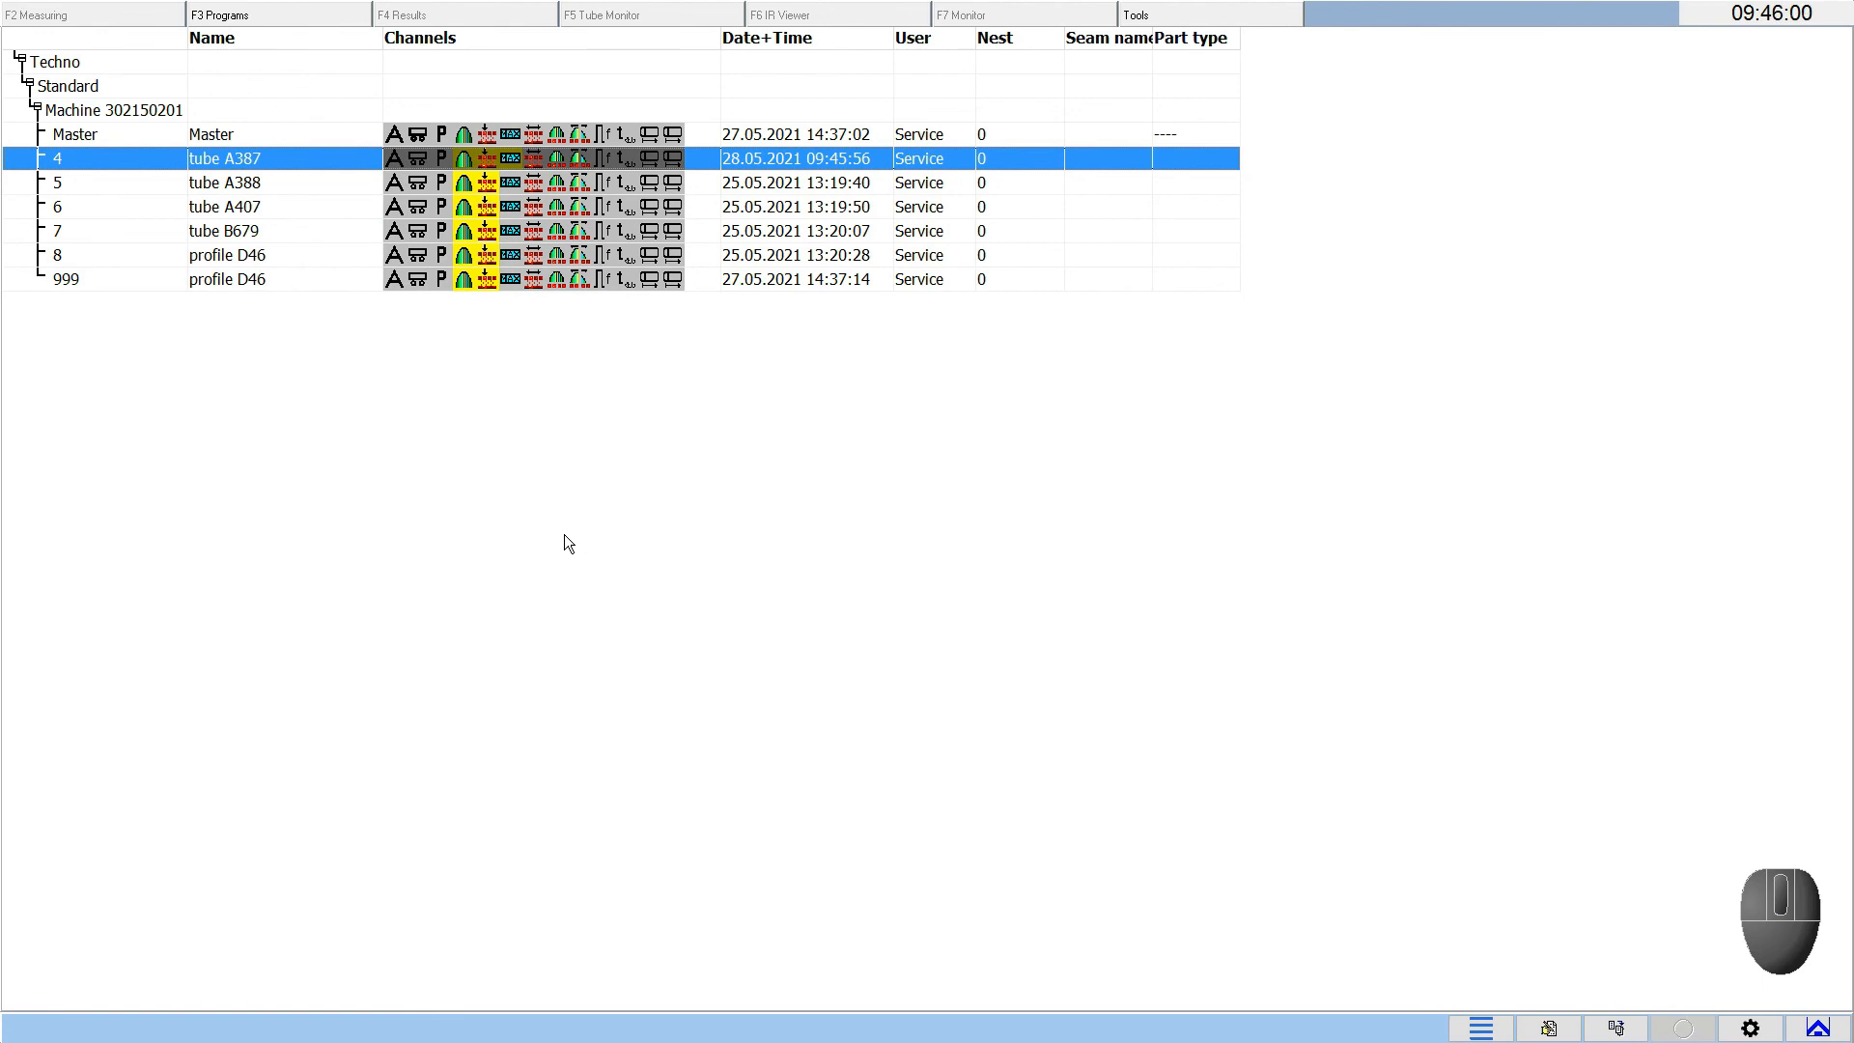
pyautogui.click(1815, 1029)
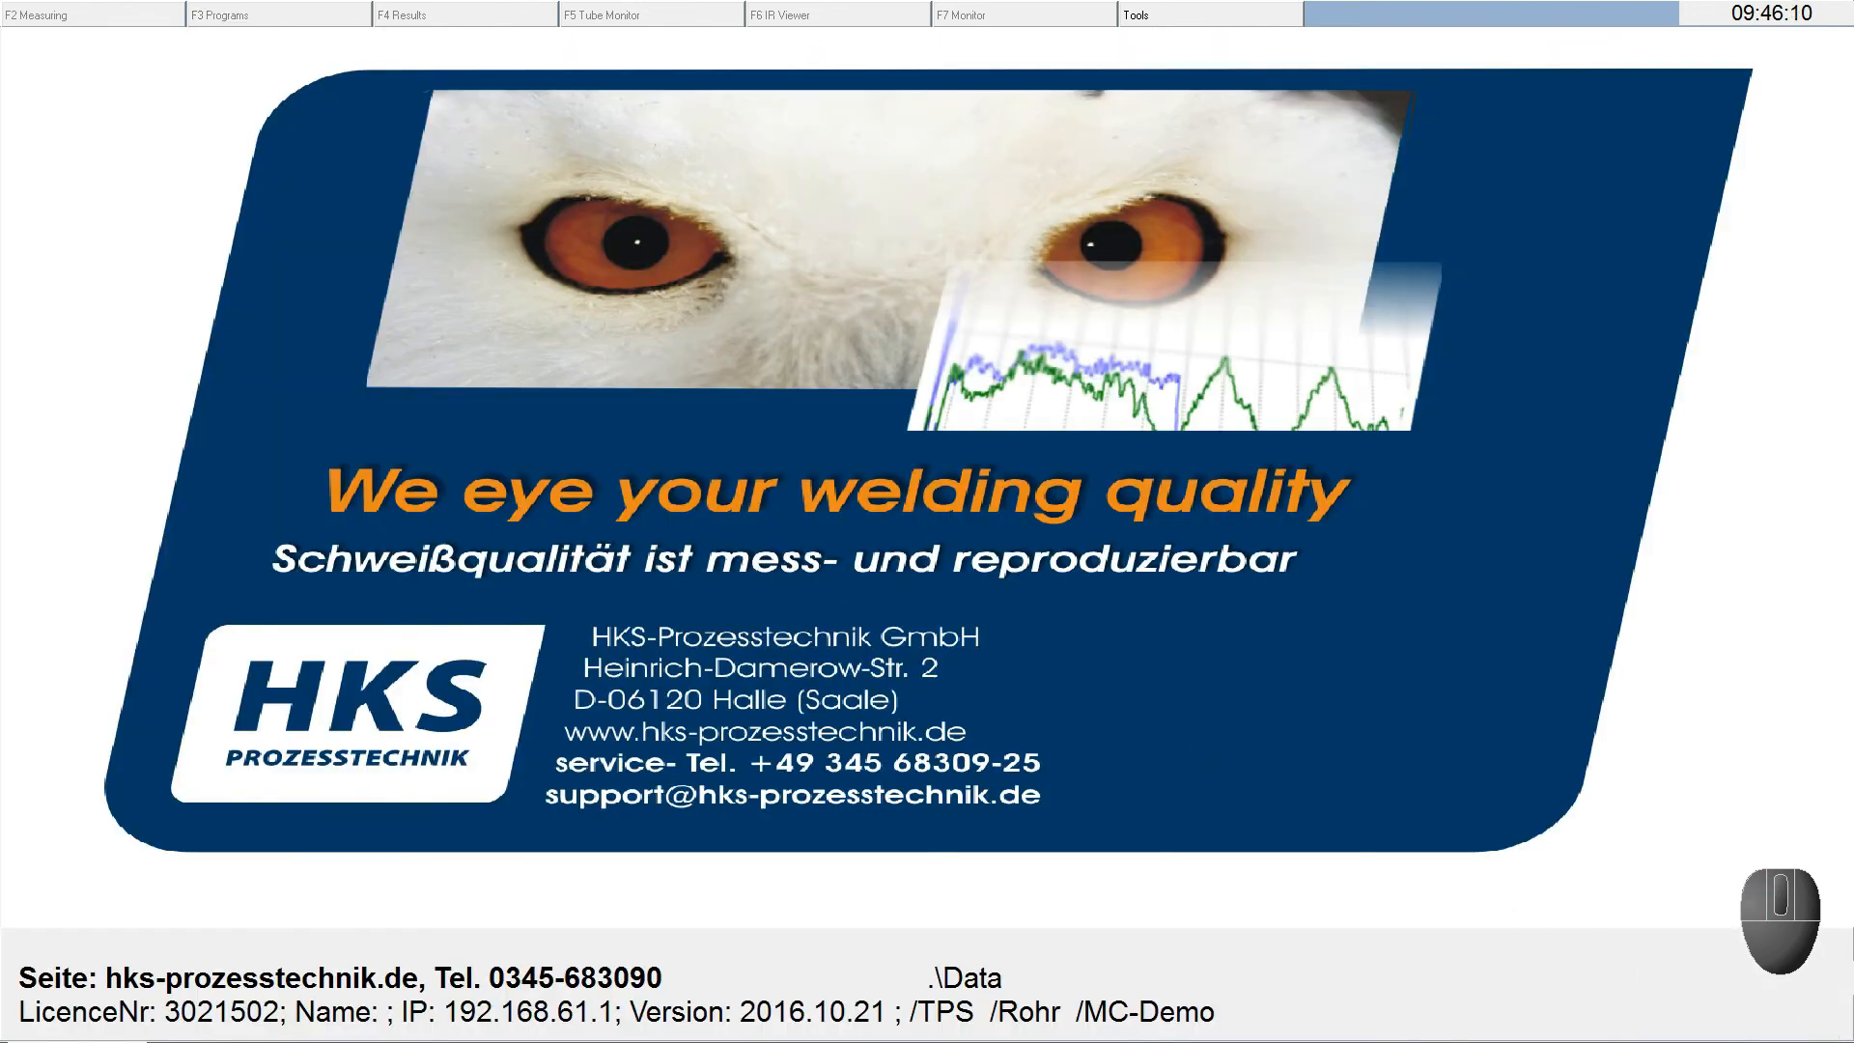